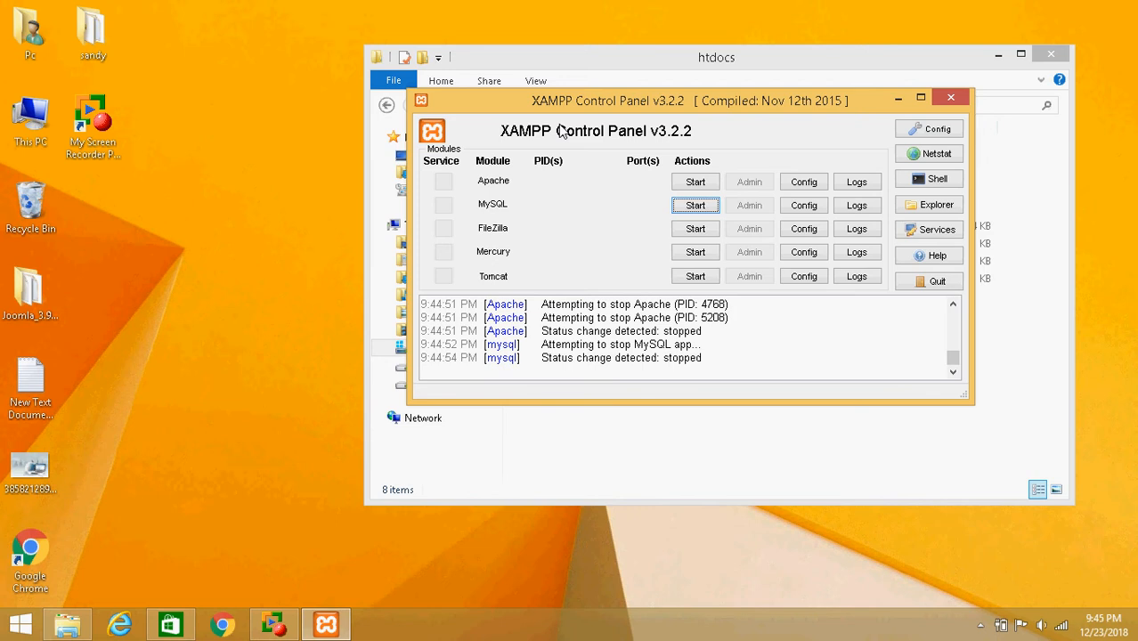
Browse between the C: drive, xampp and htdocs folders in File Explorer
{"action": "left_click", "coordinate": [80, 628]}
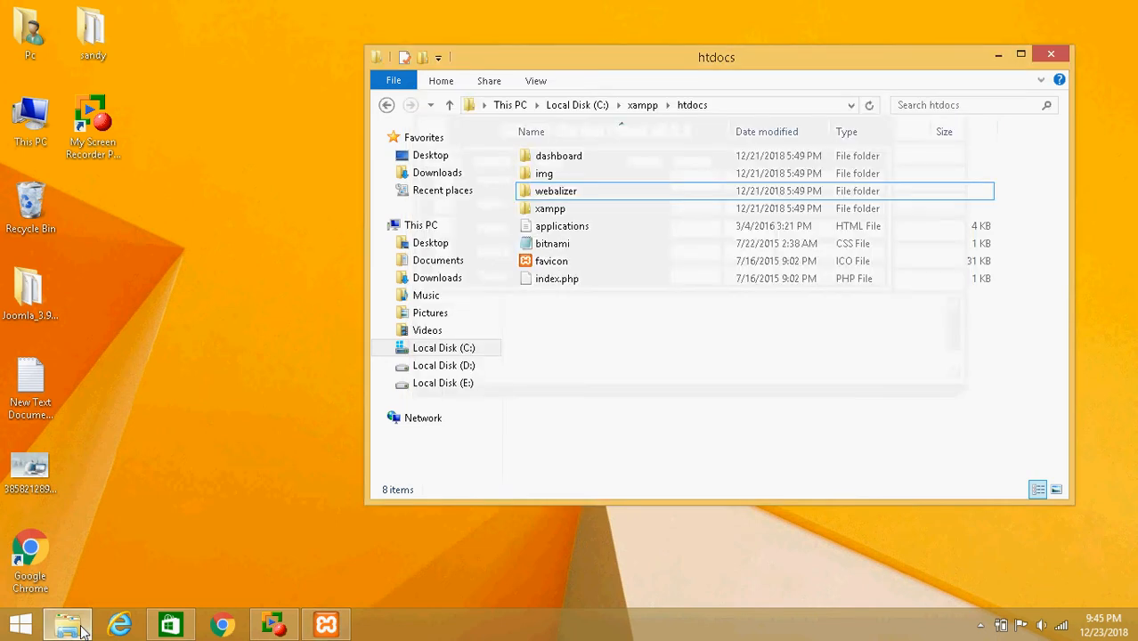
{"action": "left_click", "coordinate": [387, 105]}
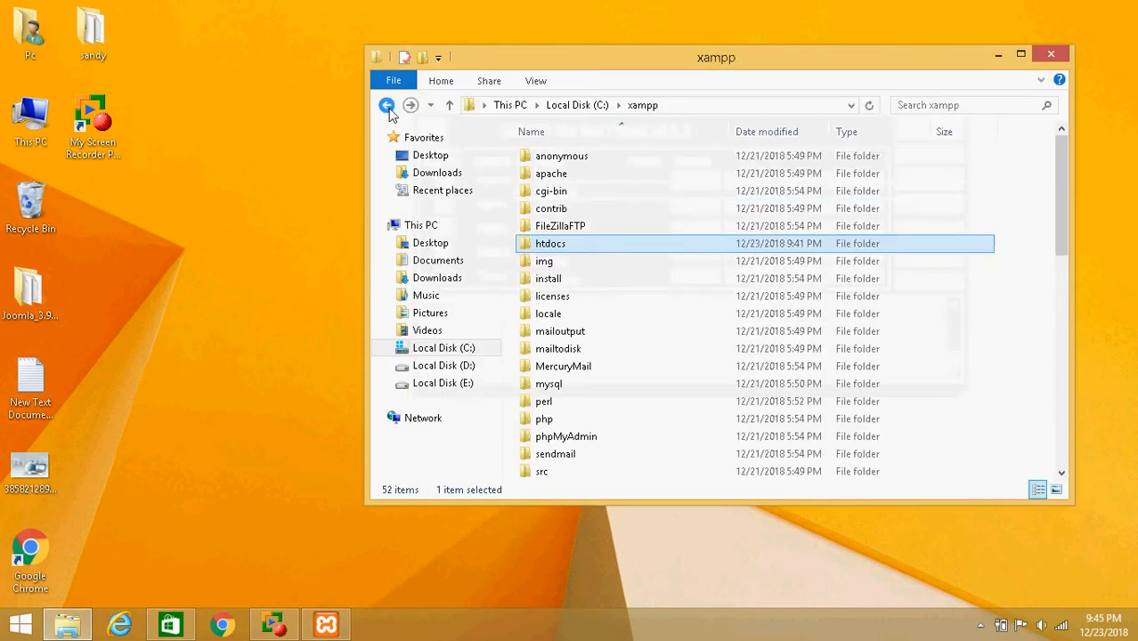
{"action": "left_click", "coordinate": [387, 105]}
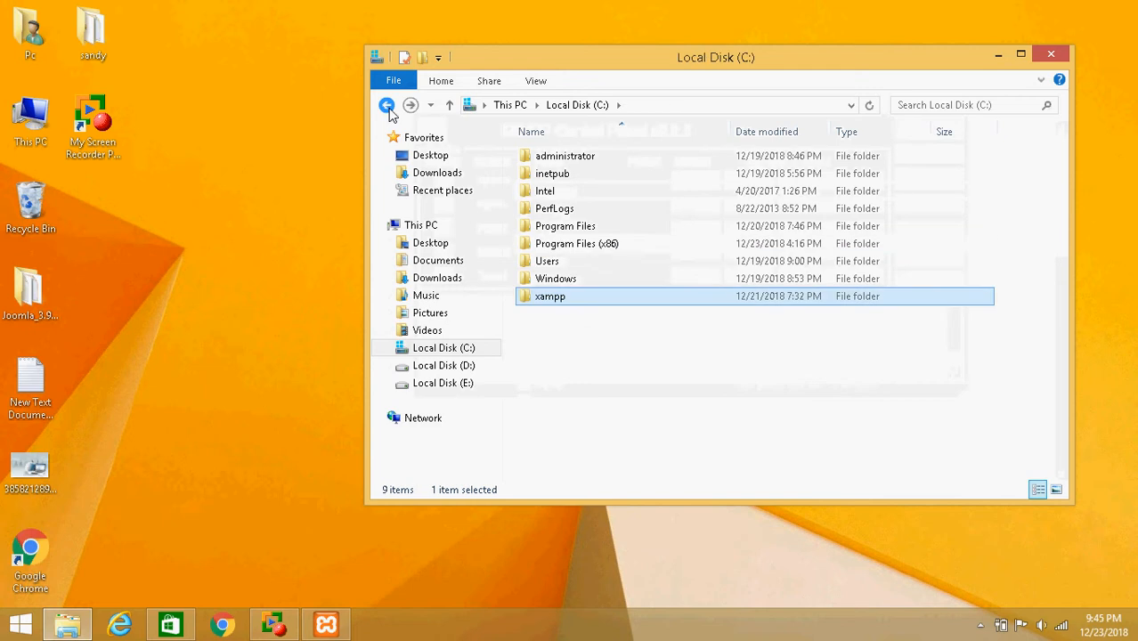
{"action": "double_click", "coordinate": [582, 296]}
{"action": "double_click", "coordinate": [562, 244]}
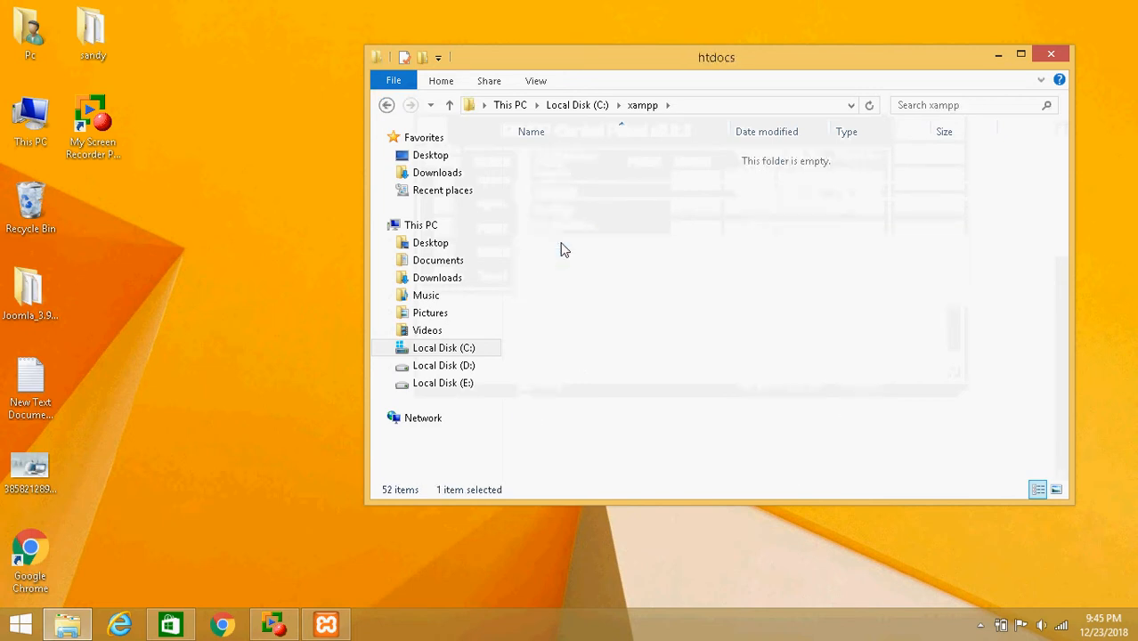
{"action": "left_click", "coordinate": [387, 105]}
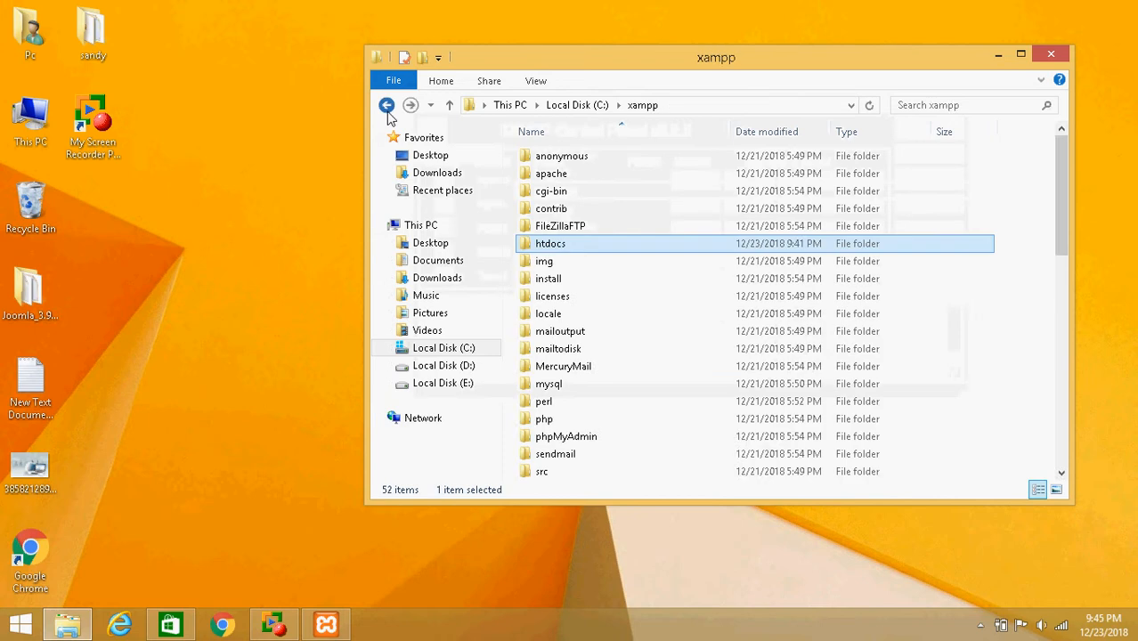
{"action": "left_click", "coordinate": [386, 105]}
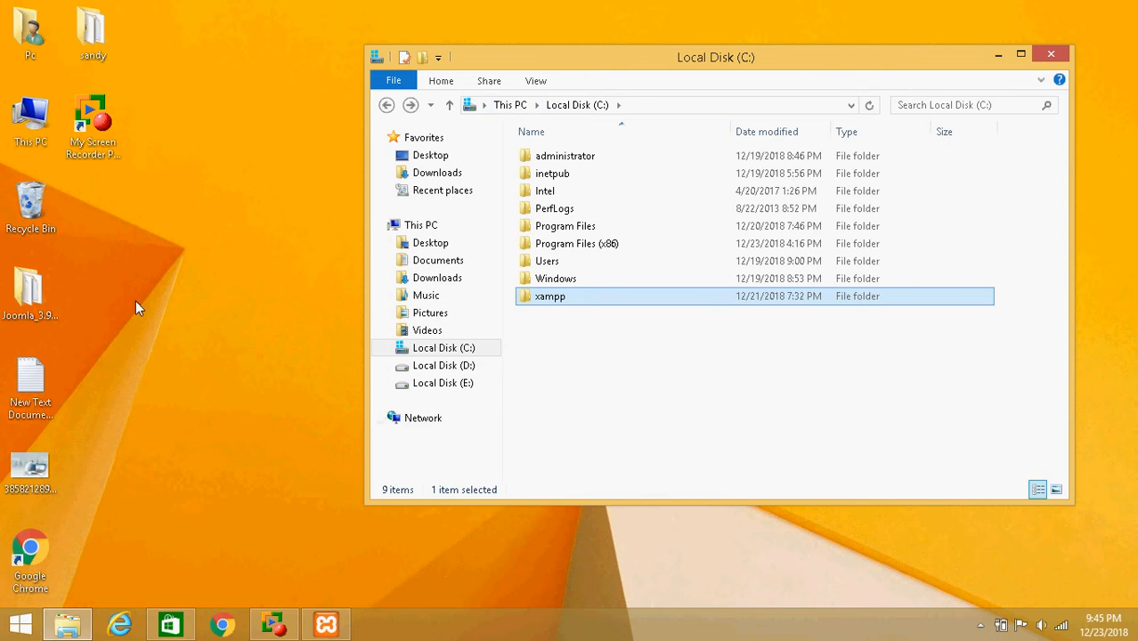
Copy the Joomla_3.9.1-Stable-Full_Package folder from the desktop into C:\xampp\htdocs
{"action": "left_click", "coordinate": [25, 327]}
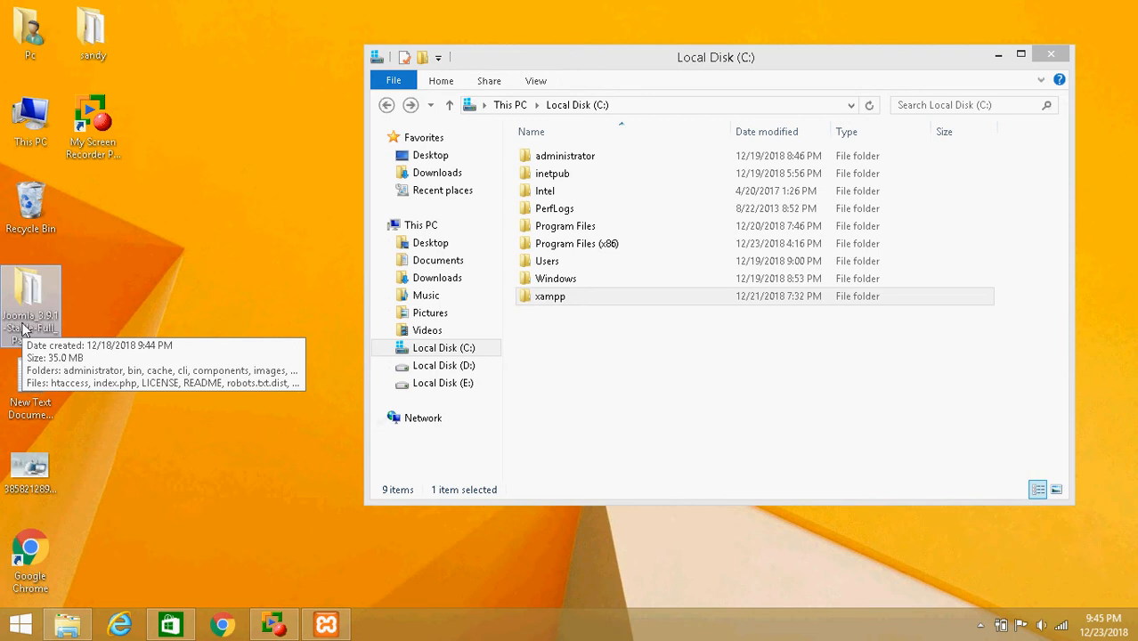
{"action": "right_click", "coordinate": [24, 327]}
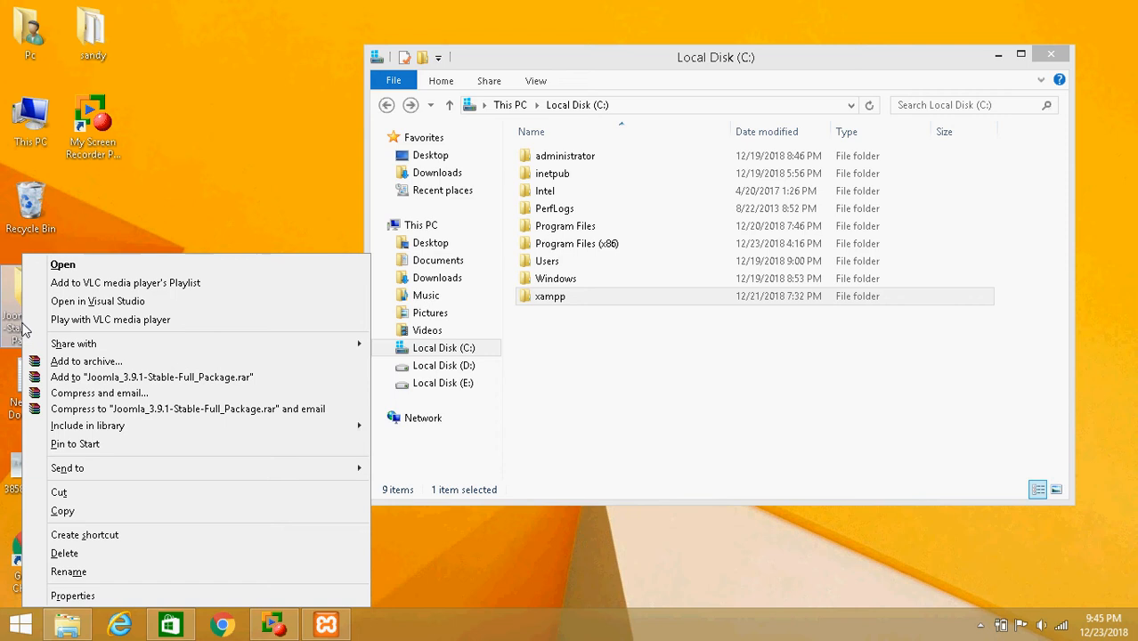
{"action": "left_click", "coordinate": [152, 510]}
{"action": "left_click", "coordinate": [551, 298]}
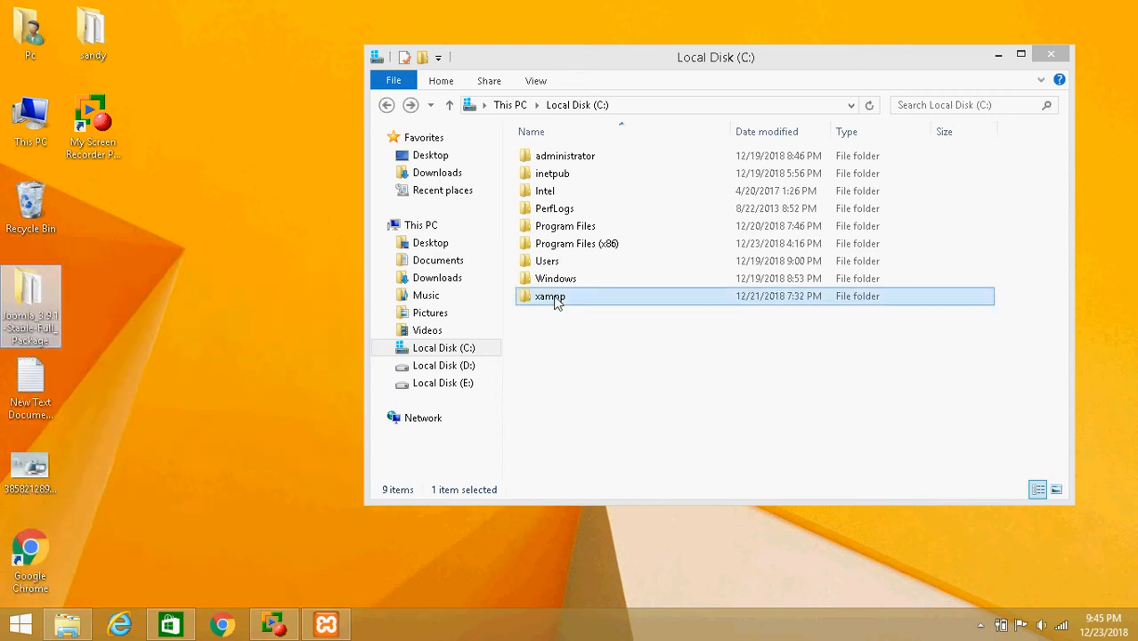
{"action": "double_click", "coordinate": [555, 300]}
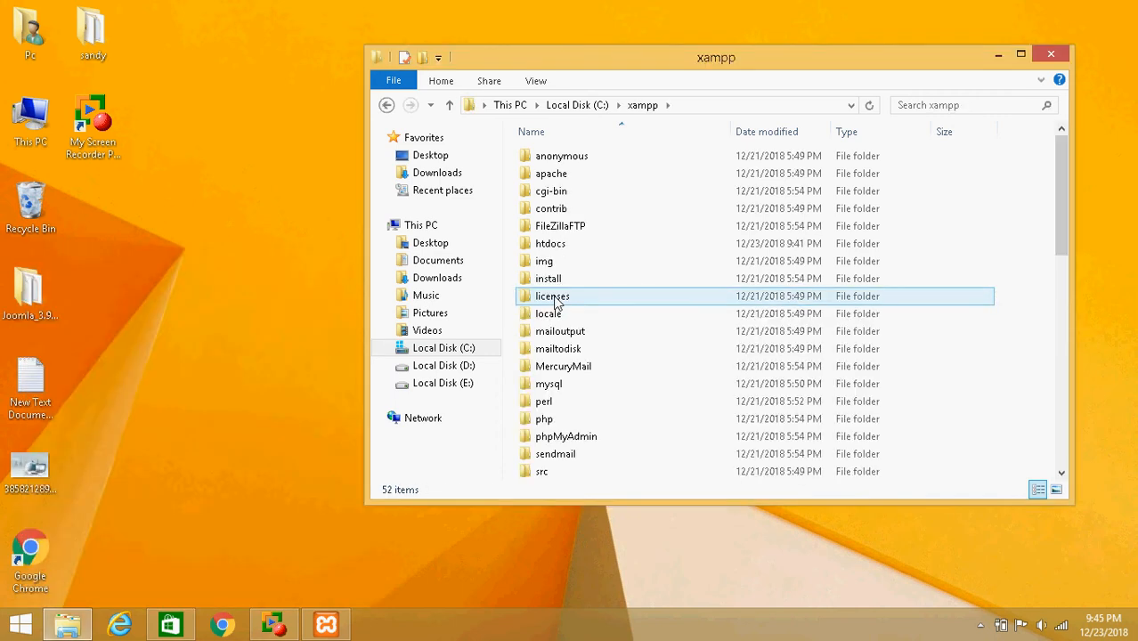
{"action": "double_click", "coordinate": [628, 246]}
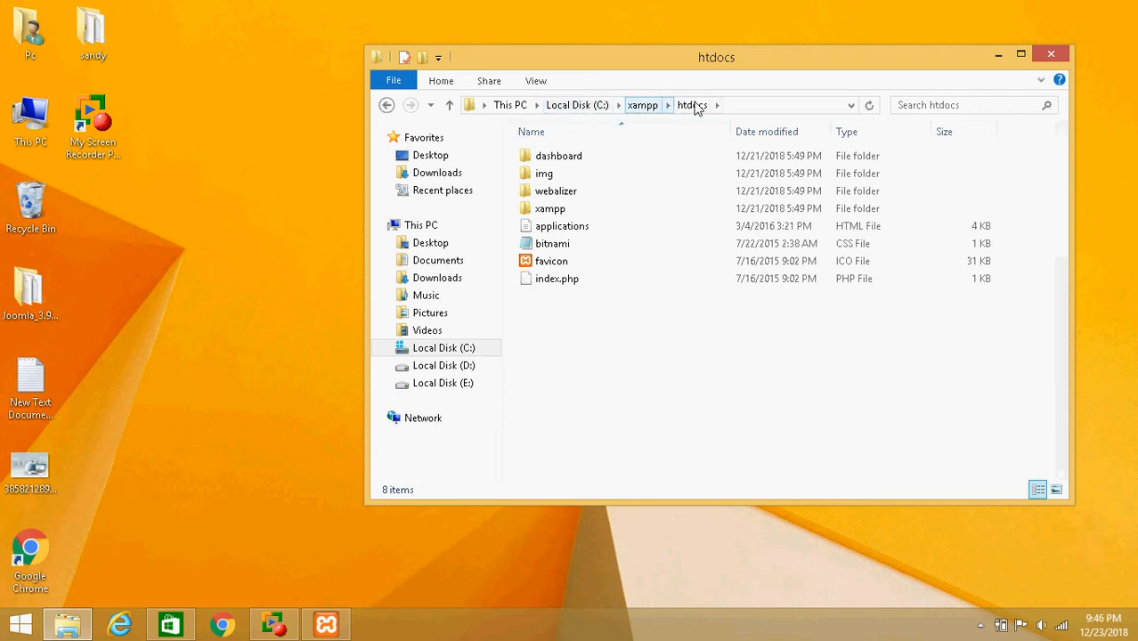
{"action": "right_click", "coordinate": [636, 301]}
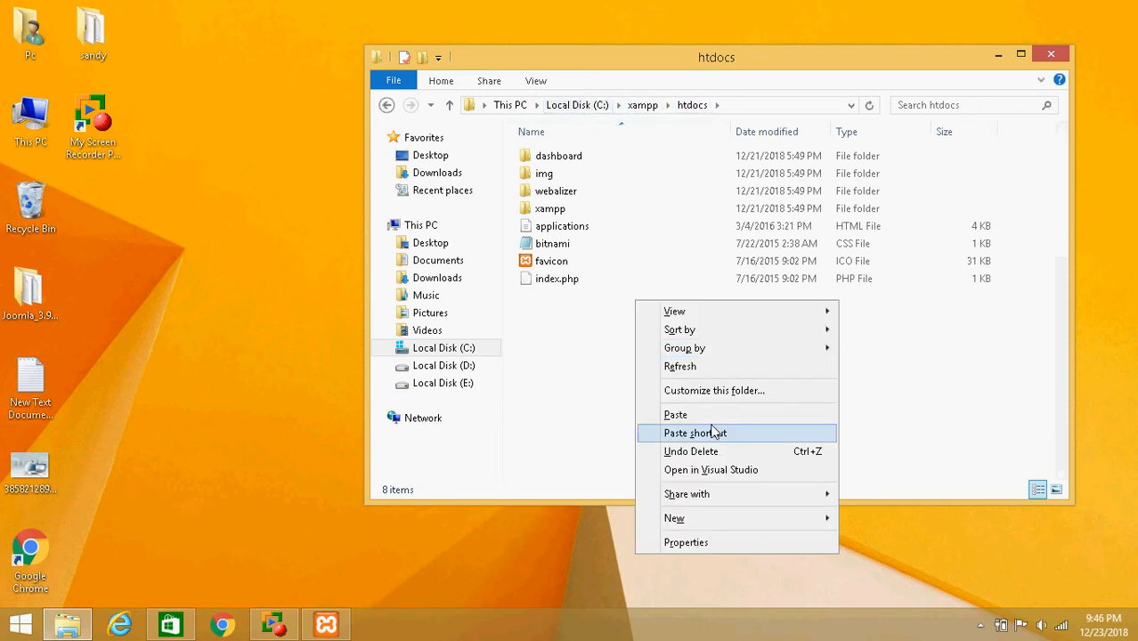
{"action": "left_click", "coordinate": [703, 415]}
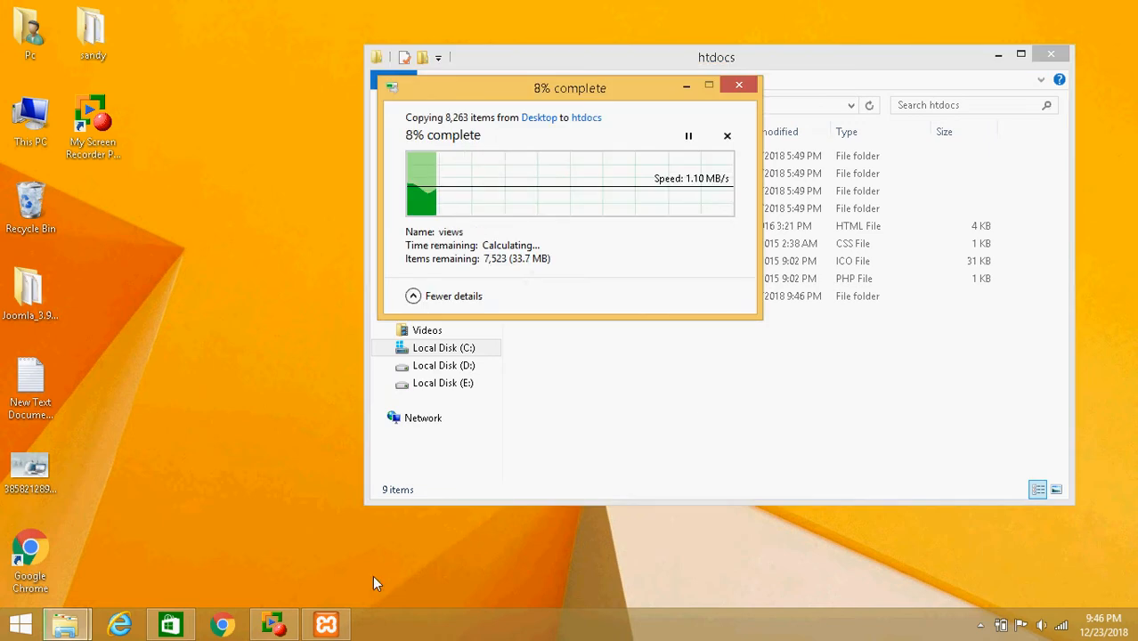
Start the Apache and MySQL modules in the XAMPP Control Panel, then close the panel
{"action": "left_click", "coordinate": [342, 629]}
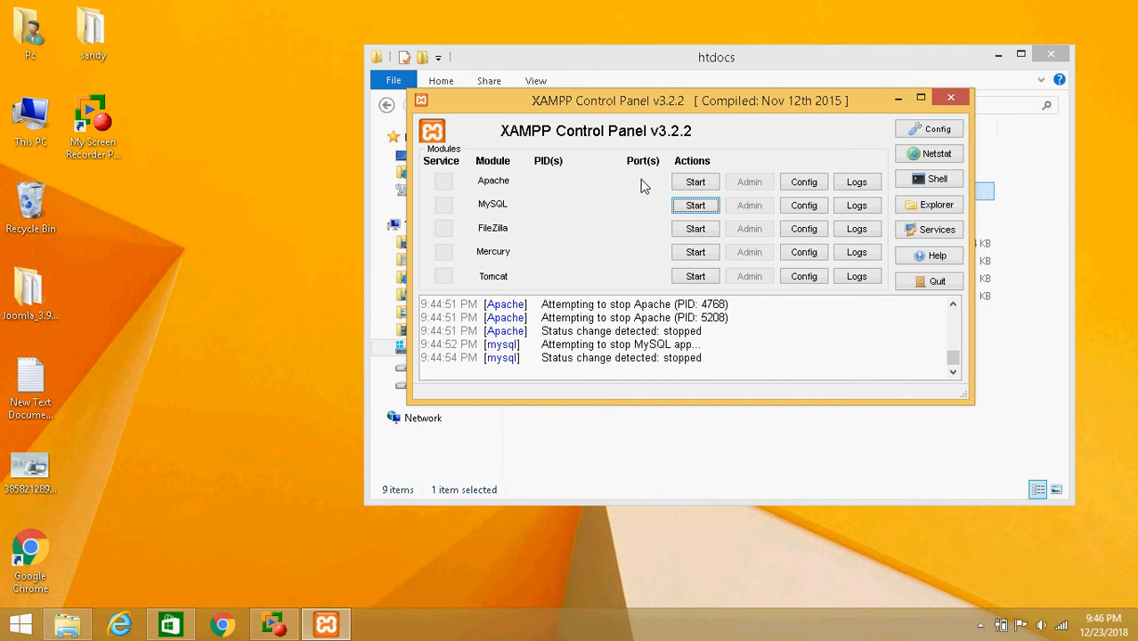
{"action": "left_click", "coordinate": [706, 183]}
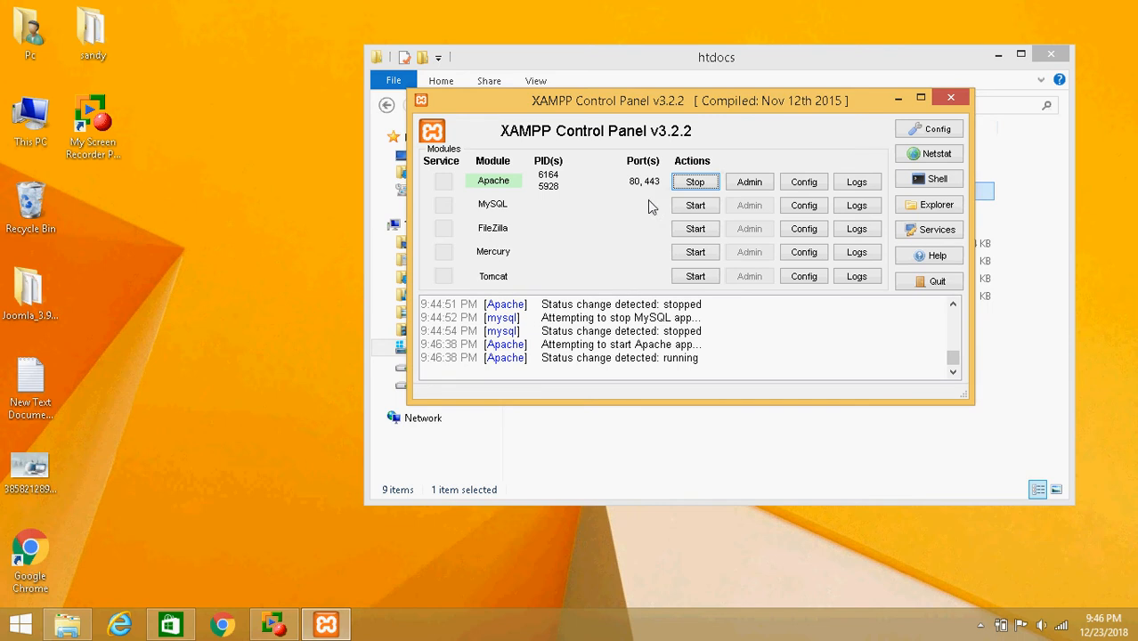
{"action": "left_click", "coordinate": [696, 206]}
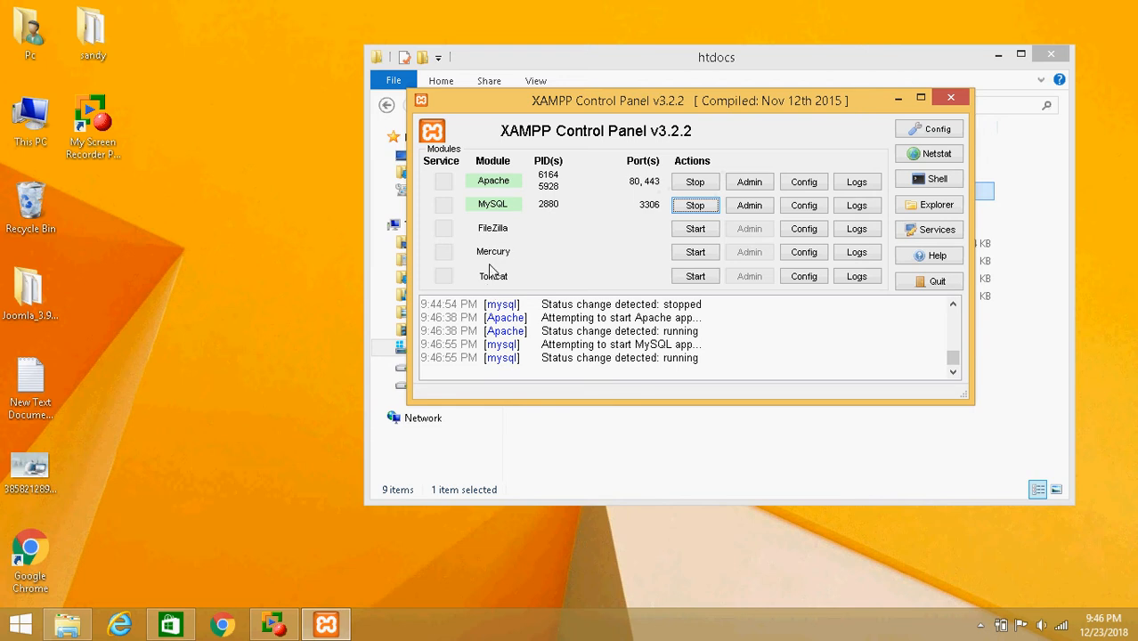
{"action": "left_click", "coordinate": [949, 99]}
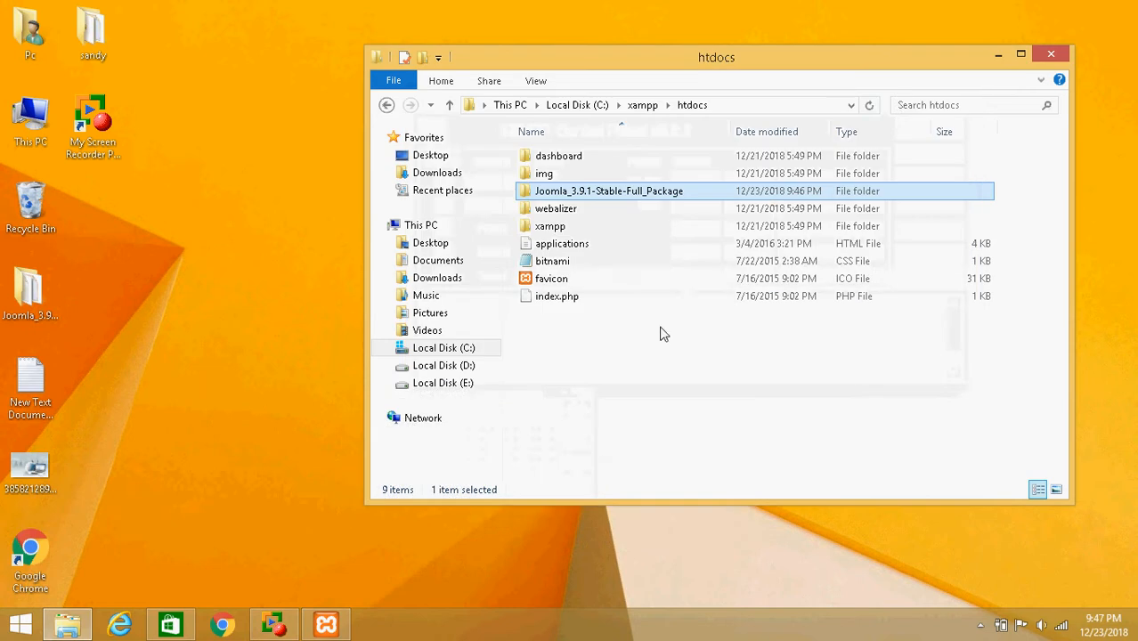
Rename the Joomla package folder in htdocs to joomla
{"action": "left_click", "coordinate": [561, 191]}
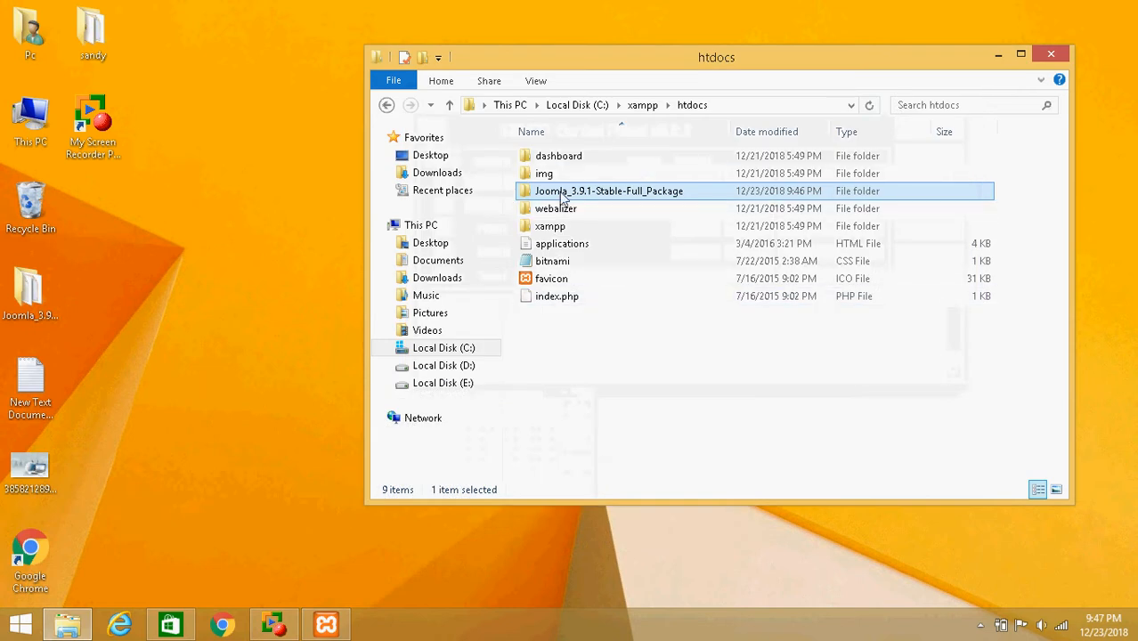
{"action": "type", "text": "joomla"}
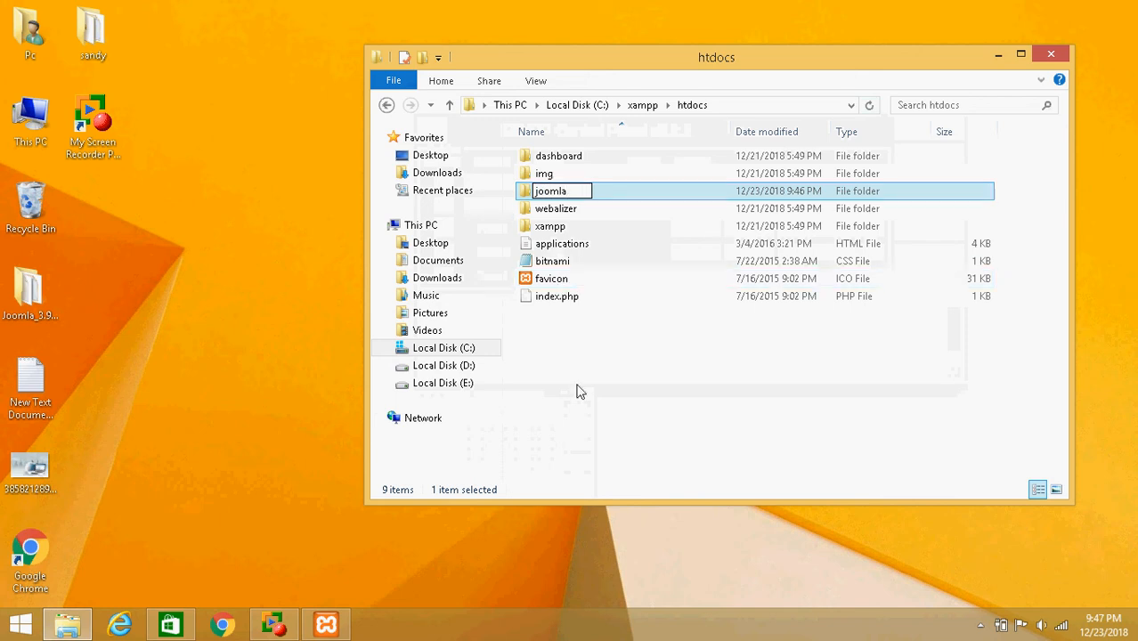
{"action": "left_click", "coordinate": [578, 390]}
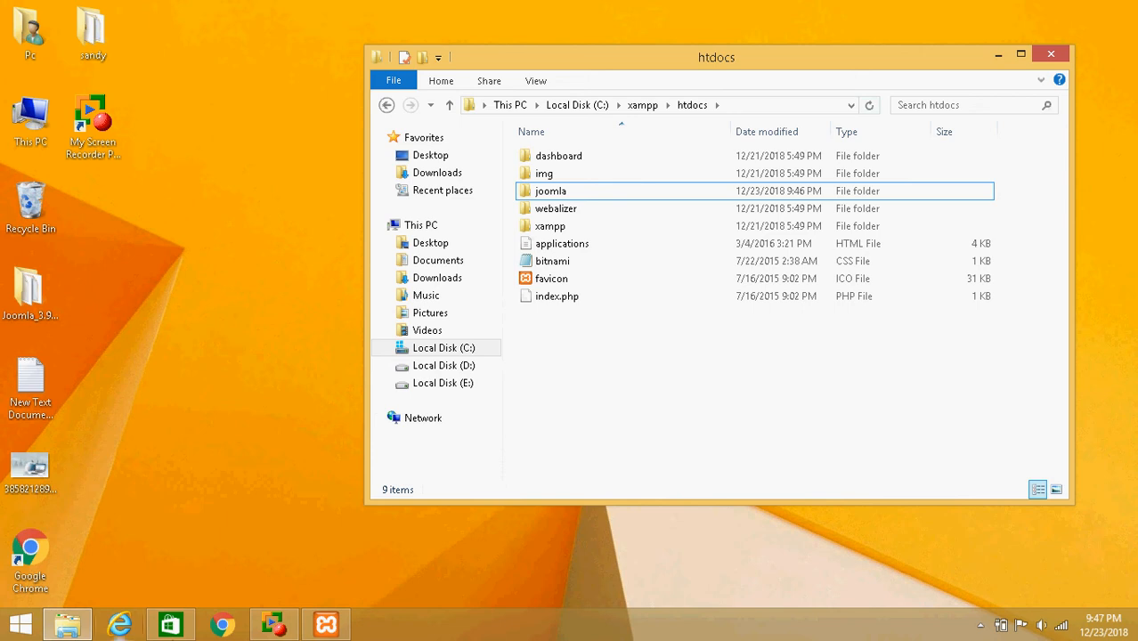
Open Chrome and go to localhost
{"action": "left_click", "coordinate": [222, 626]}
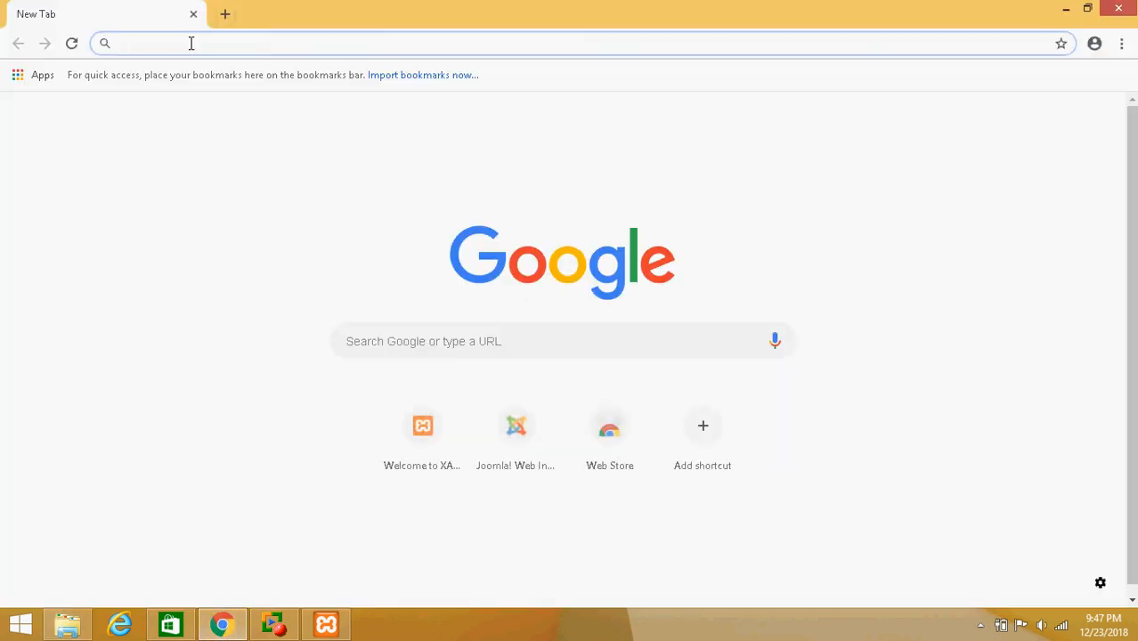
{"action": "type", "text": "loclah"}
{"action": "key", "text": "BackSpace"}
{"action": "key", "text": "BackSpace"}
{"action": "key", "text": "BackSpace"}
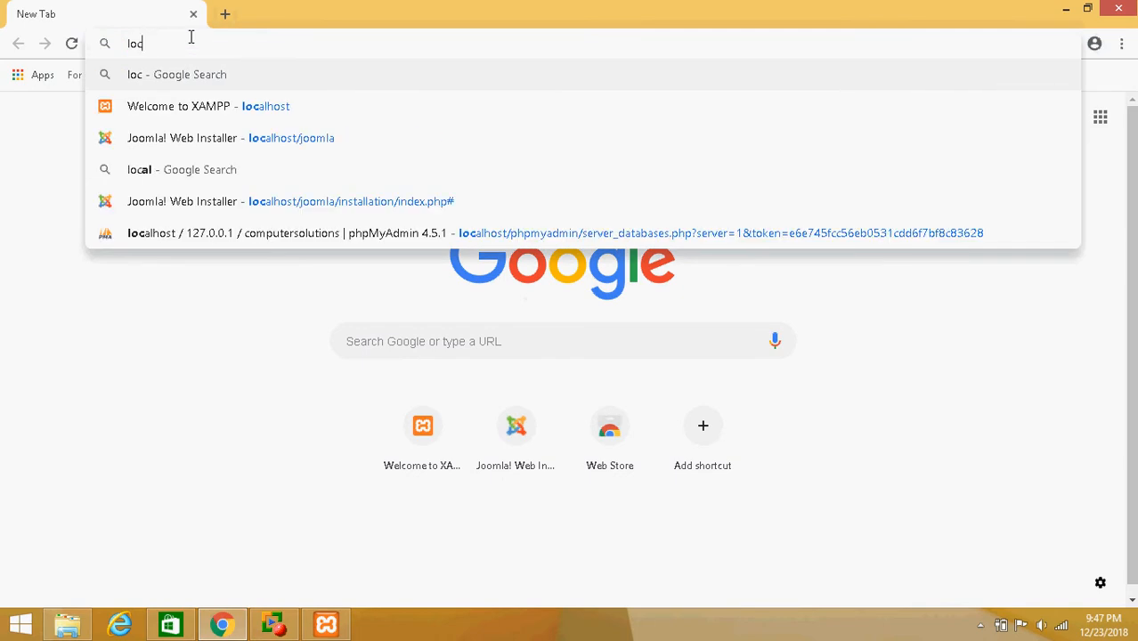
{"action": "type", "text": "al"}
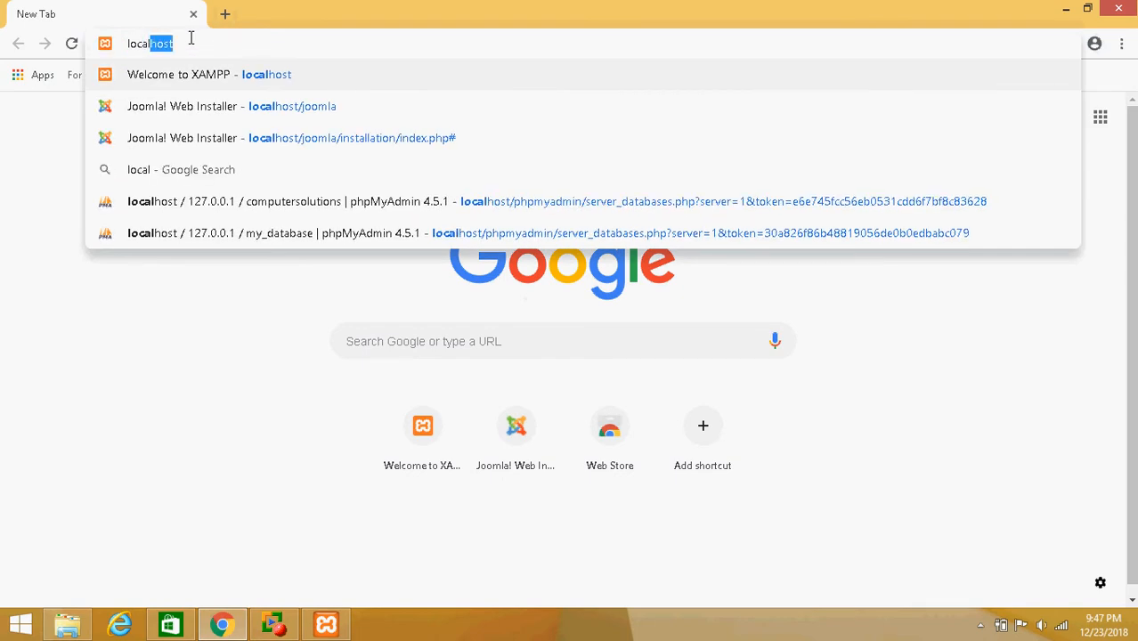
{"action": "type", "text": "host"}
{"action": "key", "text": "Return"}
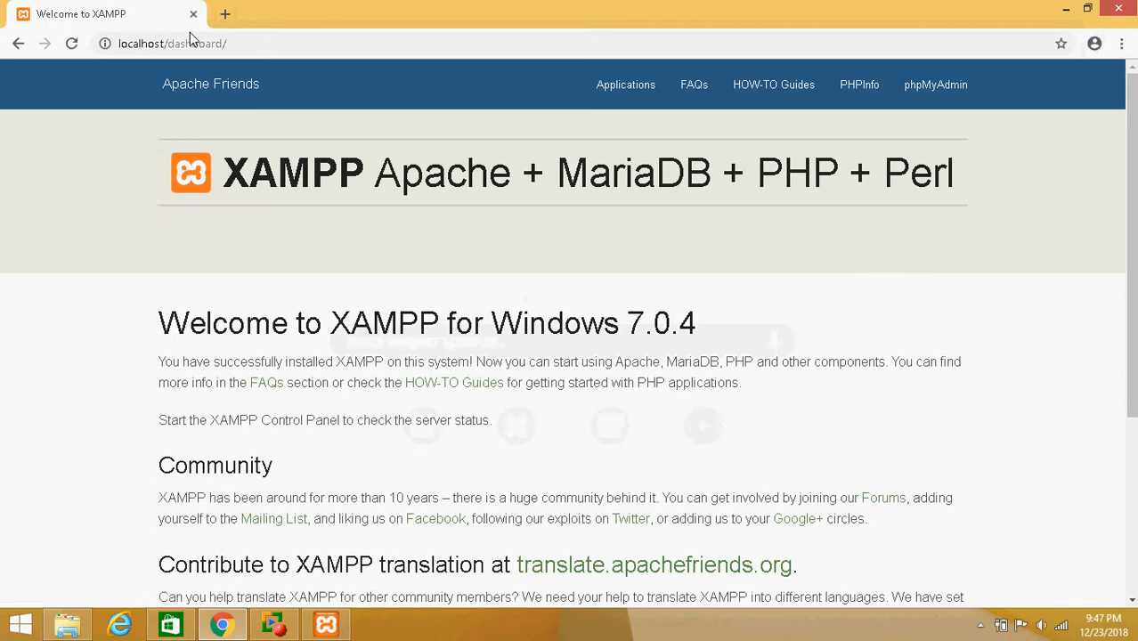
Change the address to localhost/joomla to open the Joomla web installer
{"action": "left_click", "coordinate": [260, 43]}
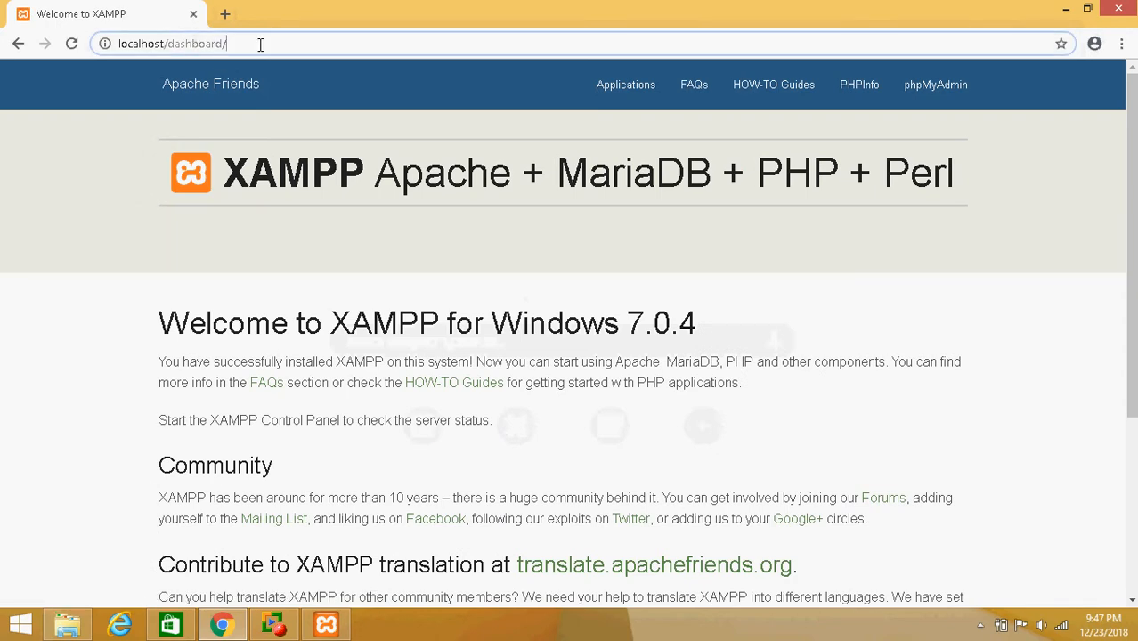
{"action": "key", "text": "ctrl+a"}
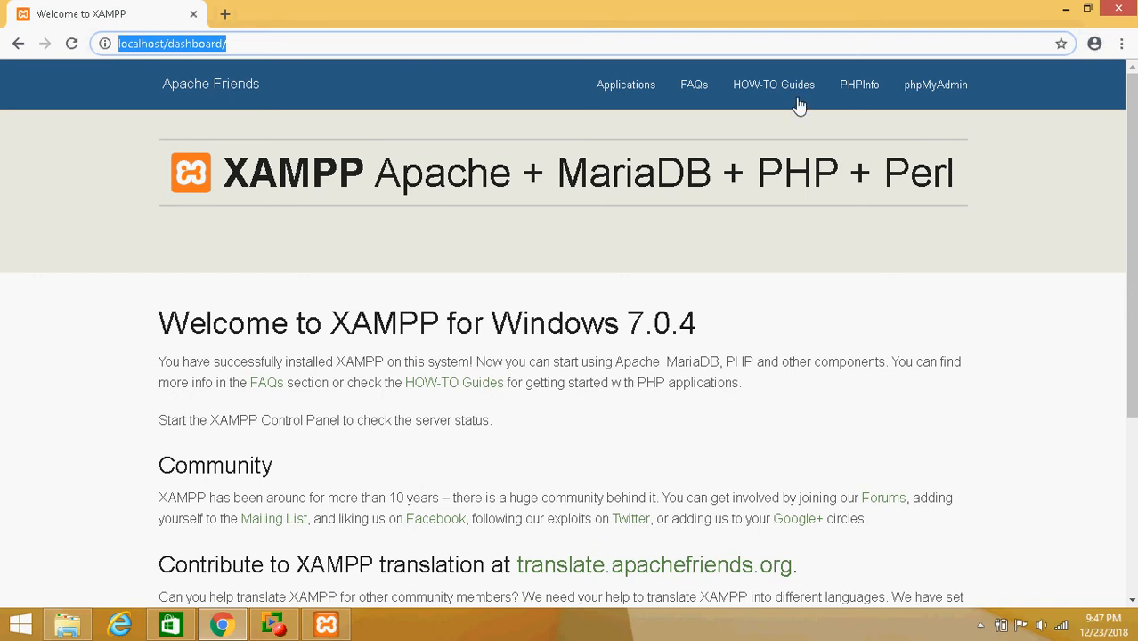
{"action": "left_click", "coordinate": [297, 41]}
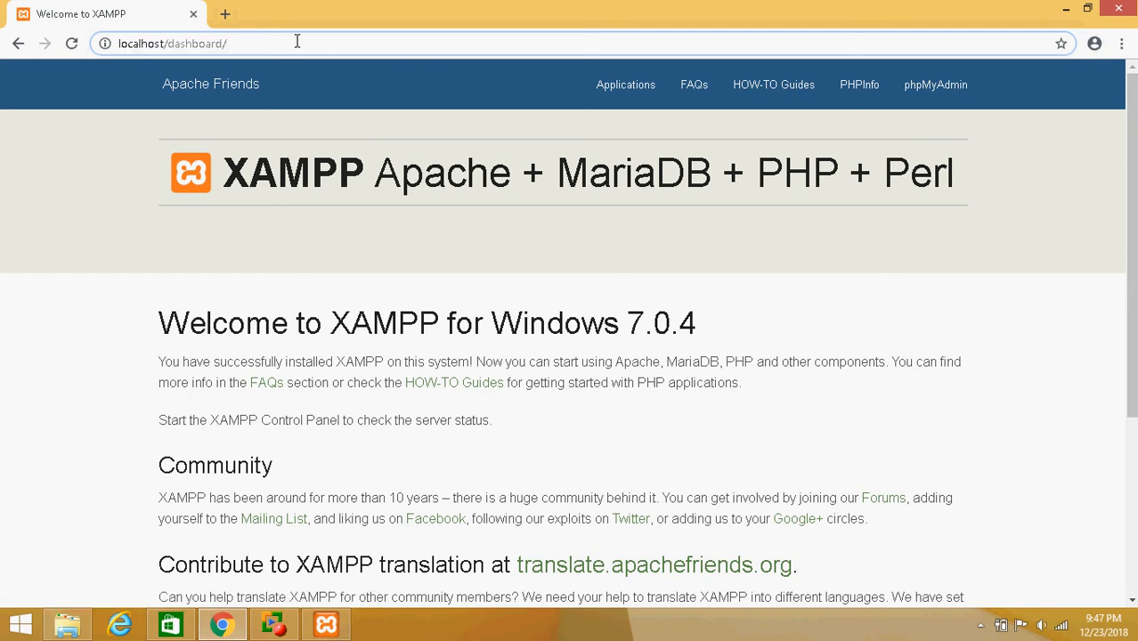
{"action": "key", "text": "BackSpace"}
{"action": "key", "text": "BackSpace"}
{"action": "key", "text": "BackSpace"}
{"action": "key", "text": "BackSpace"}
{"action": "key", "text": "BackSpace"}
{"action": "key", "text": "BackSpace"}
{"action": "key", "text": "BackSpace"}
{"action": "key", "text": "BackSpace"}
{"action": "key", "text": "BackSpace"}
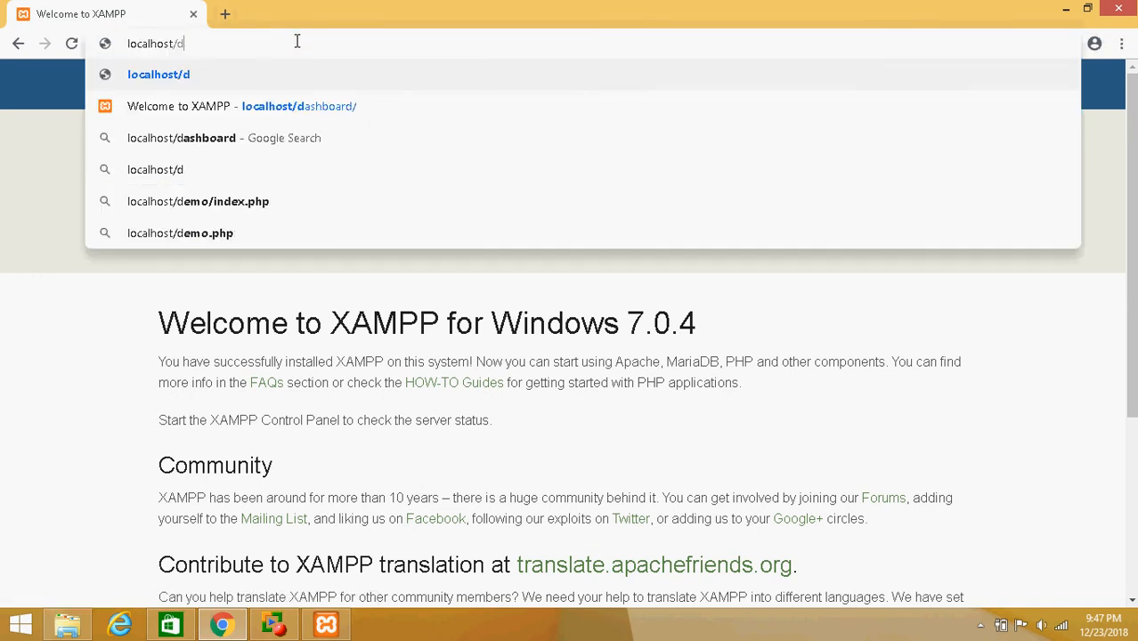
{"action": "key", "text": "BackSpace"}
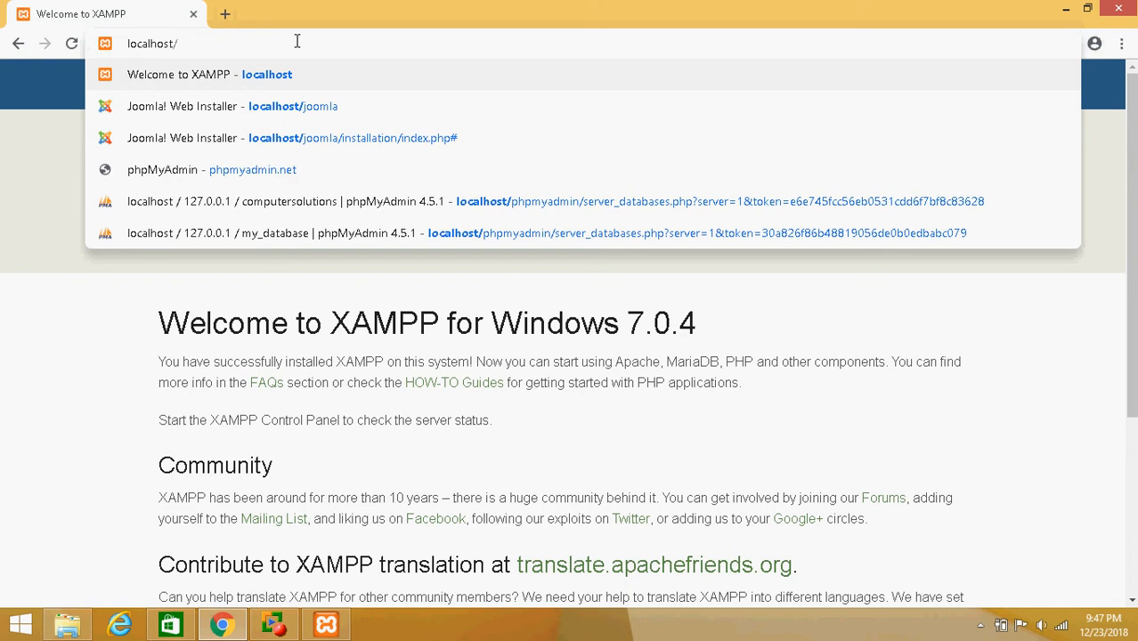
{"action": "type", "text": "joo"}
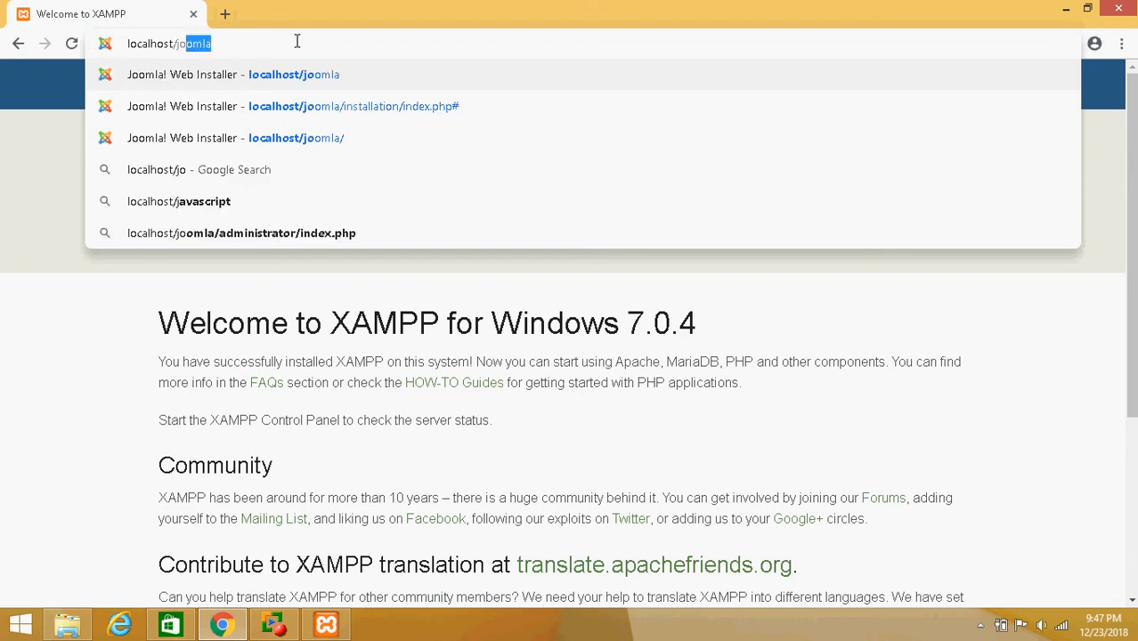
{"action": "type", "text": "mla"}
{"action": "key", "text": "Return"}
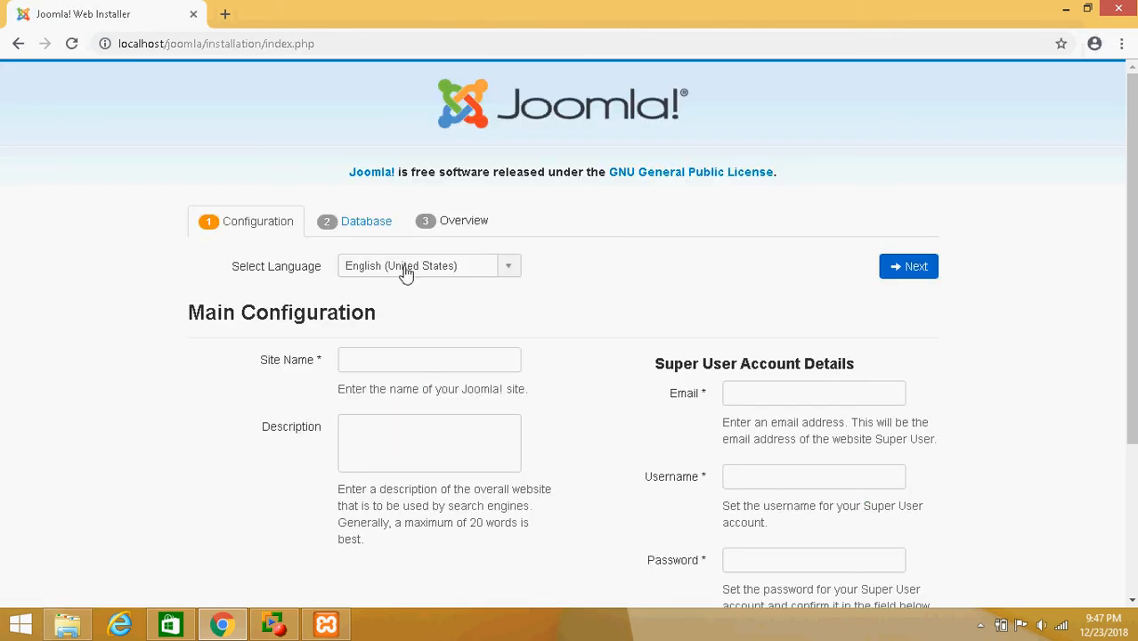
{"action": "left_click", "coordinate": [400, 358]}
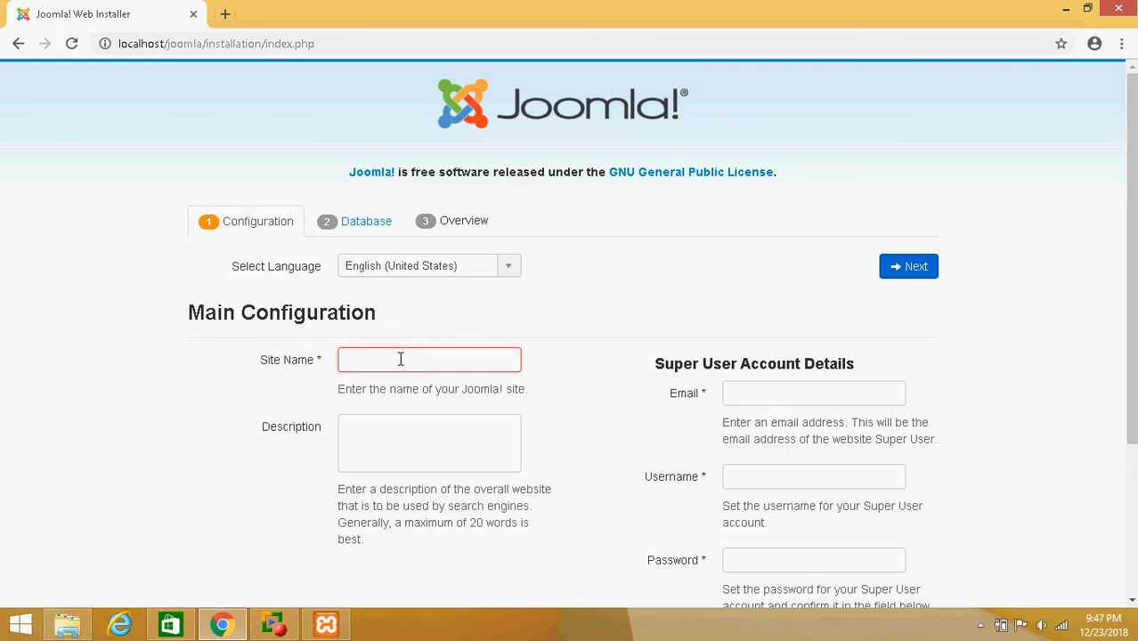
{"action": "type", "text": "www.com"}
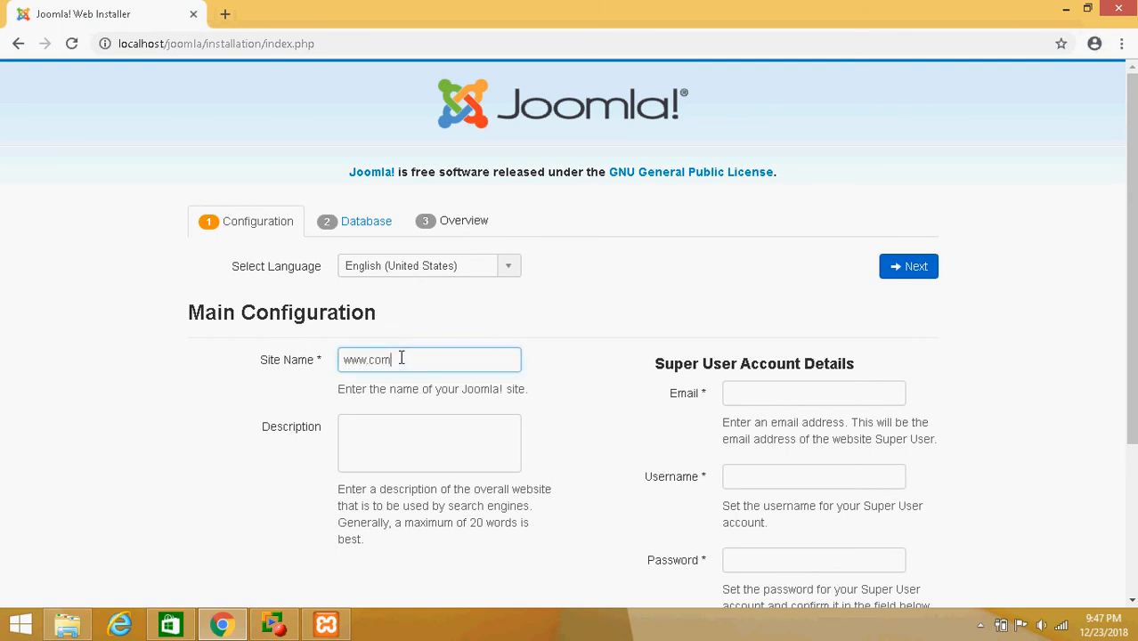
{"action": "type", "text": "putersouion"}
{"action": "key", "text": "BackSpace"}
{"action": "key", "text": "BackSpace"}
{"action": "key", "text": "BackSpace"}
{"action": "key", "text": "BackSpace"}
{"action": "type", "text": "lutions.c"}
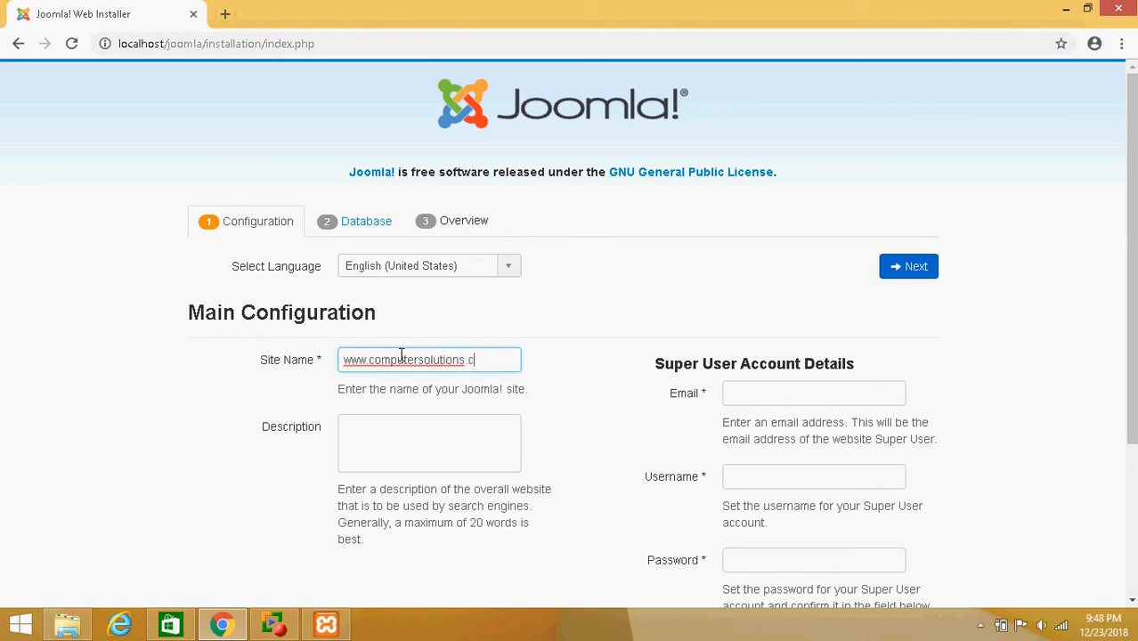
{"action": "type", "text": "om"}
{"action": "key", "text": "Tab"}
{"action": "type", "text": "co"}
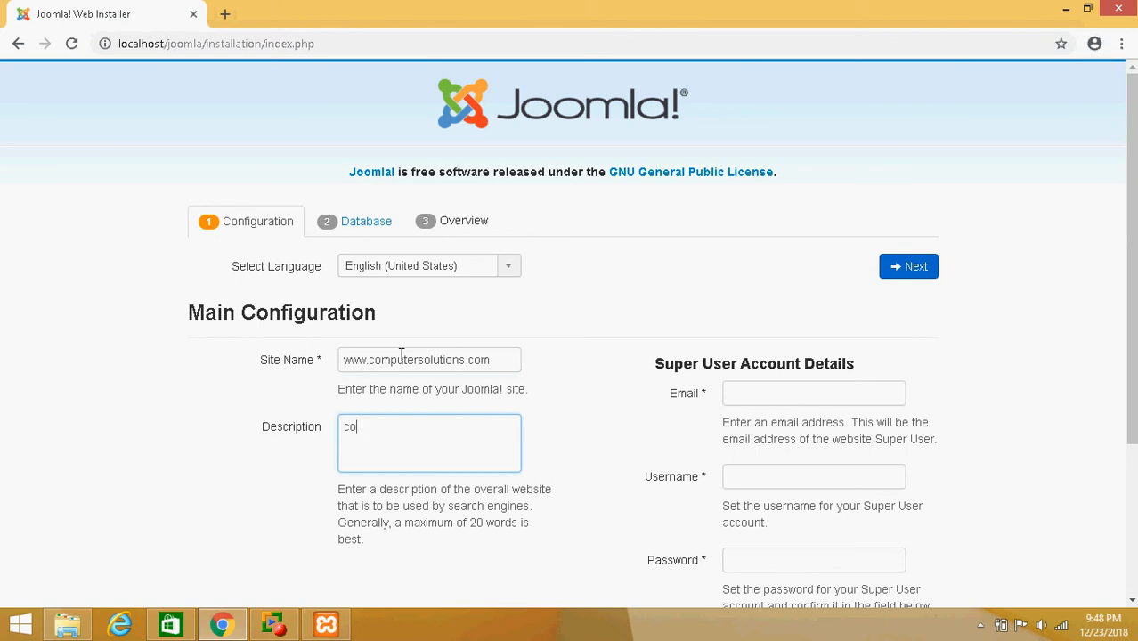
{"action": "type", "text": "mputer solutions"}
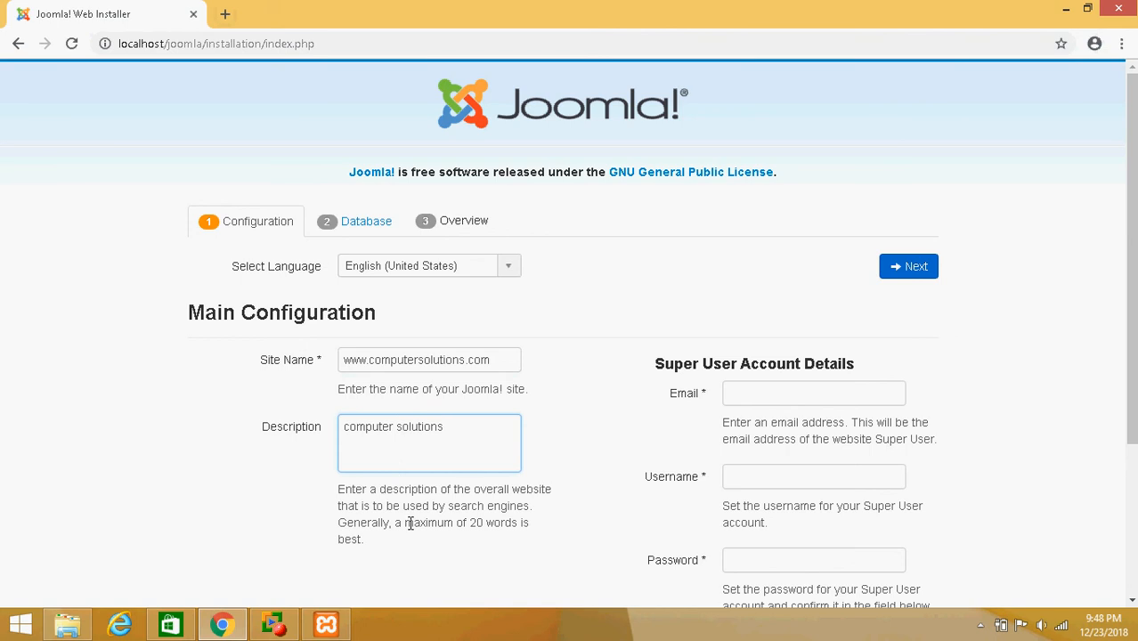
Fill in the super user's e-mail address and set the super user username to admin
{"action": "scroll", "coordinate": [449, 500], "scroll_direction": "down", "scroll_amount": 2}
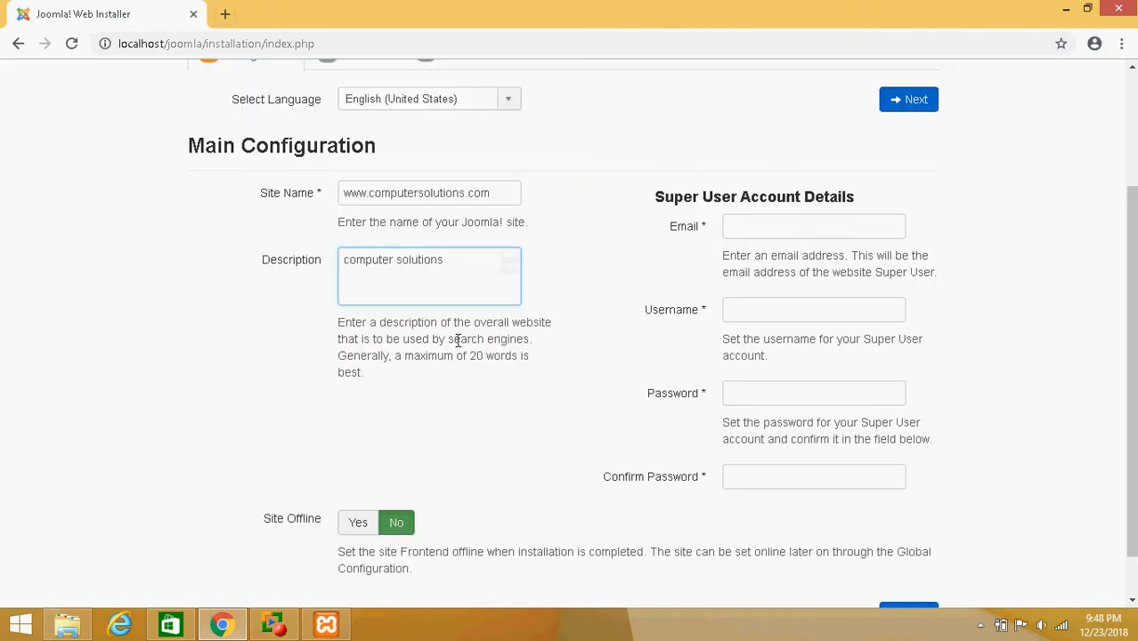
{"action": "left_click", "coordinate": [771, 231]}
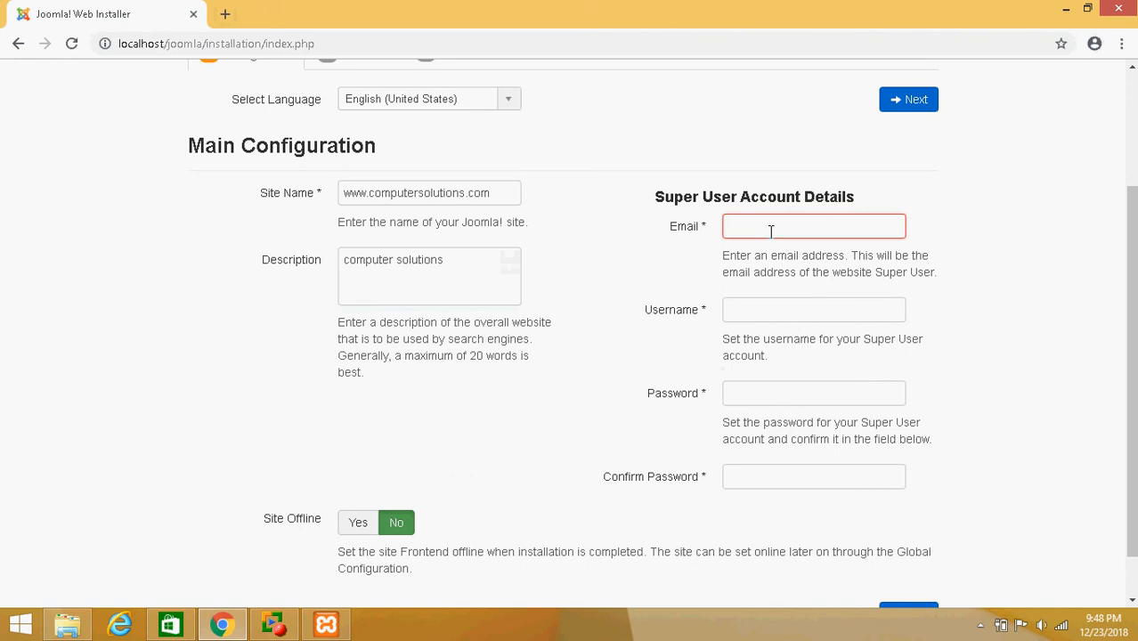
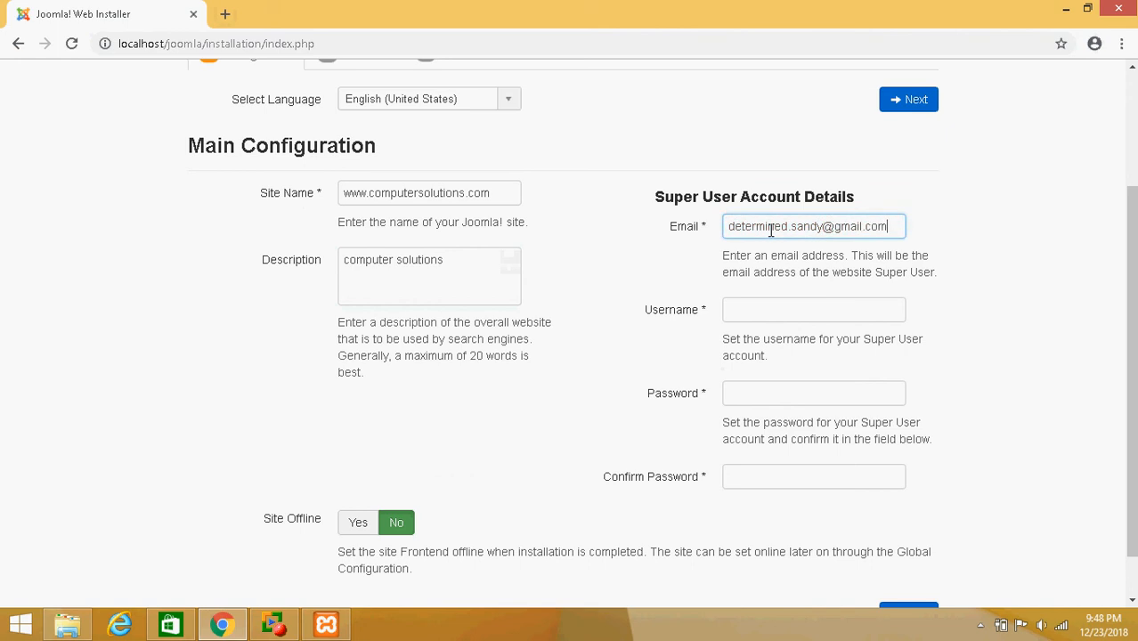
{"action": "key", "text": "Tab"}
{"action": "type", "text": "admin"}
Enter the super user password and confirm it in the second password field
{"action": "key", "text": "Tab"}
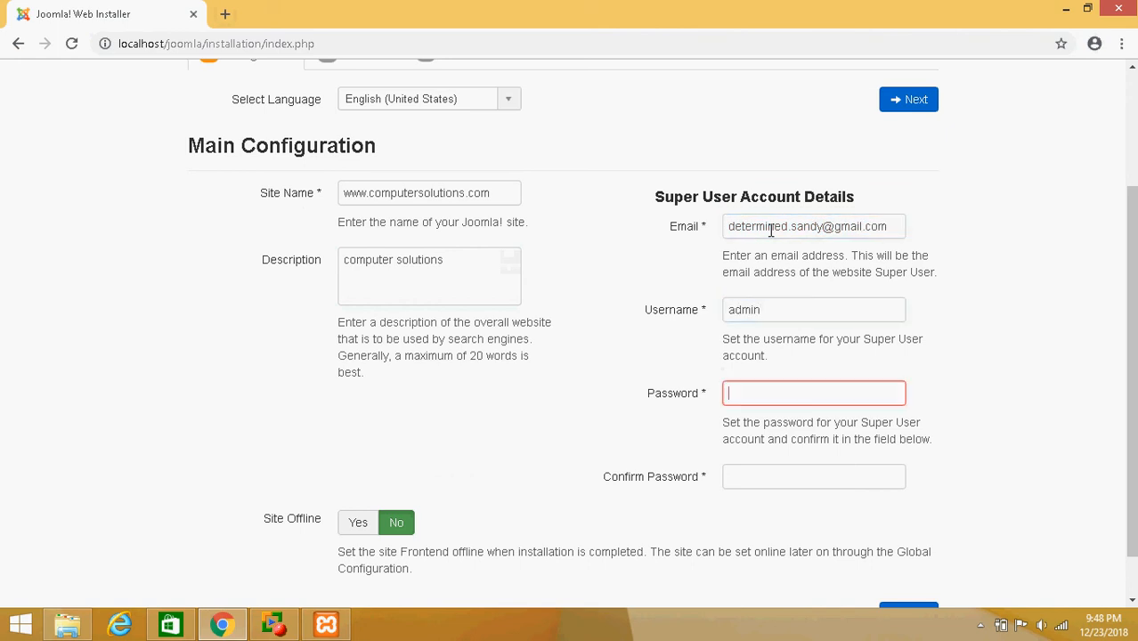
{"action": "type", "text": "admin"}
{"action": "key", "text": "Tab"}
{"action": "type", "text": "ad"}
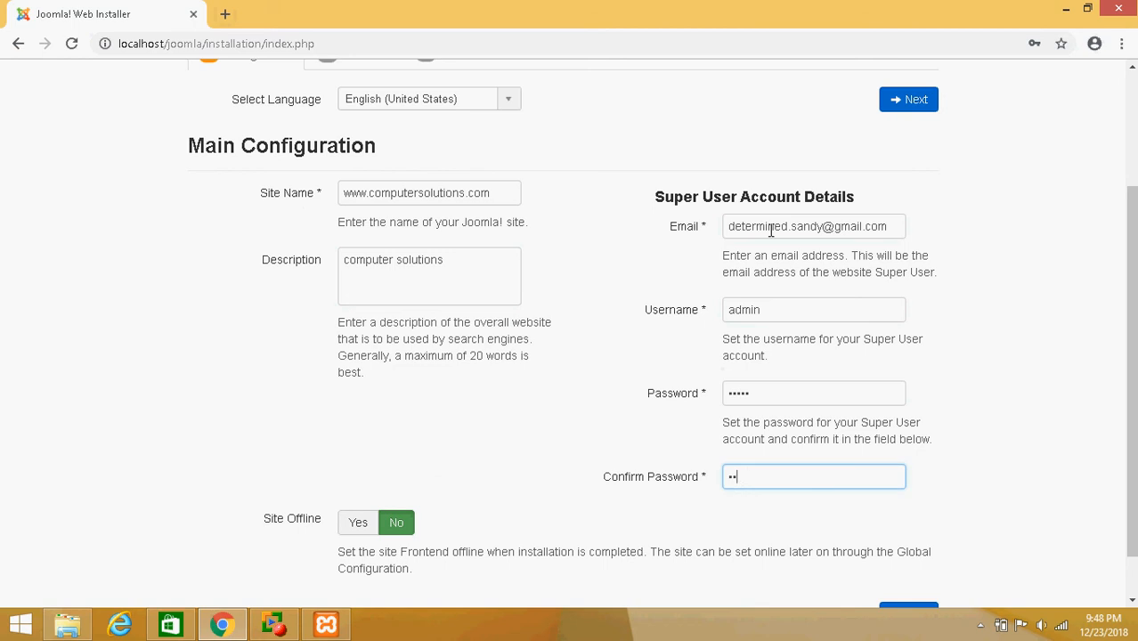
{"action": "type", "text": "min"}
Set Site Offline to Yes and continue to the database configuration step
{"action": "left_click", "coordinate": [356, 523]}
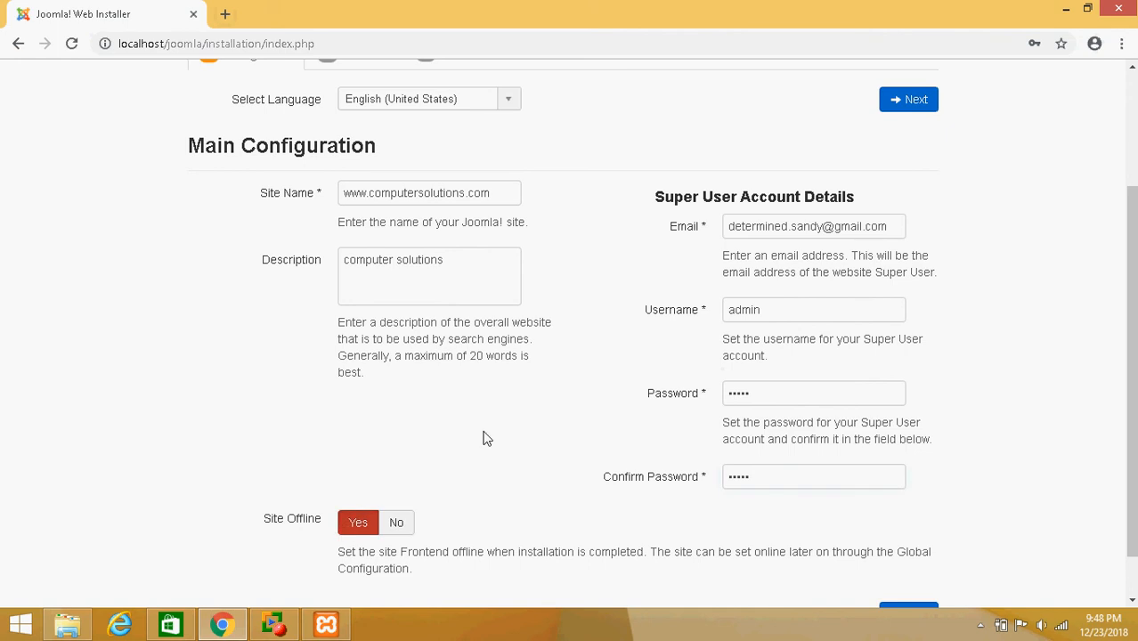
{"action": "scroll", "coordinate": [642, 407], "scroll_direction": "down", "scroll_amount": 1}
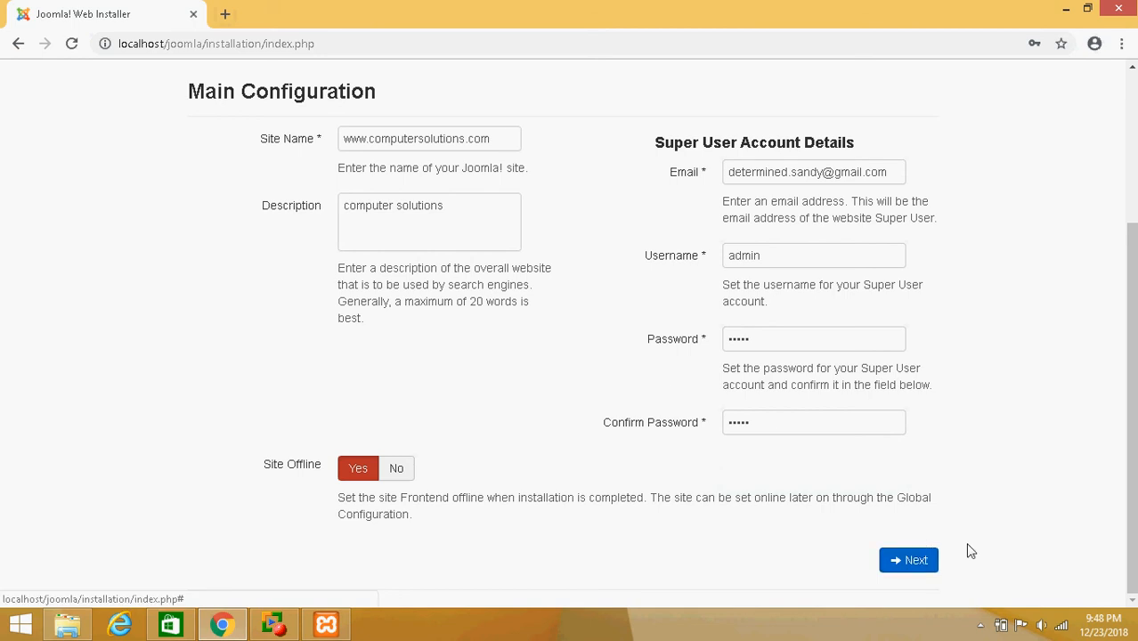
{"action": "left_click", "coordinate": [902, 558]}
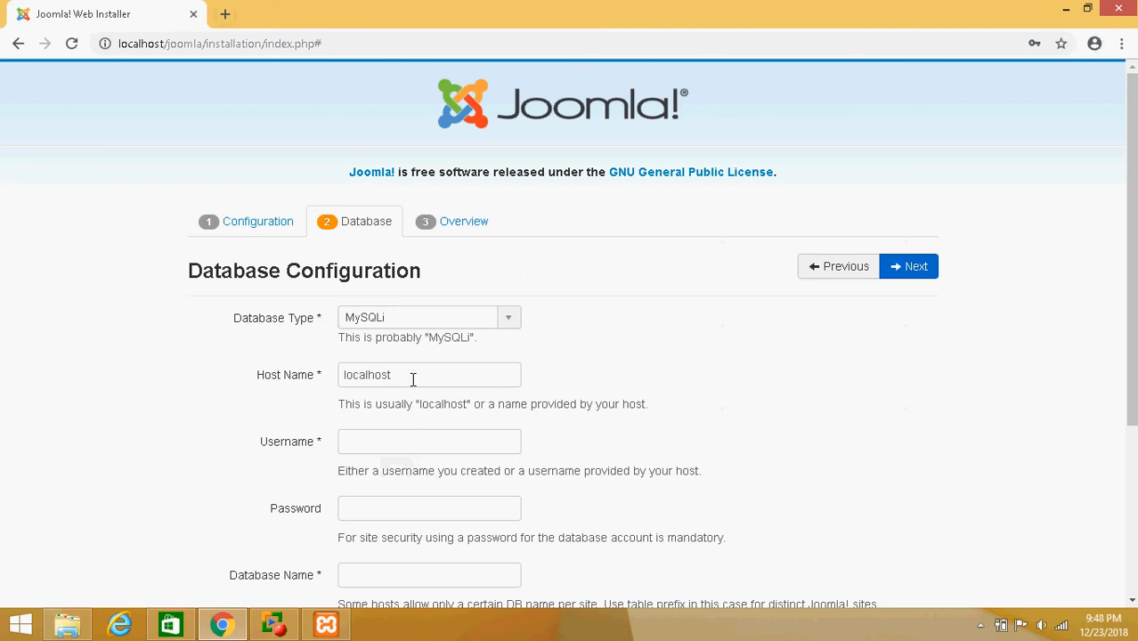
Set the database username to root and the database name to joomla
{"action": "left_click", "coordinate": [389, 441]}
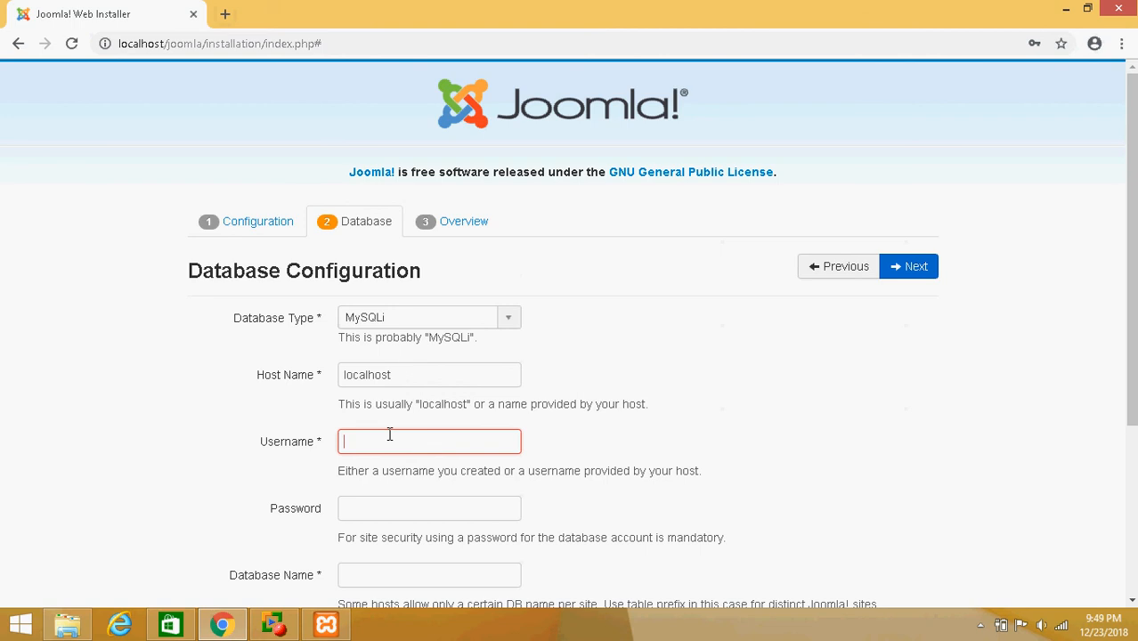
{"action": "type", "text": "root"}
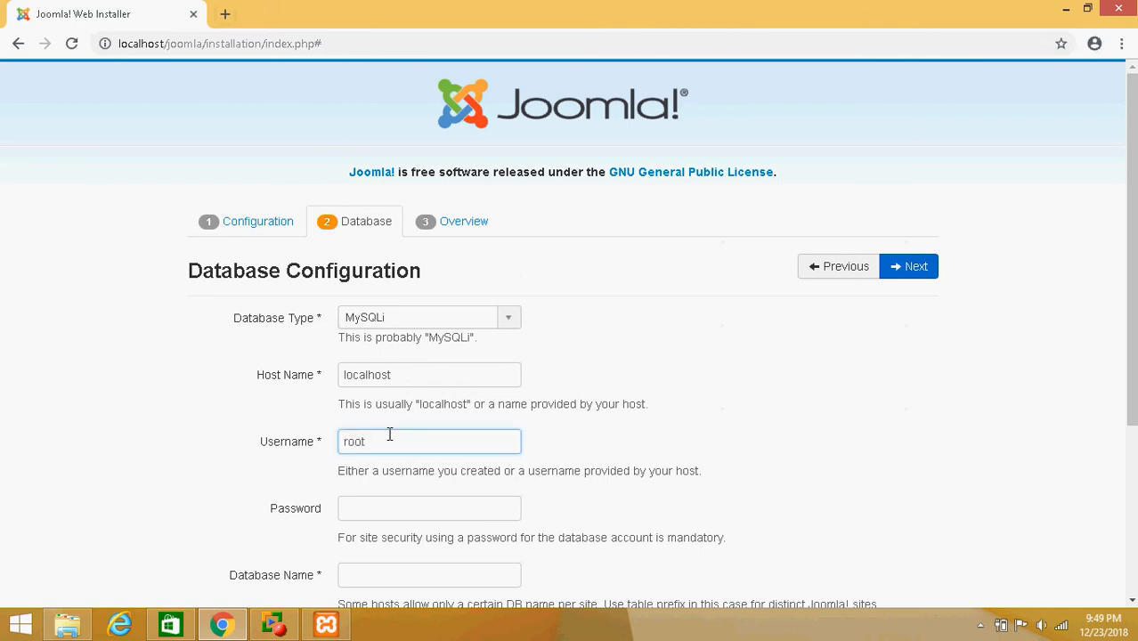
{"action": "scroll", "coordinate": [376, 450], "scroll_direction": "down", "scroll_amount": 1}
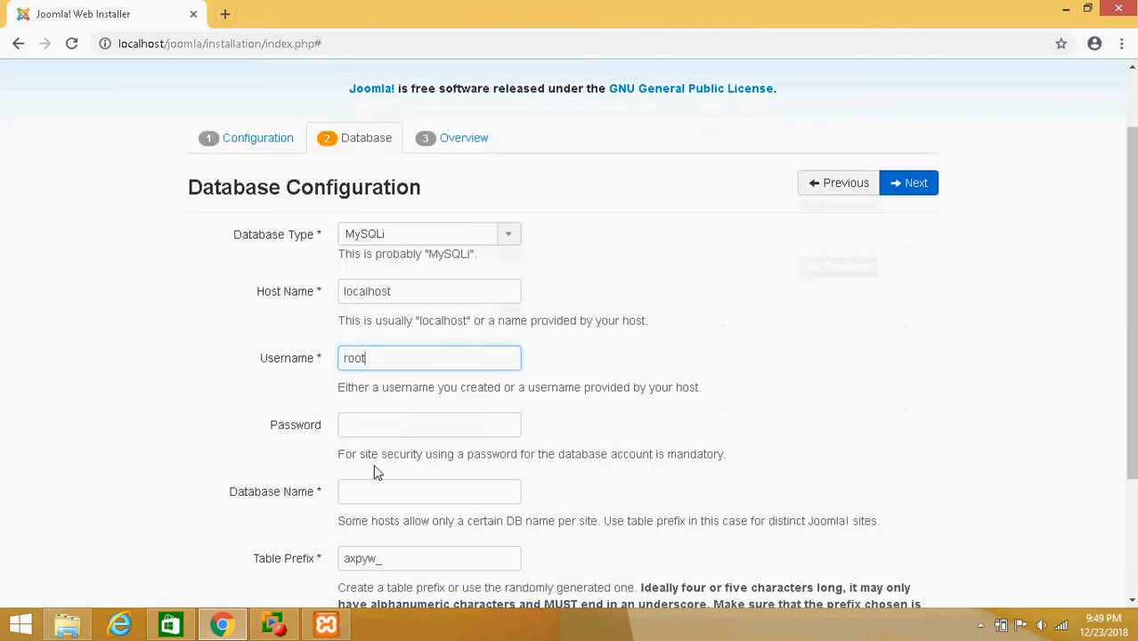
{"action": "left_click", "coordinate": [421, 498]}
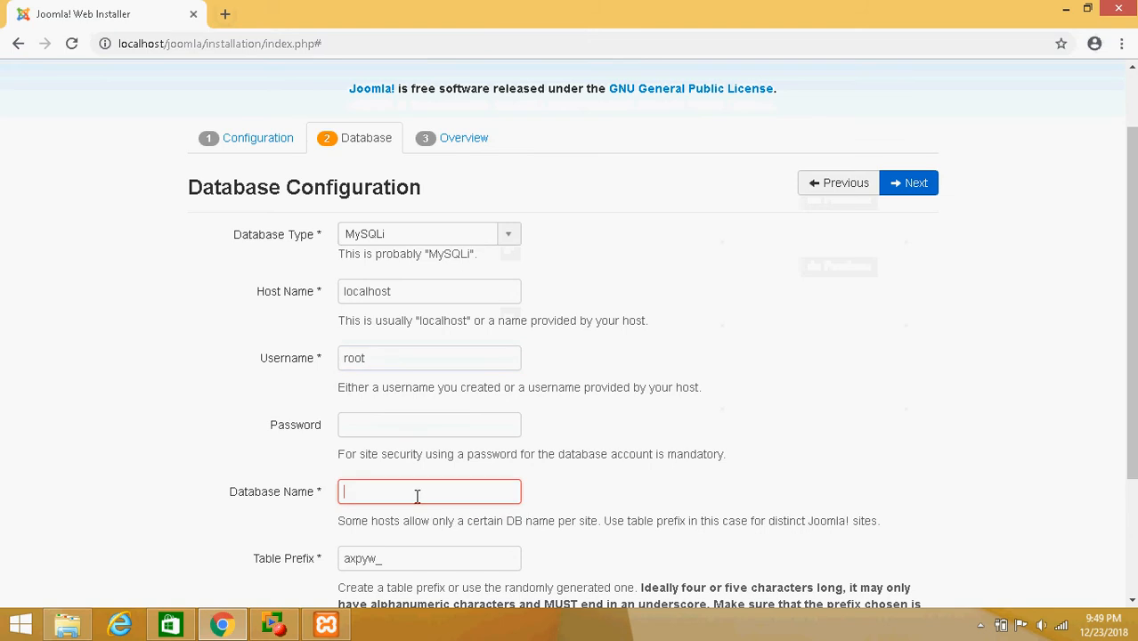
{"action": "type", "text": "joomla"}
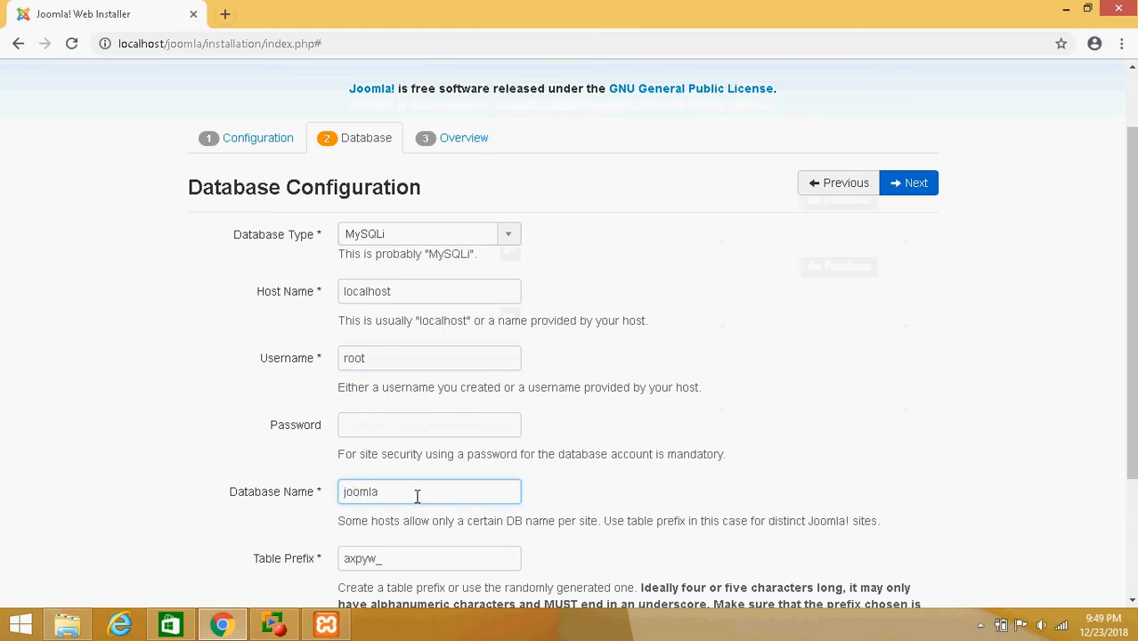
Choose Remove for the old database process and continue to the overview step
{"action": "scroll", "coordinate": [419, 496], "scroll_direction": "down", "scroll_amount": 2}
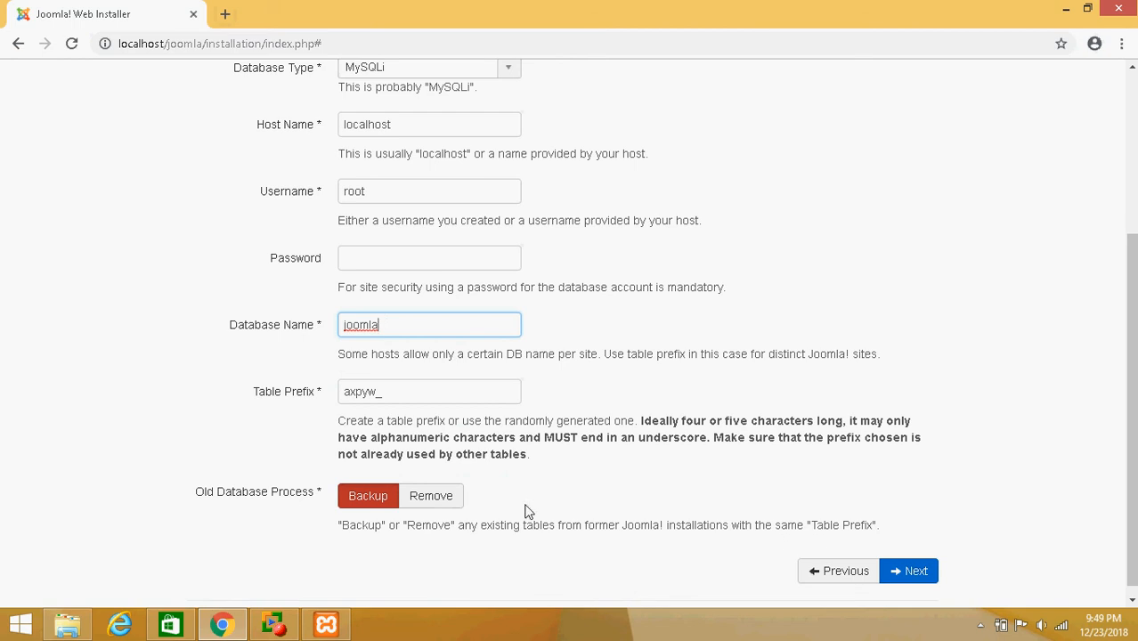
{"action": "left_click", "coordinate": [432, 496]}
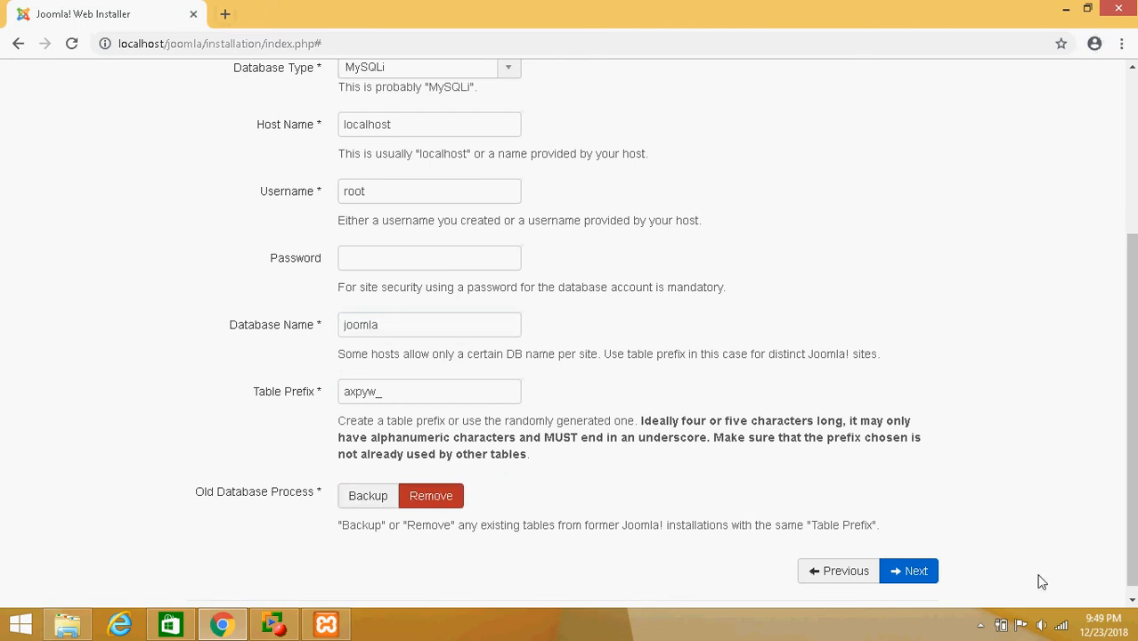
{"action": "left_click", "coordinate": [915, 572]}
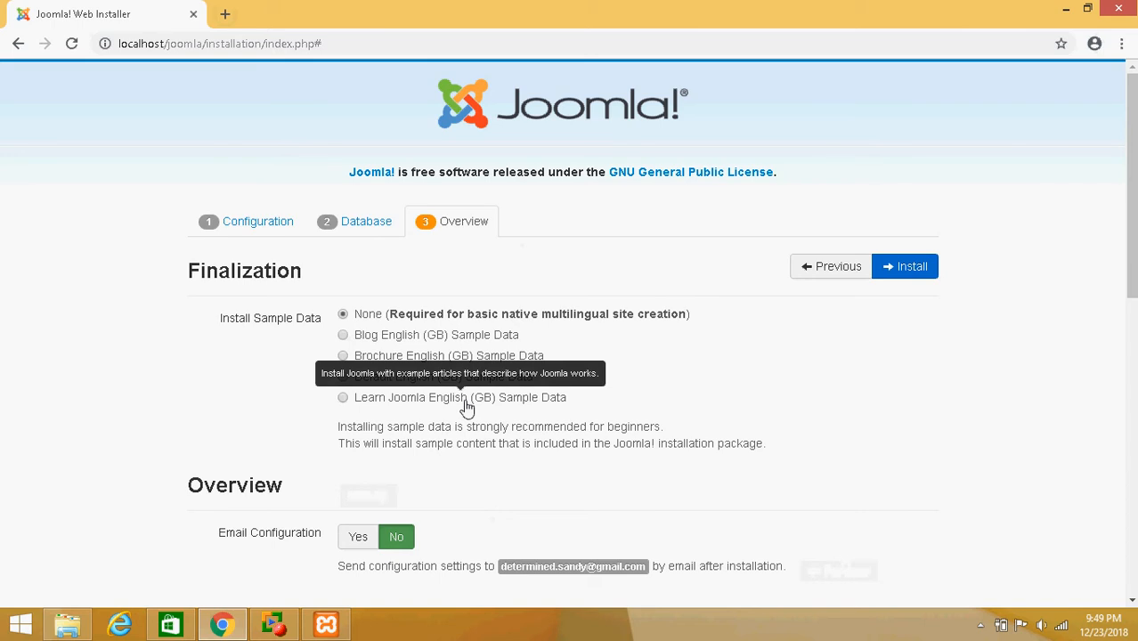
Review the overview and pre-installation check, then start the Joomla installation
{"action": "scroll", "coordinate": [338, 418], "scroll_direction": "down", "scroll_amount": 1}
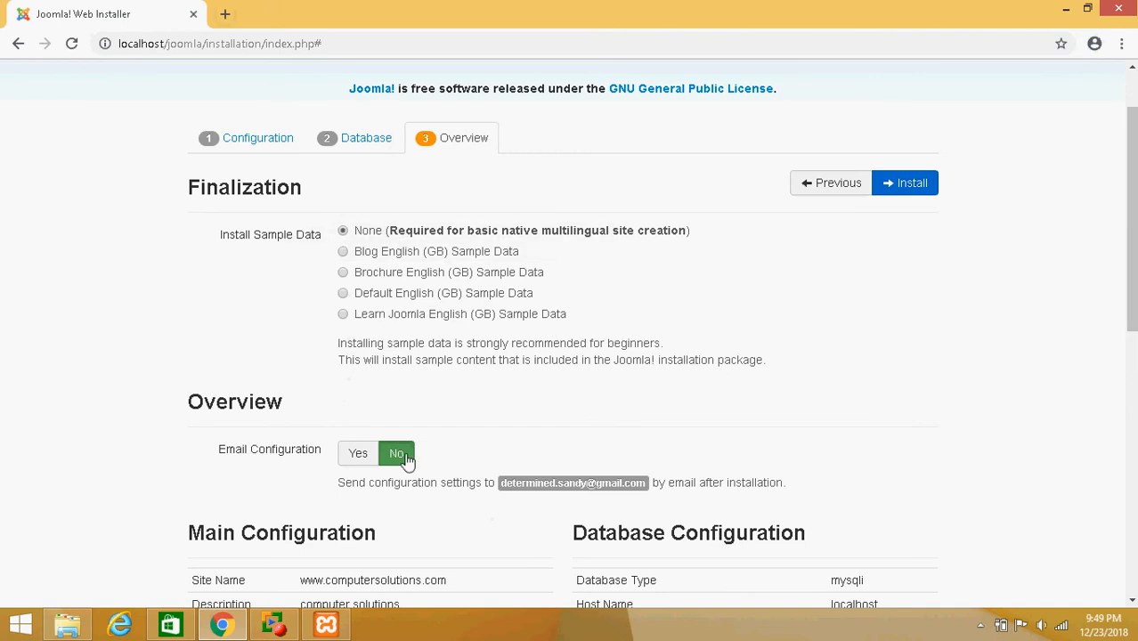
{"action": "scroll", "coordinate": [473, 532], "scroll_direction": "down", "scroll_amount": 7}
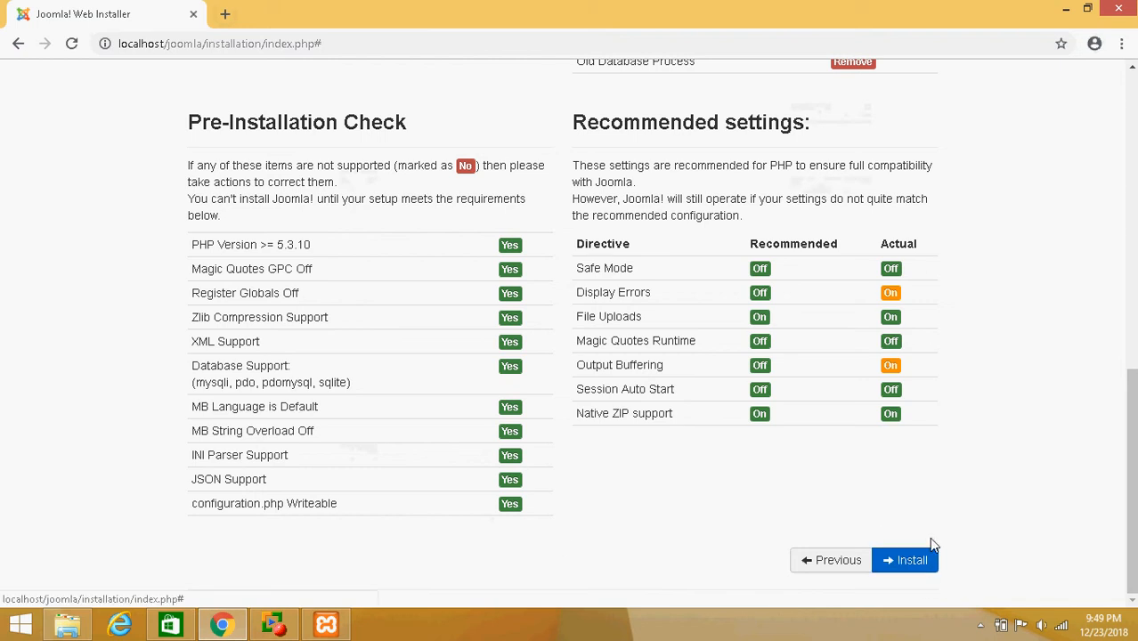
{"action": "left_click", "coordinate": [915, 559]}
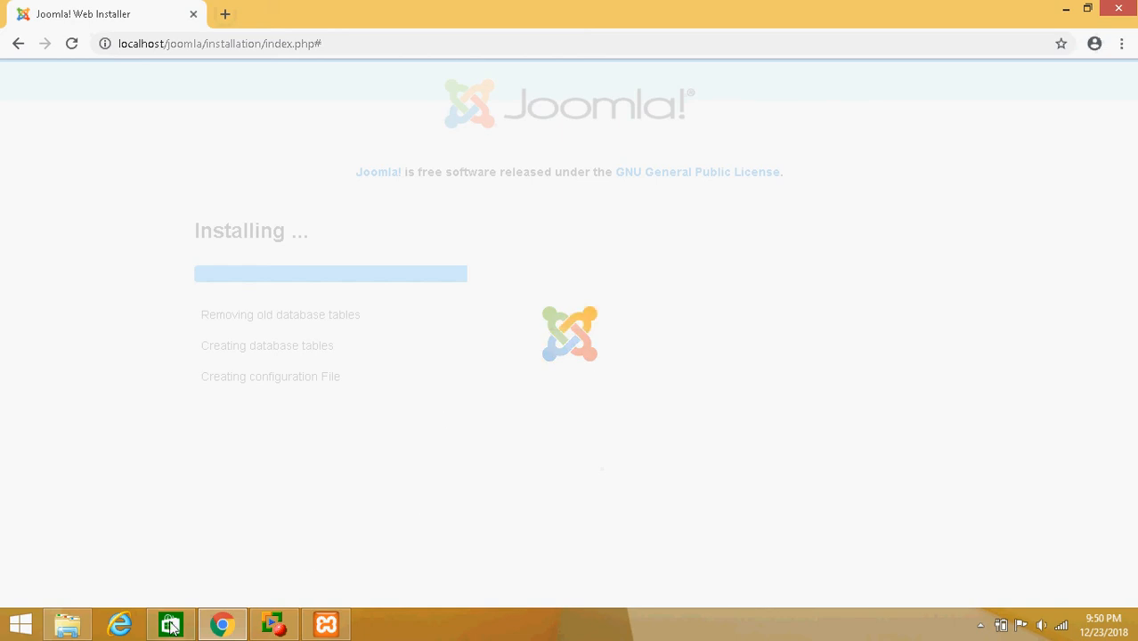
Open File Explorer and browse to the htdocs\joomla\installation\sql folder while the installation runs
{"action": "left_click", "coordinate": [91, 628]}
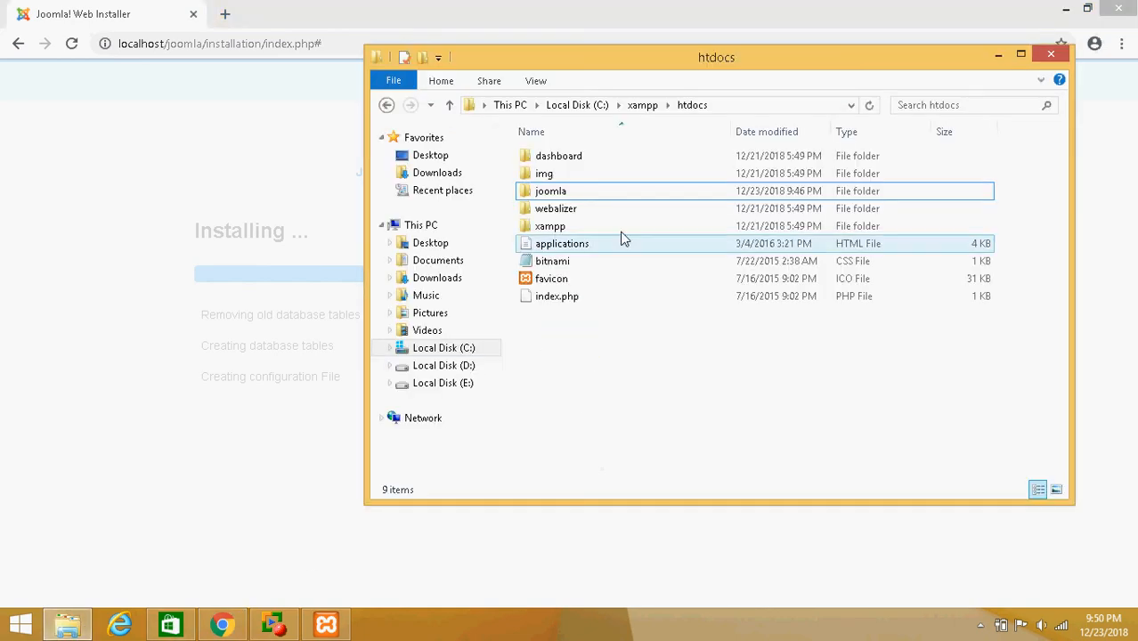
{"action": "double_click", "coordinate": [578, 230]}
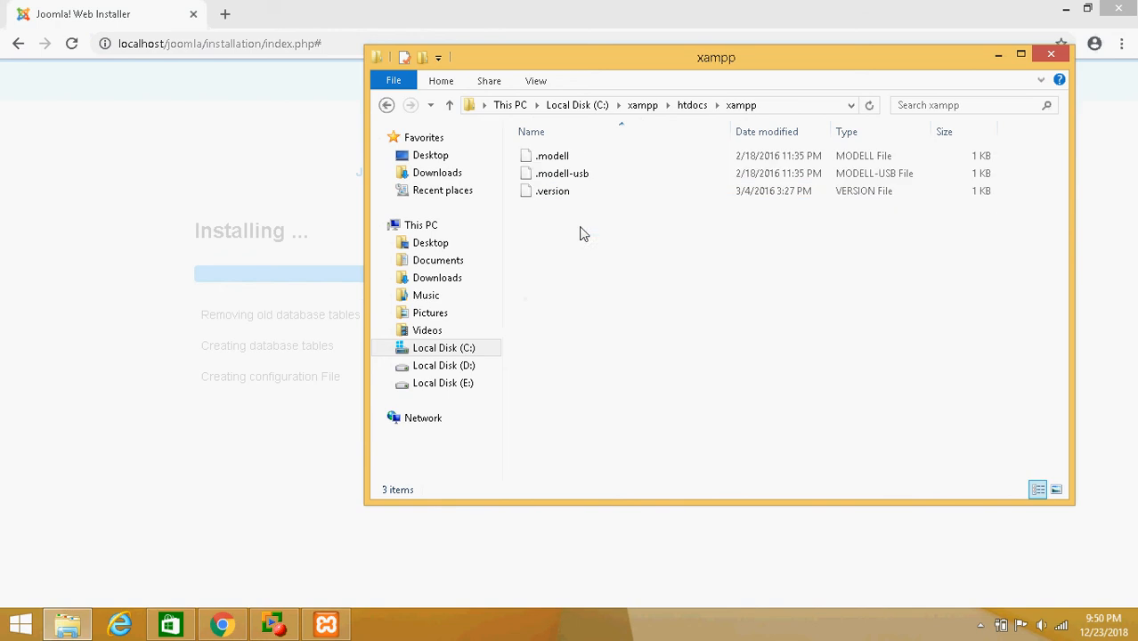
{"action": "left_click", "coordinate": [386, 105]}
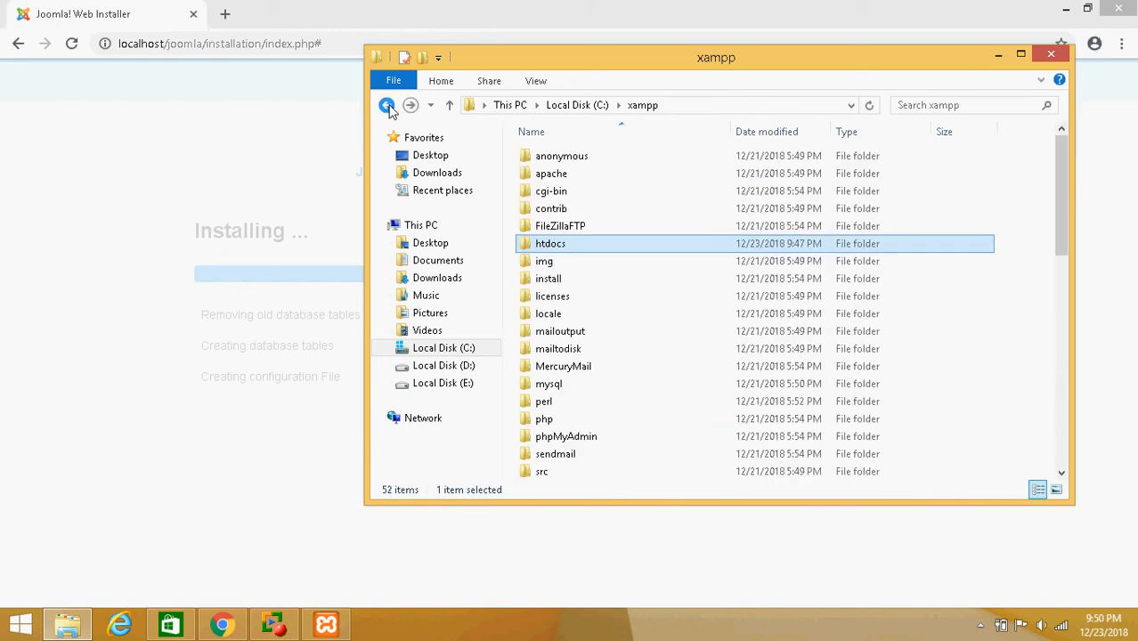
{"action": "left_click", "coordinate": [386, 105]}
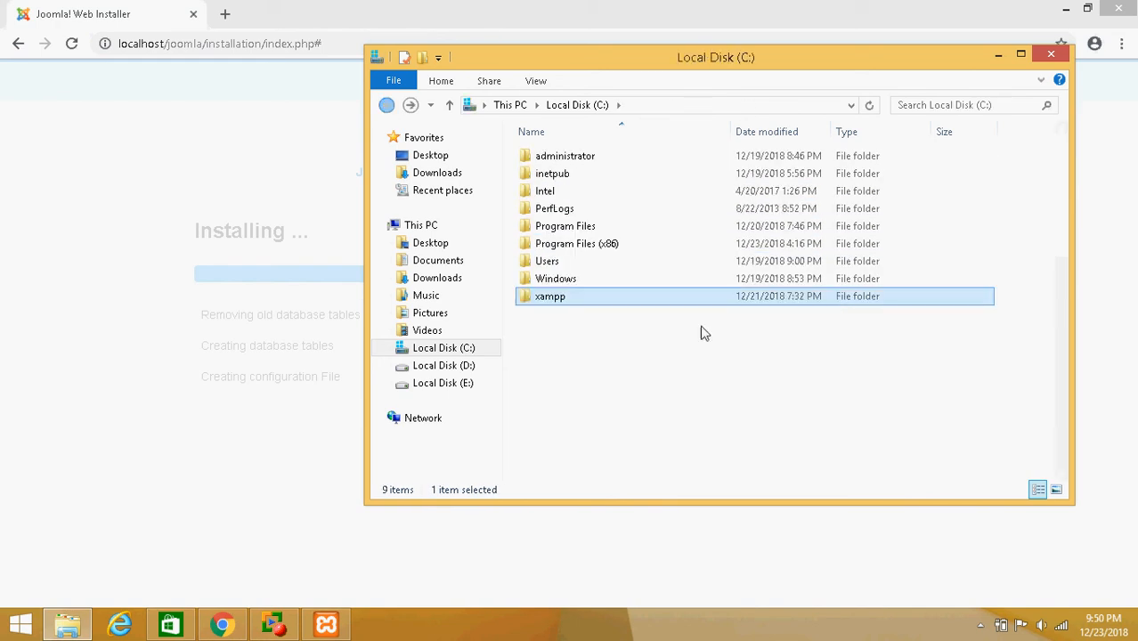
{"action": "double_click", "coordinate": [570, 299]}
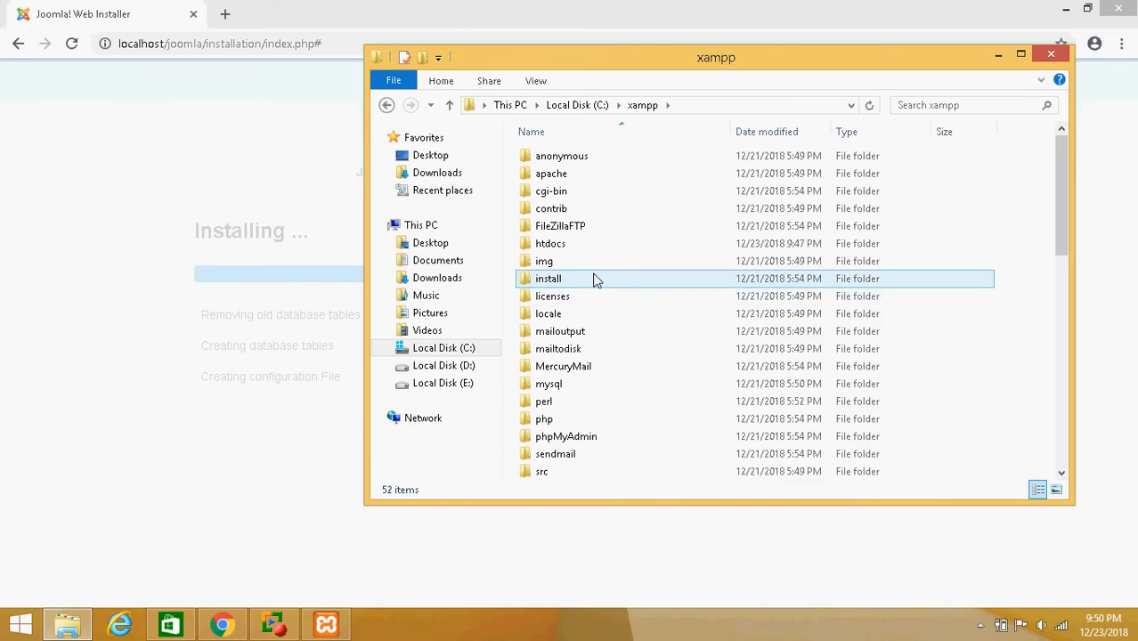
{"action": "double_click", "coordinate": [563, 245]}
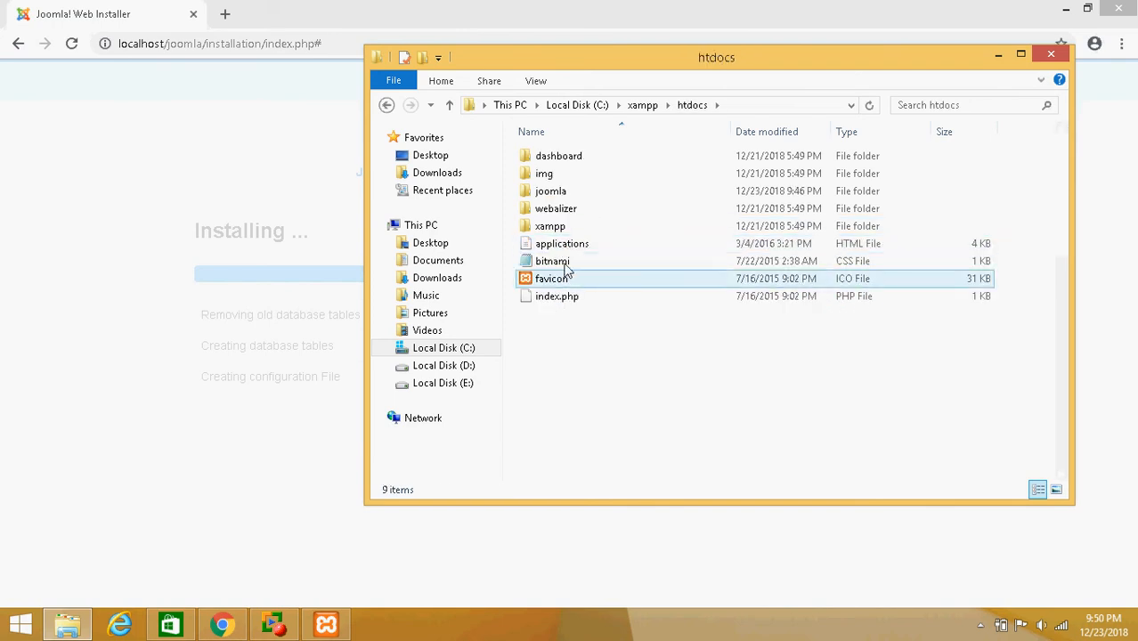
{"action": "double_click", "coordinate": [558, 197]}
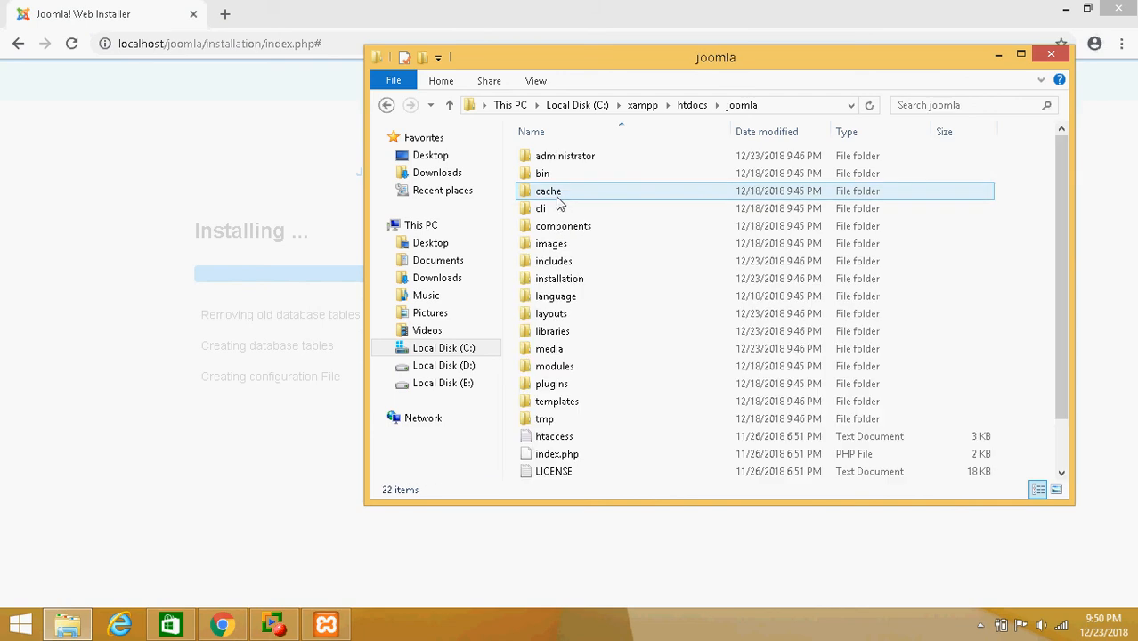
{"action": "left_click", "coordinate": [556, 281]}
{"action": "double_click", "coordinate": [556, 281]}
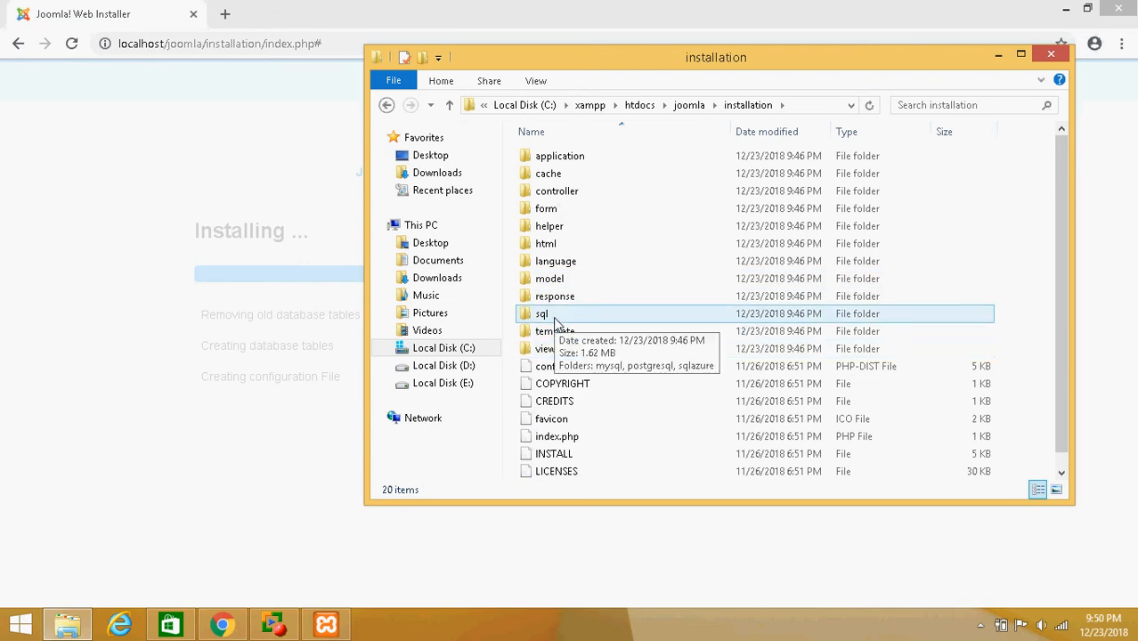
{"action": "double_click", "coordinate": [554, 317]}
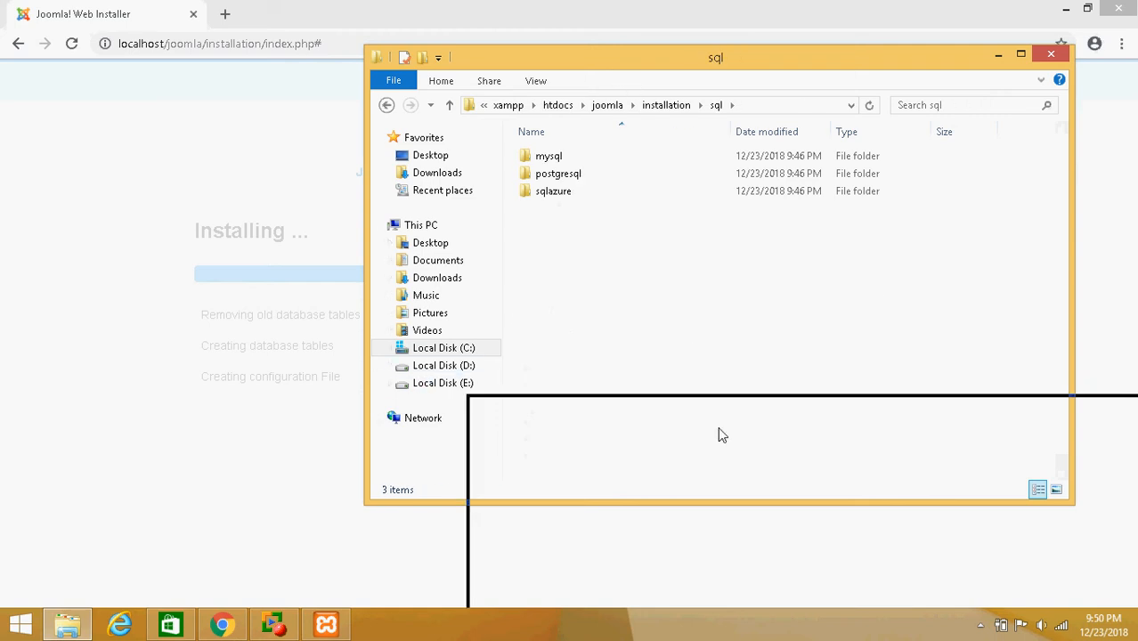
{"action": "left_click_drag", "start_coordinate": [719, 429], "coordinate": [520, 232]}
{"action": "left_click", "coordinate": [478, 98]}
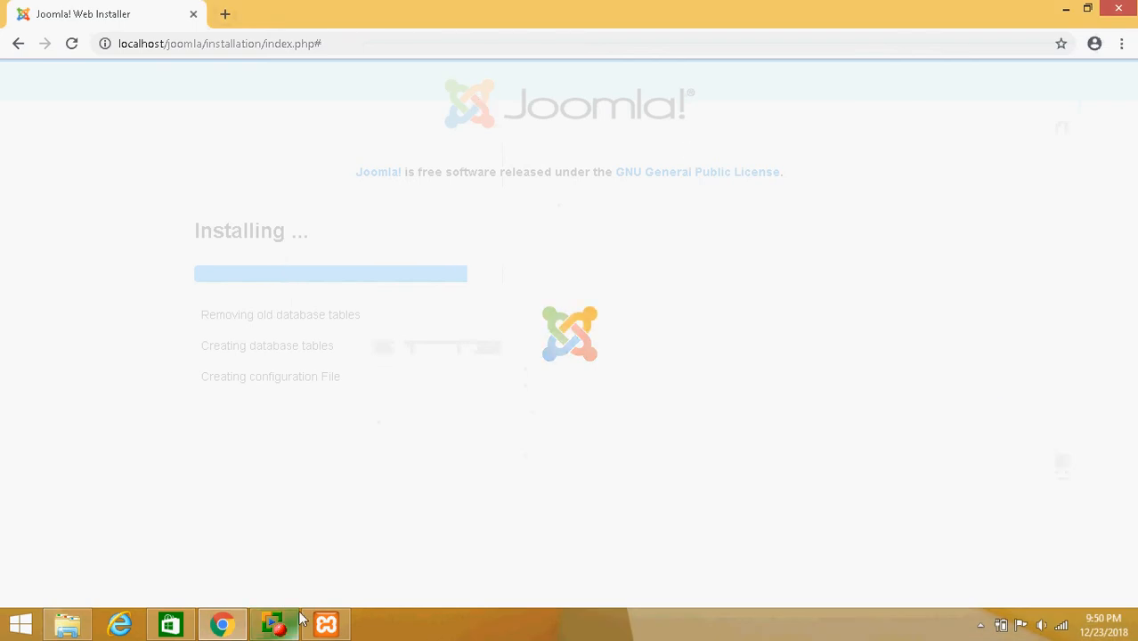
{"action": "left_click", "coordinate": [67, 624]}
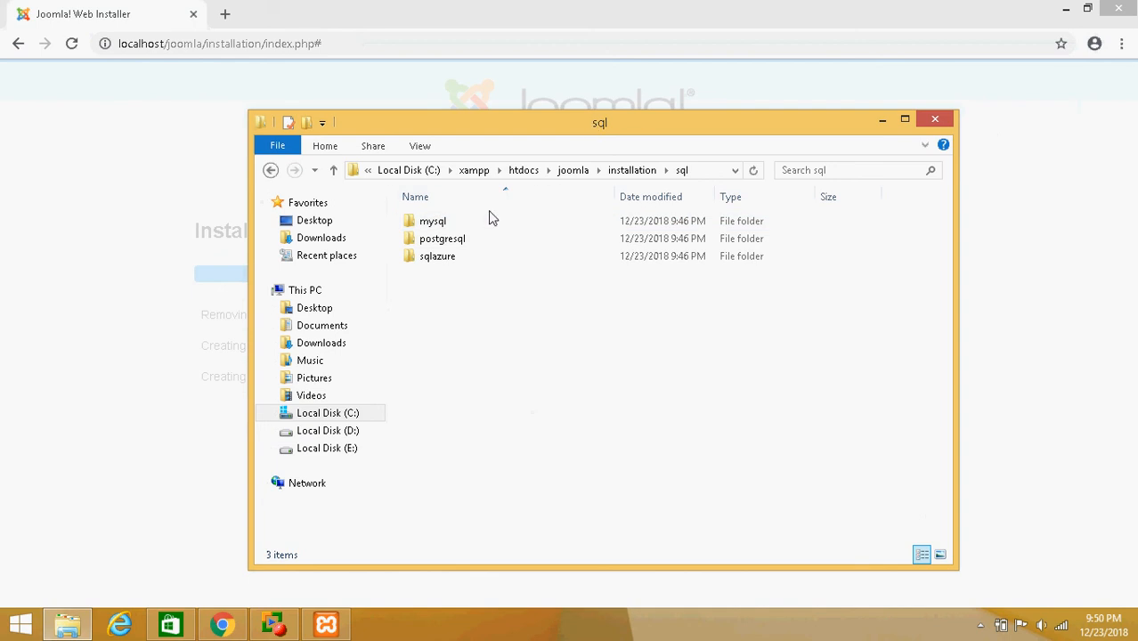
Open the joomla SQL file from the installation's mysql folder in Notepad
{"action": "left_click", "coordinate": [432, 222]}
{"action": "double_click", "coordinate": [432, 223]}
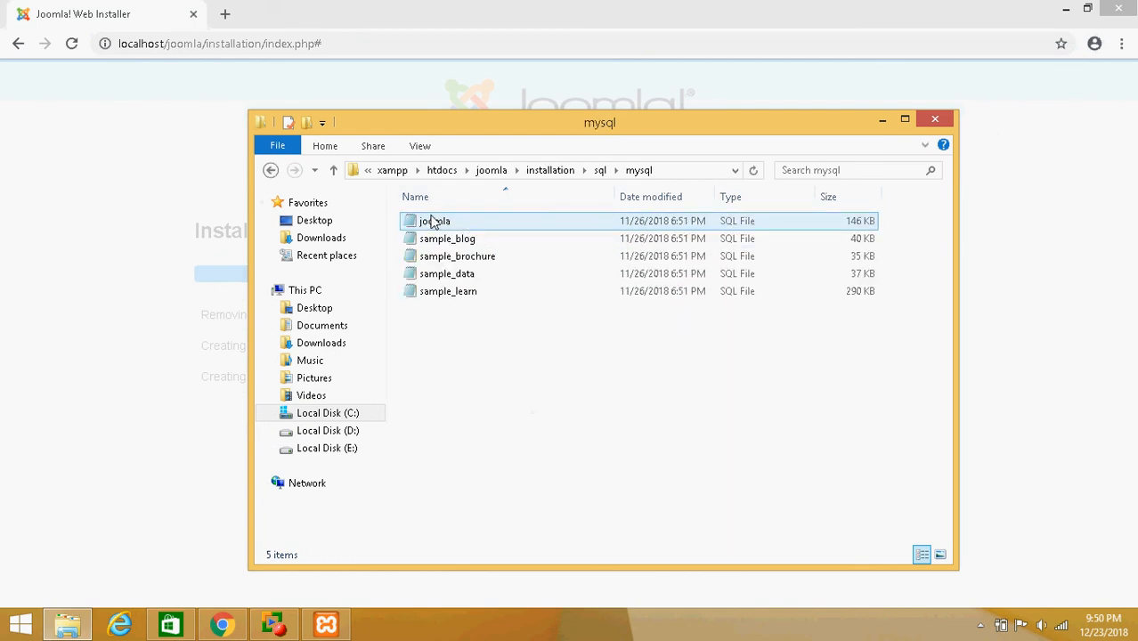
{"action": "double_click", "coordinate": [462, 224]}
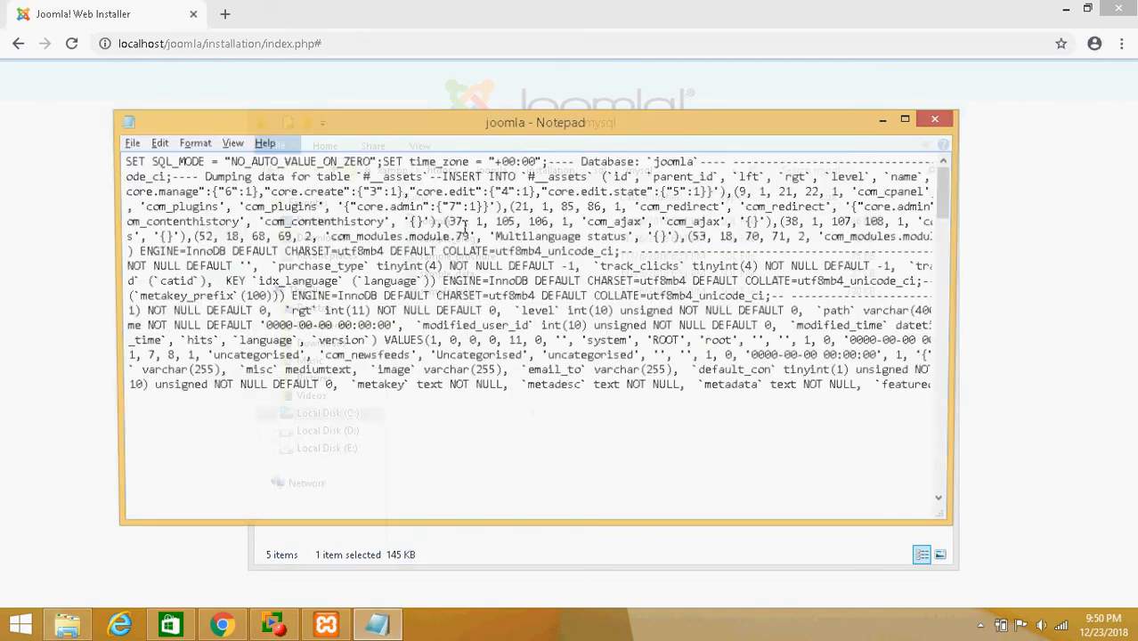
{"action": "scroll", "coordinate": [445, 342], "scroll_direction": "down", "scroll_amount": 10}
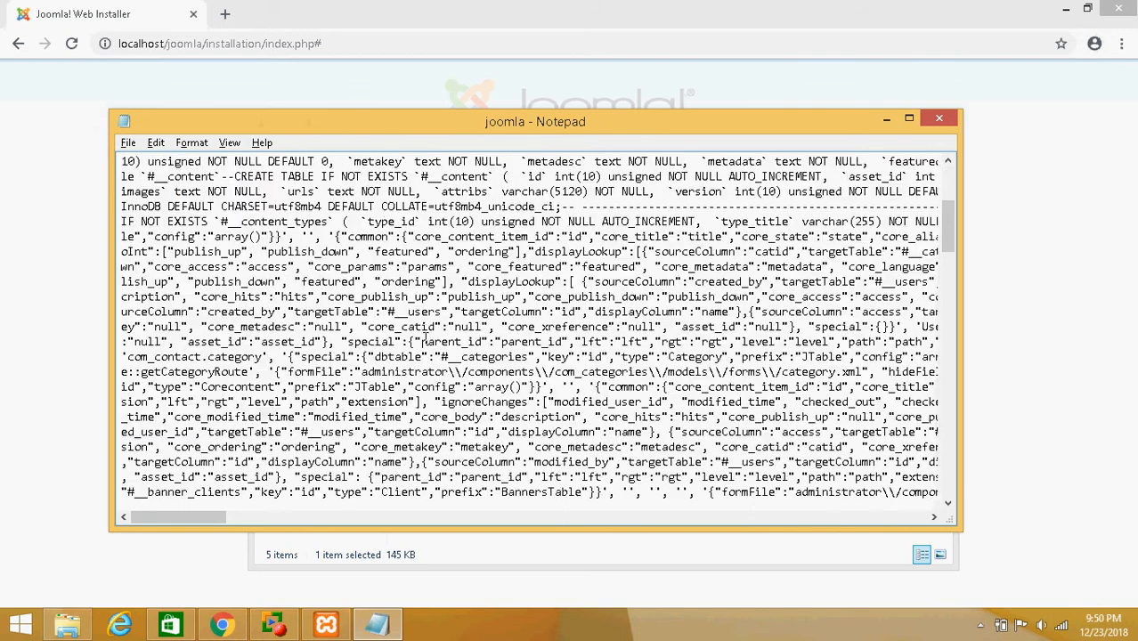
{"action": "scroll", "coordinate": [522, 183], "scroll_direction": "up", "scroll_amount": 10}
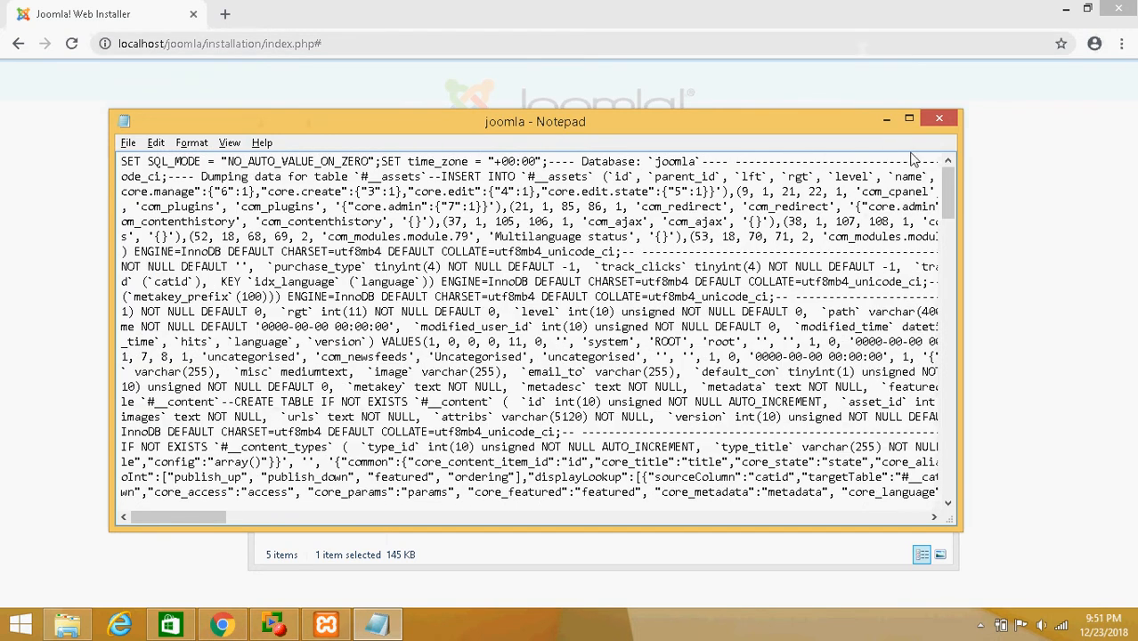
{"action": "left_click", "coordinate": [936, 118]}
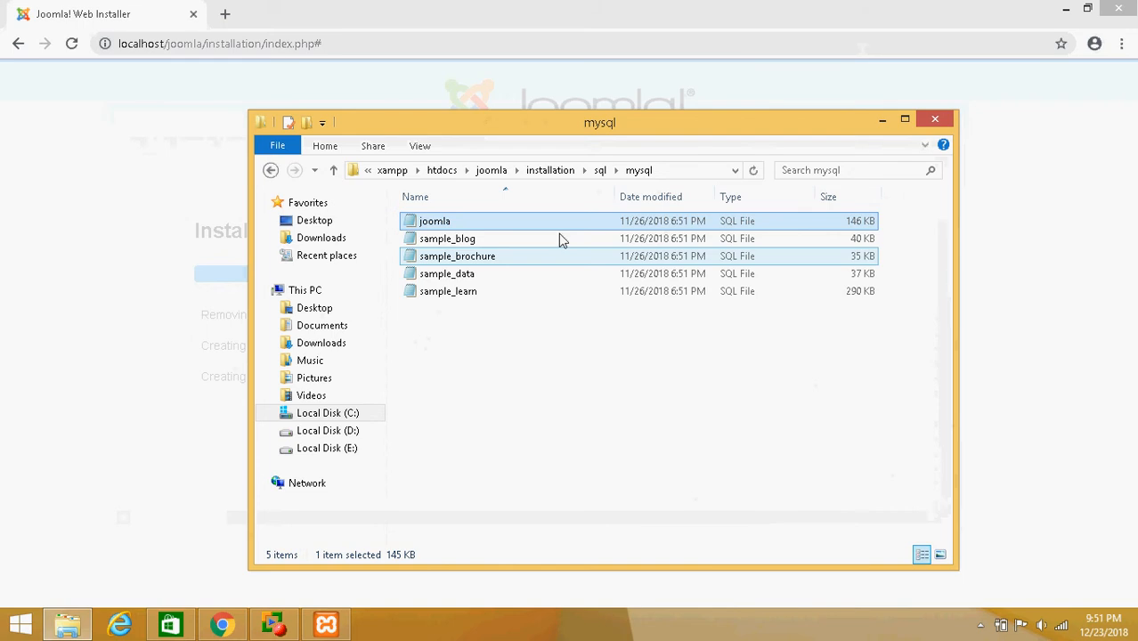
{"action": "double_click", "coordinate": [492, 220]}
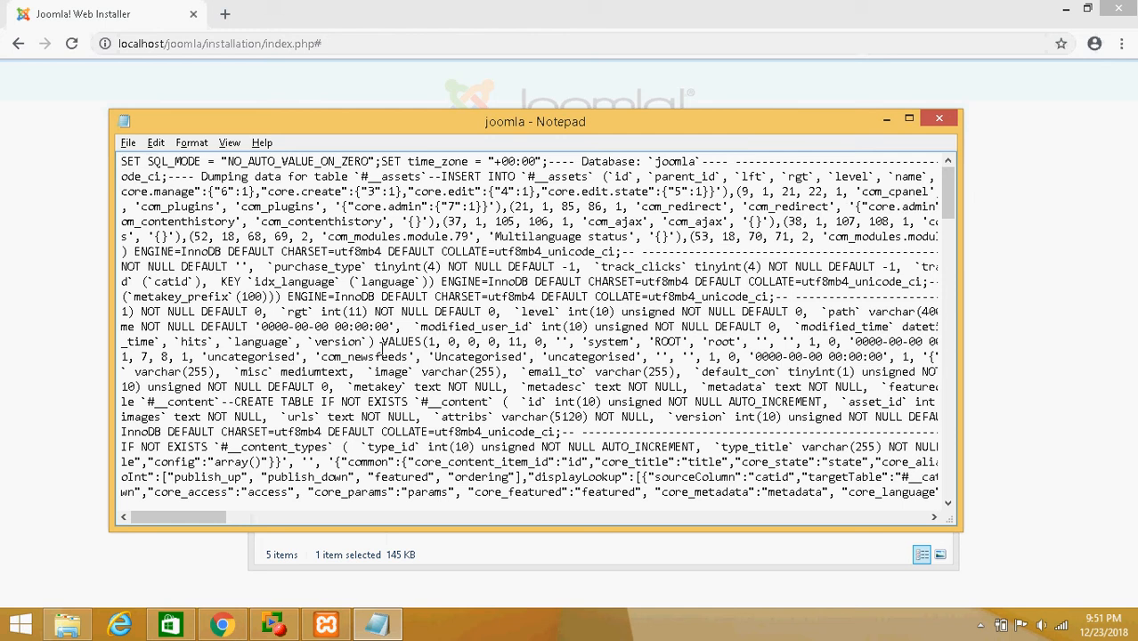
Replace all occurrences of InnoDB with MyISAM throughout the joomla SQL file
{"action": "left_click", "coordinate": [151, 145]}
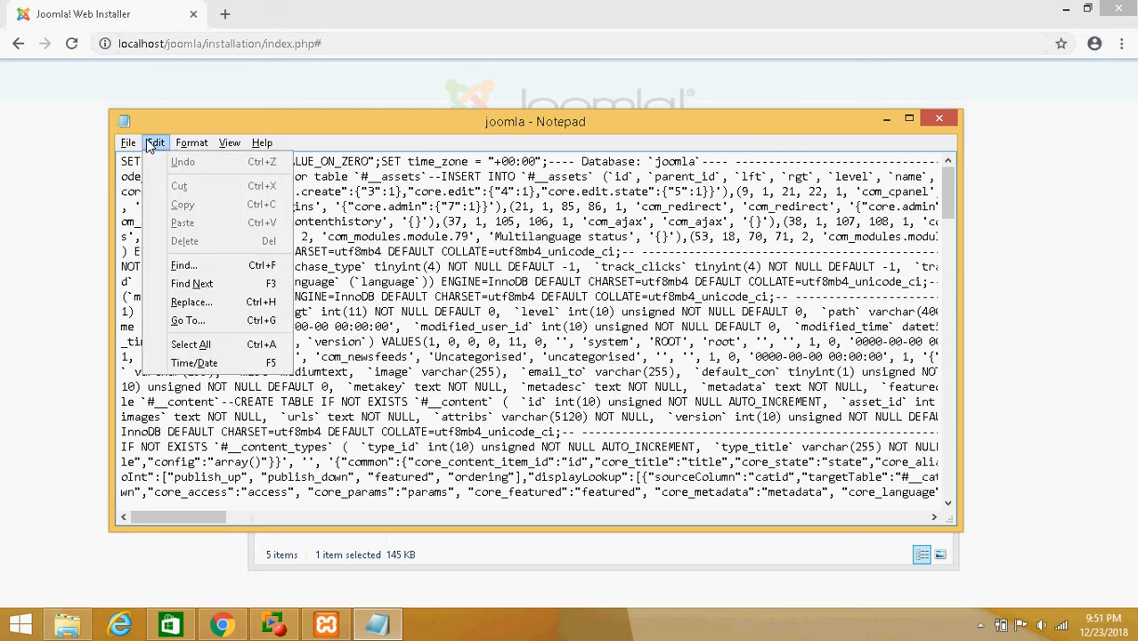
{"action": "left_click", "coordinate": [203, 309]}
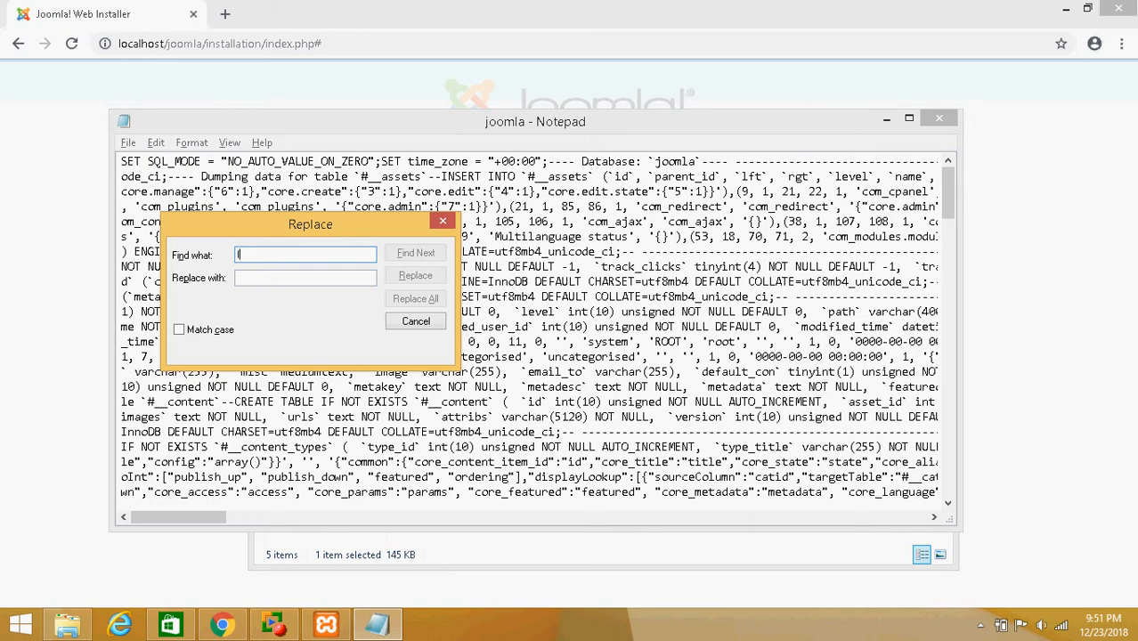
{"action": "type", "text": "Inno"}
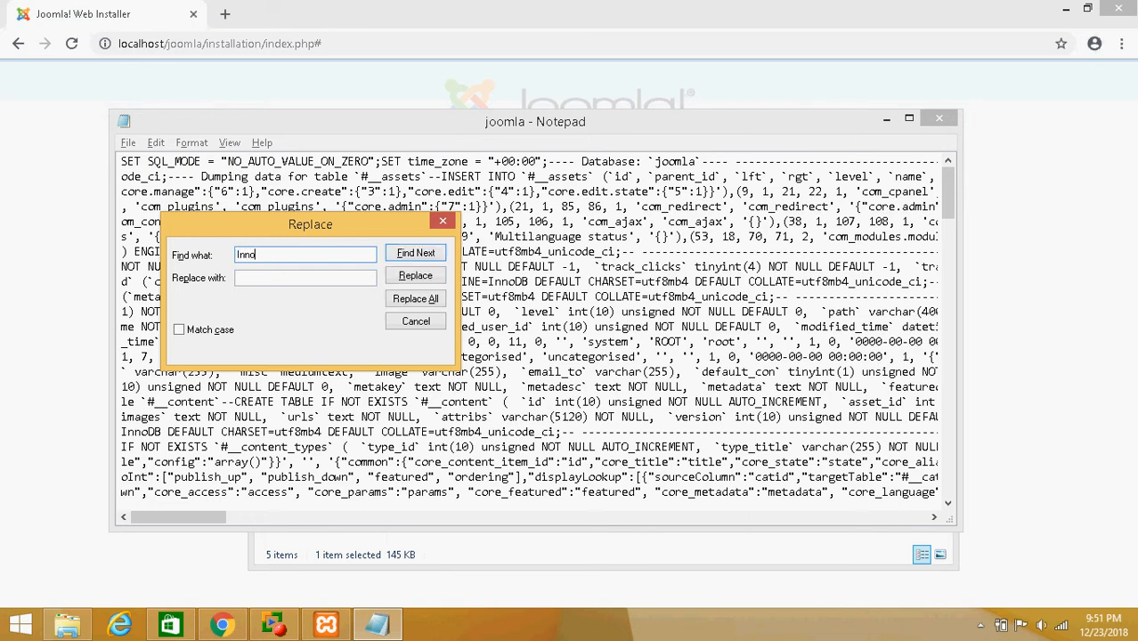
{"action": "type", "text": "DB"}
{"action": "left_click", "coordinate": [284, 280]}
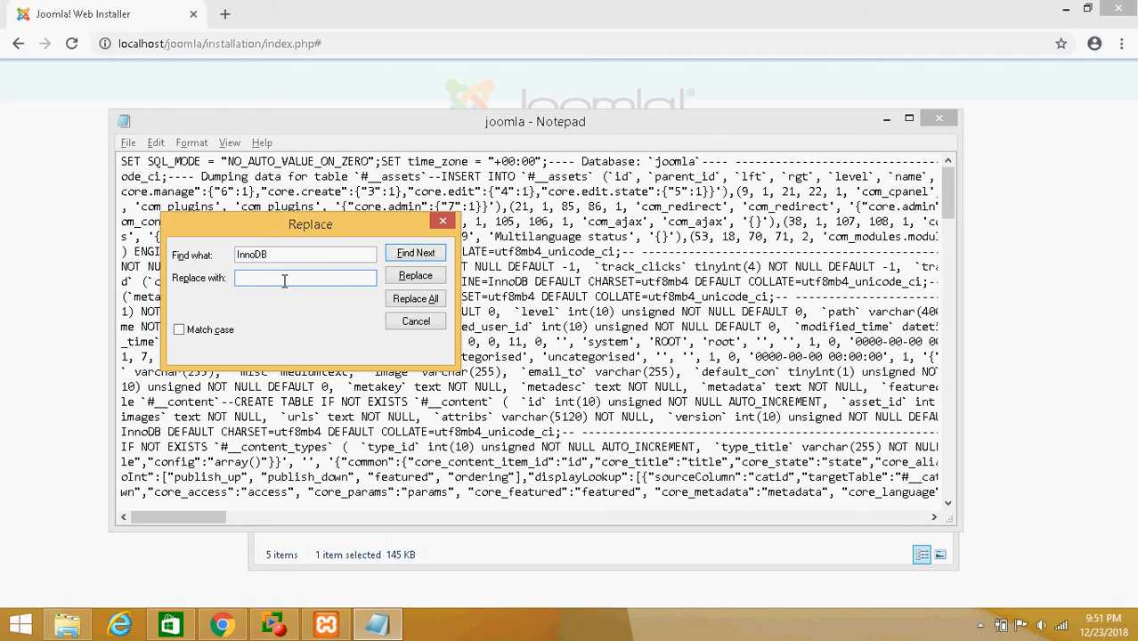
{"action": "type", "text": "MyISAM"}
{"action": "left_click", "coordinate": [432, 302]}
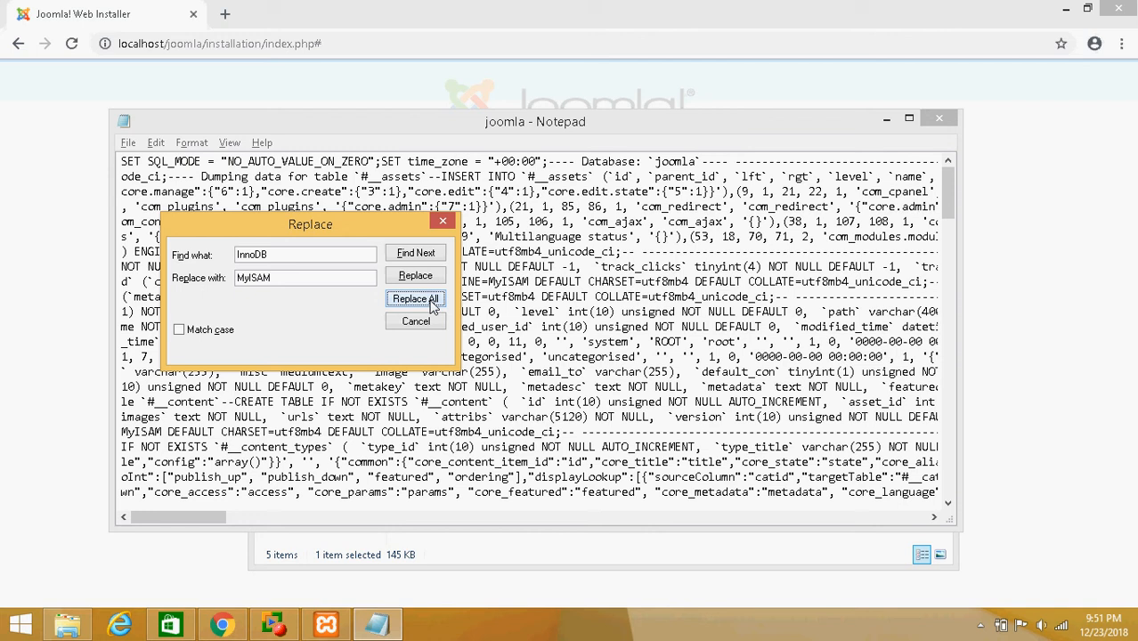
{"action": "left_click", "coordinate": [442, 221]}
{"action": "left_click", "coordinate": [472, 326]}
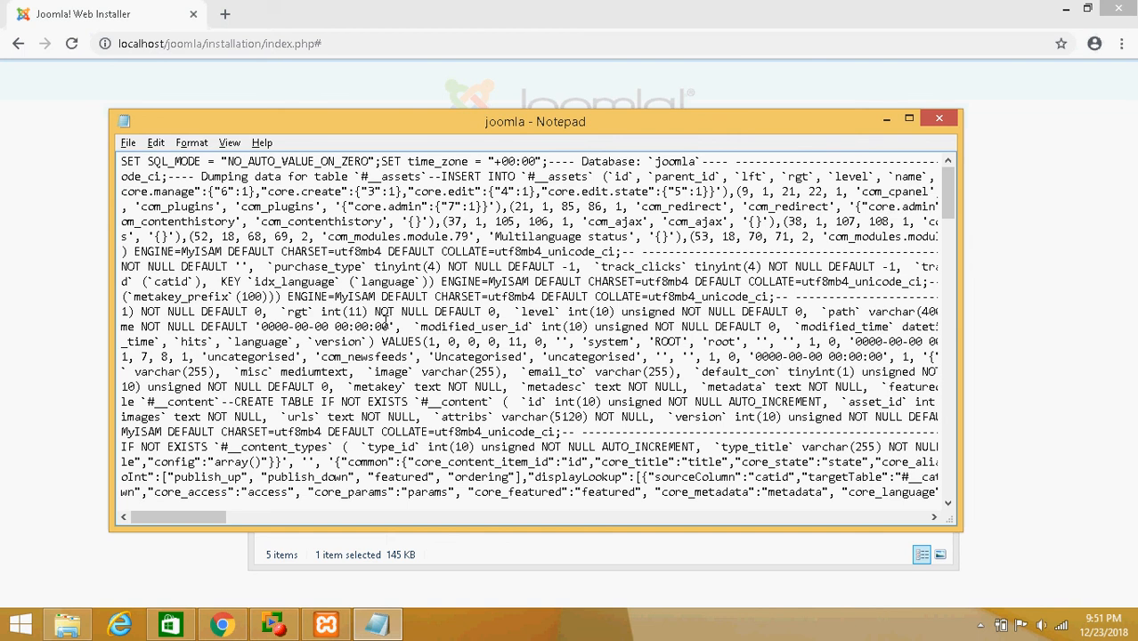
Save the edited joomla SQL file and close Notepad
{"action": "scroll", "coordinate": [385, 326], "scroll_direction": "down", "scroll_amount": 4}
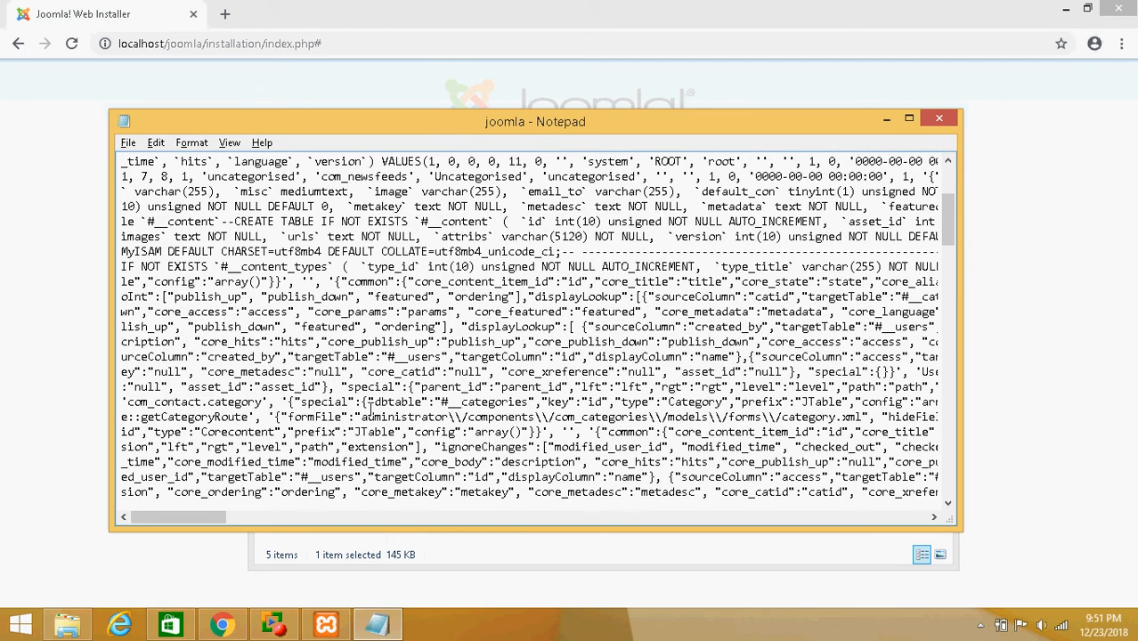
{"action": "scroll", "coordinate": [382, 439], "scroll_direction": "down", "scroll_amount": 12}
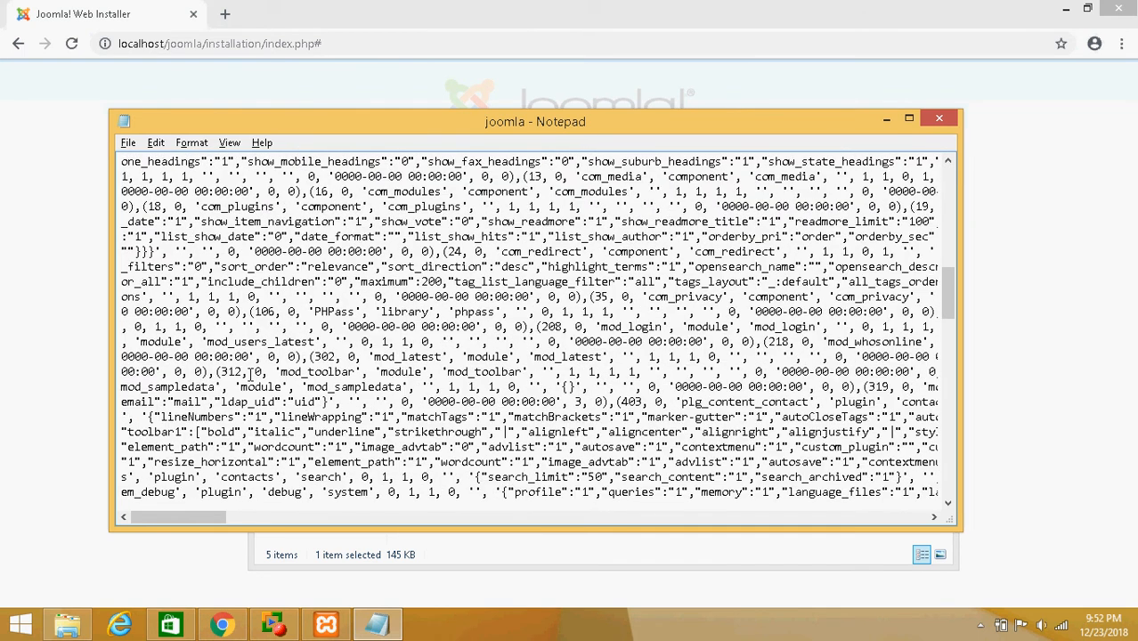
{"action": "scroll", "coordinate": [250, 374], "scroll_direction": "down", "scroll_amount": 4}
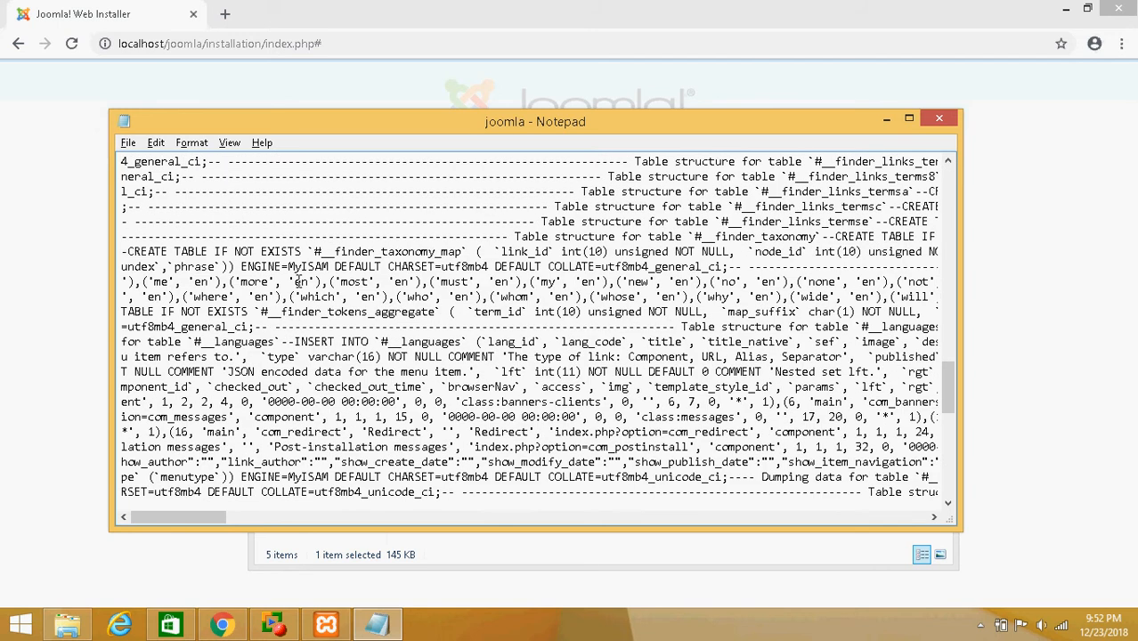
{"action": "scroll", "coordinate": [338, 312], "scroll_direction": "down", "scroll_amount": 4}
{"action": "scroll", "coordinate": [400, 409], "scroll_direction": "down", "scroll_amount": 8}
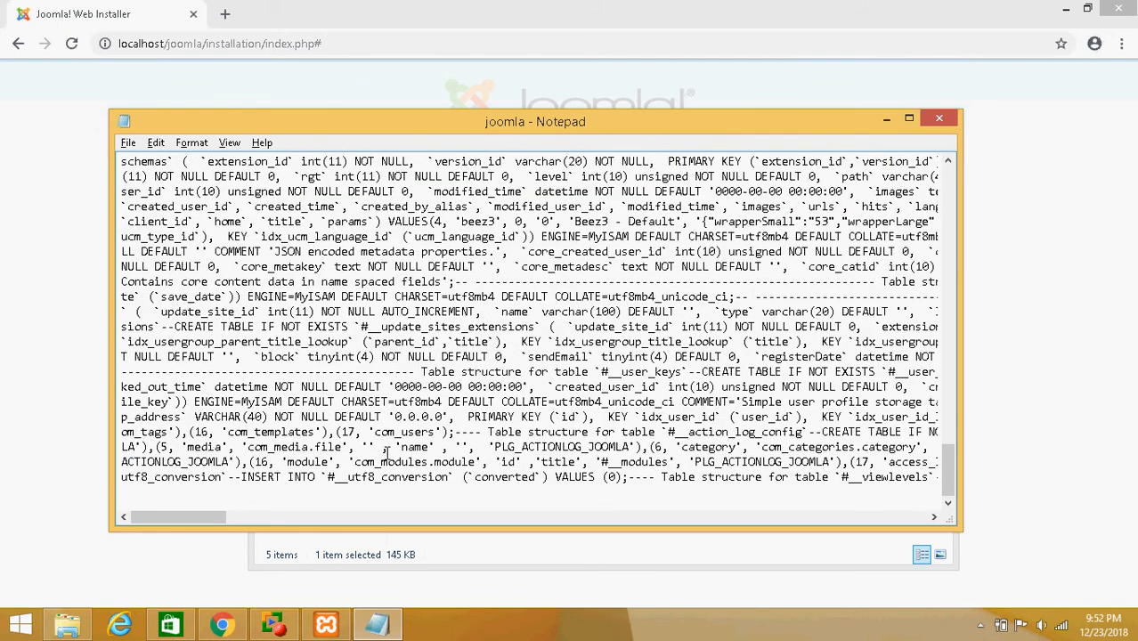
{"action": "left_click", "coordinate": [128, 144]}
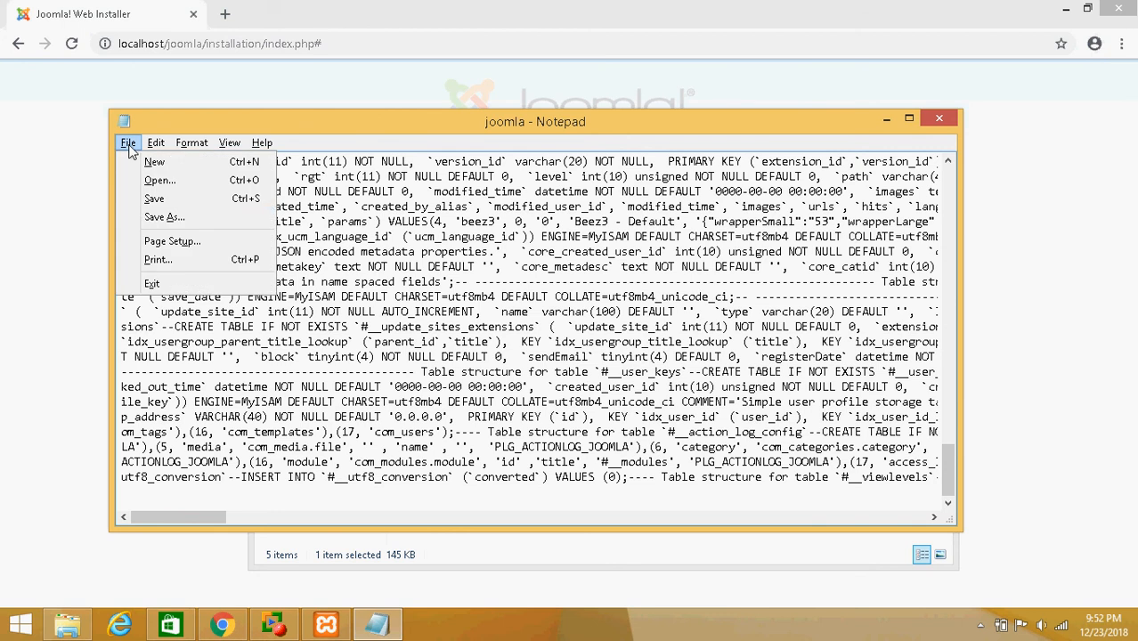
{"action": "left_click", "coordinate": [151, 199]}
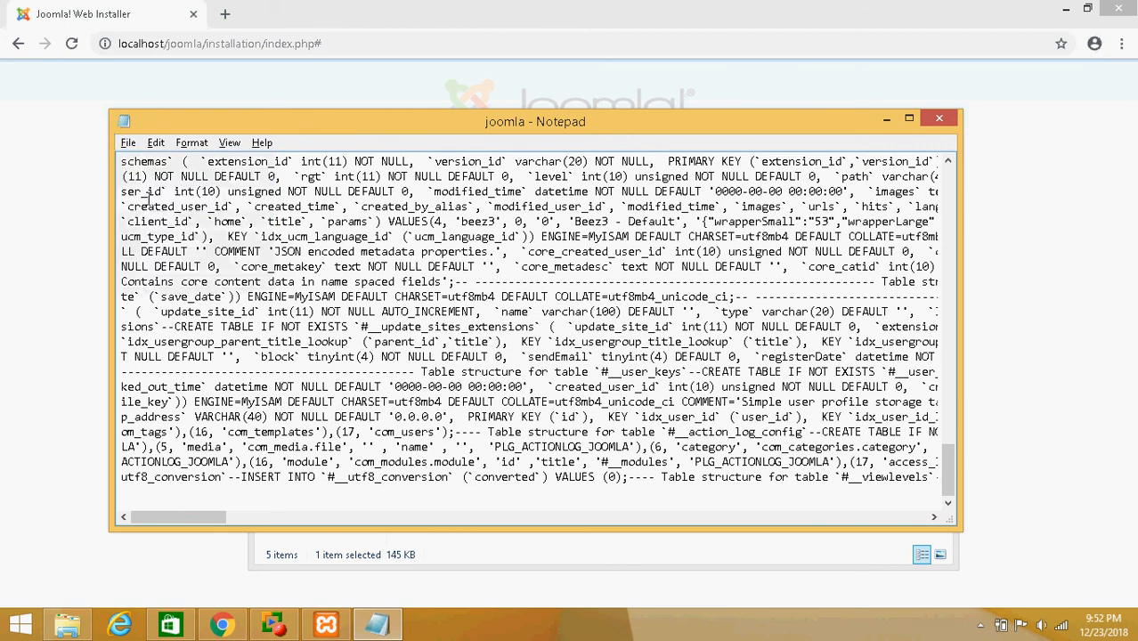
{"action": "left_click", "coordinate": [940, 119]}
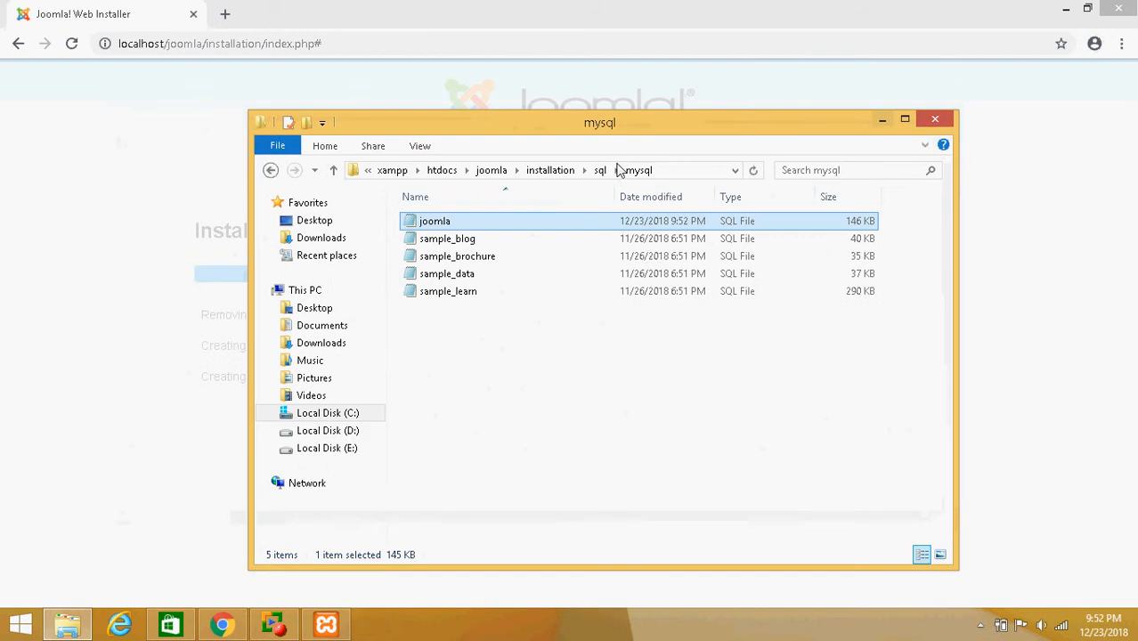
Close the file window and reload the Joomla web installer at localhost/joomla/ to restart setup
{"action": "left_click", "coordinate": [935, 119]}
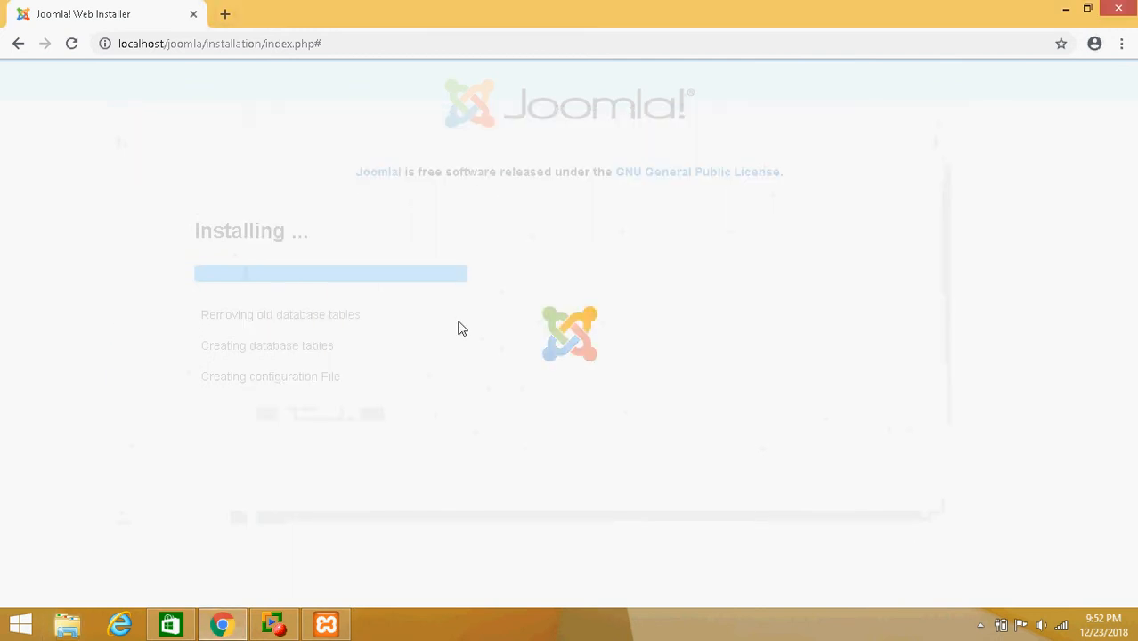
{"action": "left_click", "coordinate": [262, 45]}
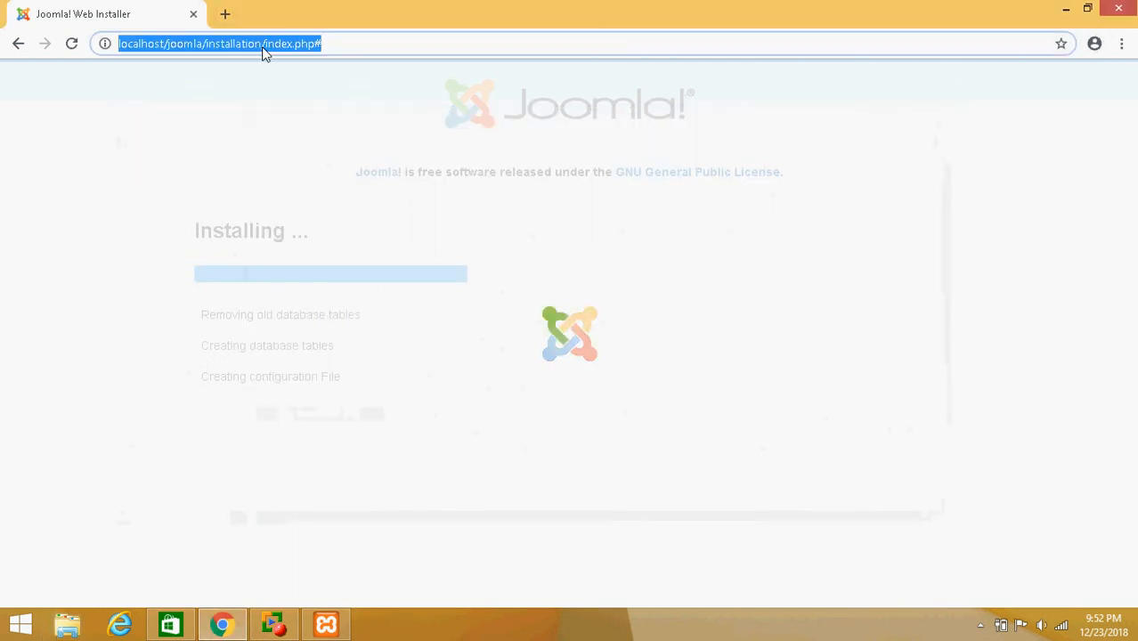
{"action": "left_click", "coordinate": [211, 52]}
{"action": "left_click_drag", "start_coordinate": [206, 46], "coordinate": [346, 49]}
{"action": "key", "text": "BackSpace"}
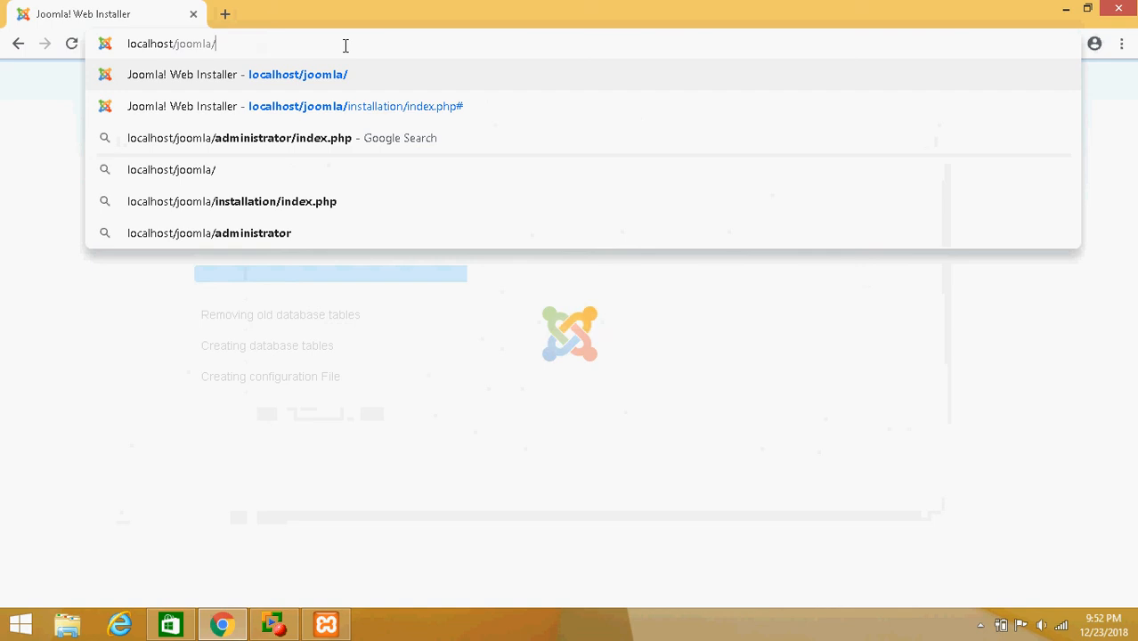
{"action": "left_click", "coordinate": [313, 508]}
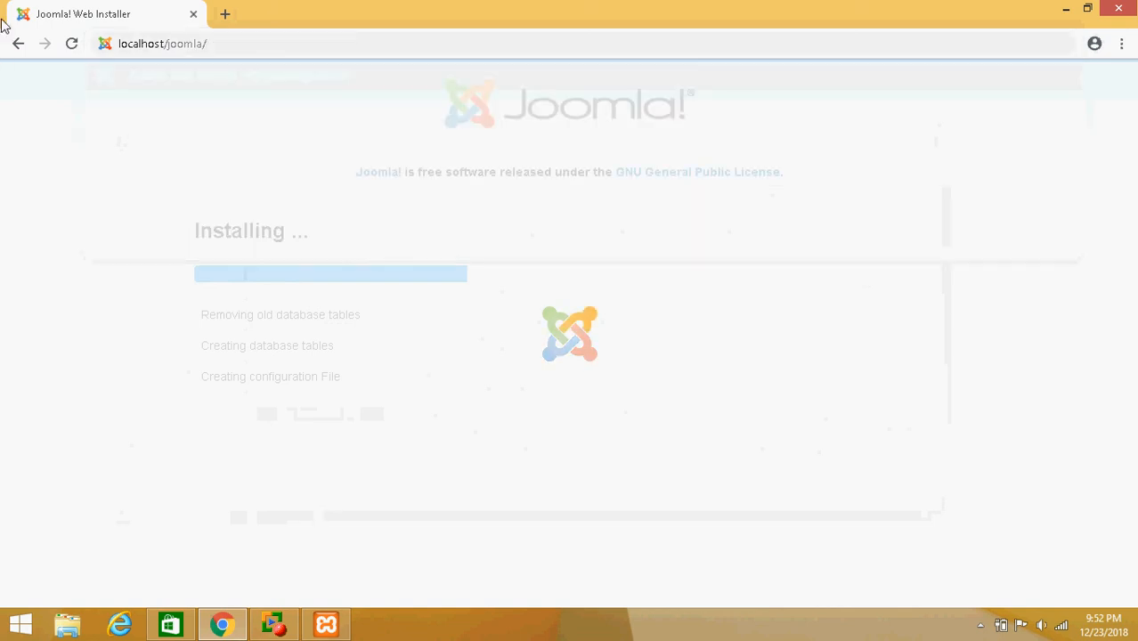
{"action": "left_click", "coordinate": [17, 43]}
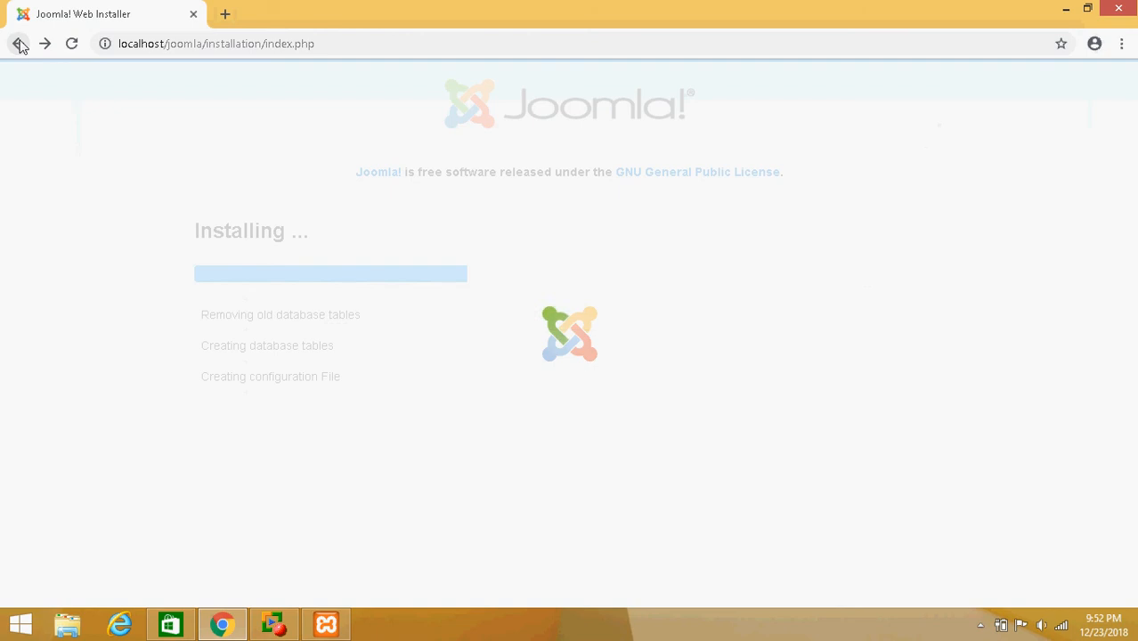
{"action": "left_click", "coordinate": [18, 43]}
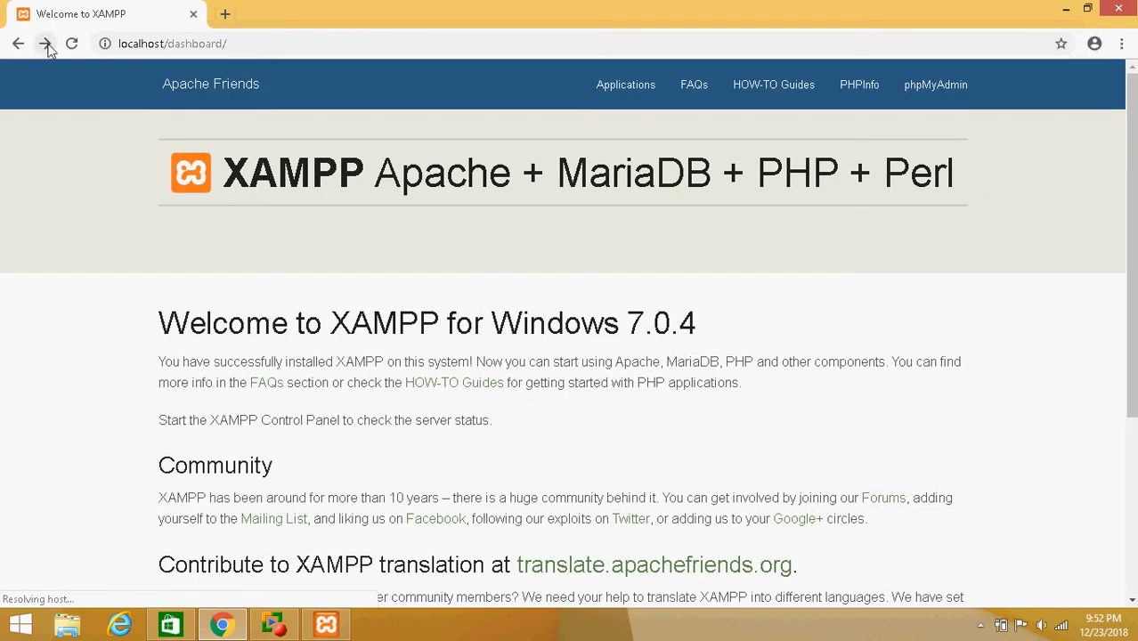
{"action": "left_click", "coordinate": [45, 43]}
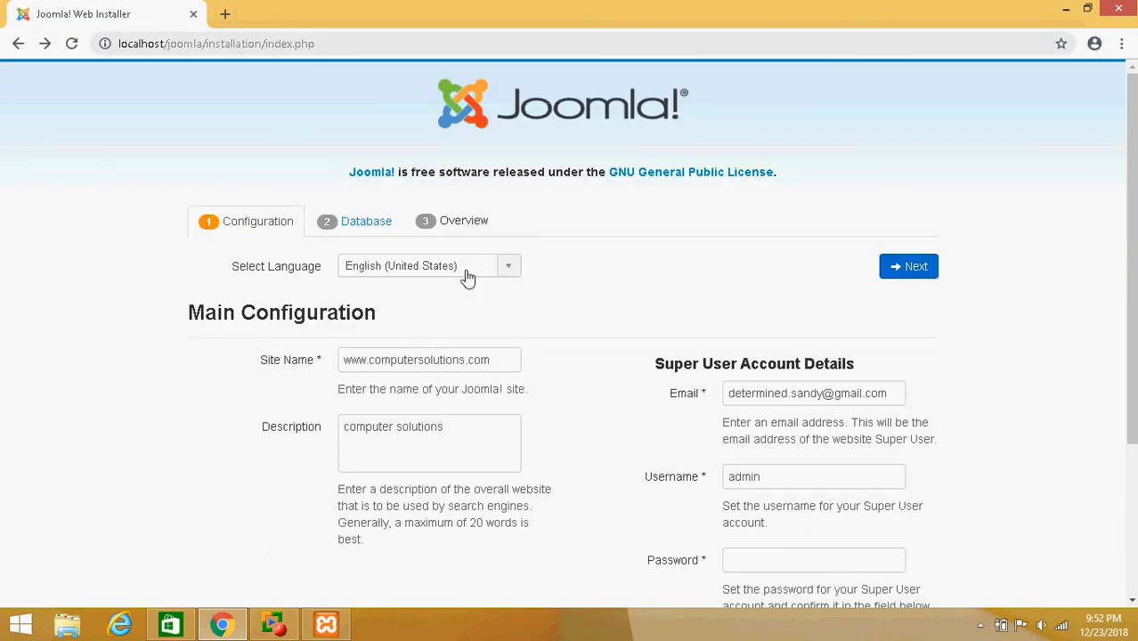
Enter the Super User password and its confirmation, then continue to the database step
{"action": "scroll", "coordinate": [462, 347], "scroll_direction": "down", "scroll_amount": 2}
{"action": "scroll", "coordinate": [462, 347], "scroll_direction": "down", "scroll_amount": 1}
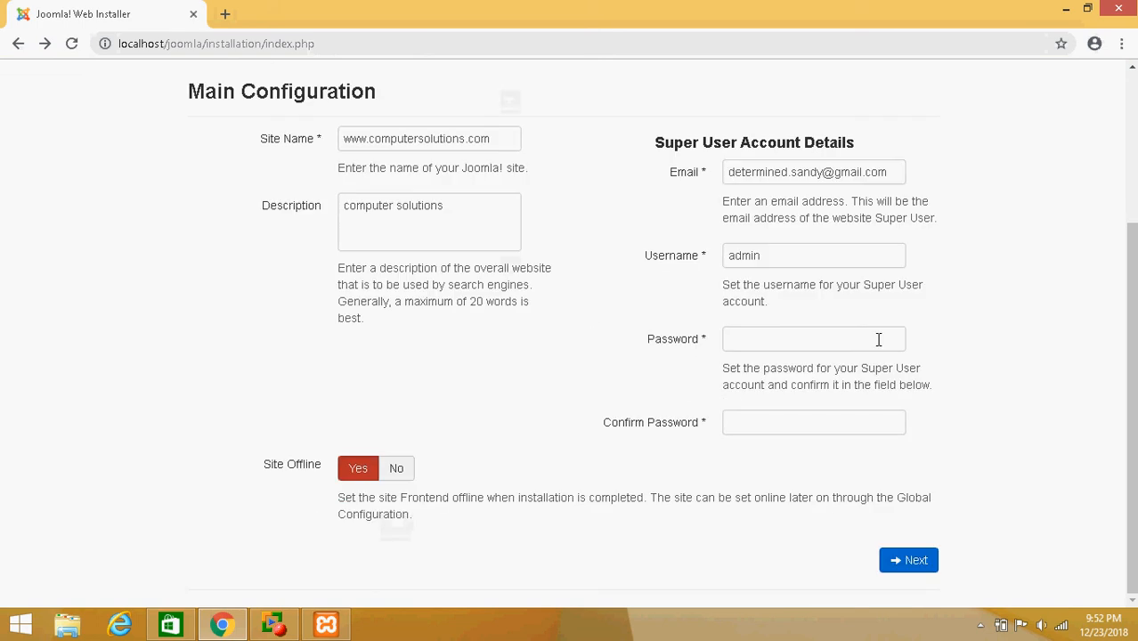
{"action": "left_click", "coordinate": [870, 337]}
{"action": "type", "text": "admin"}
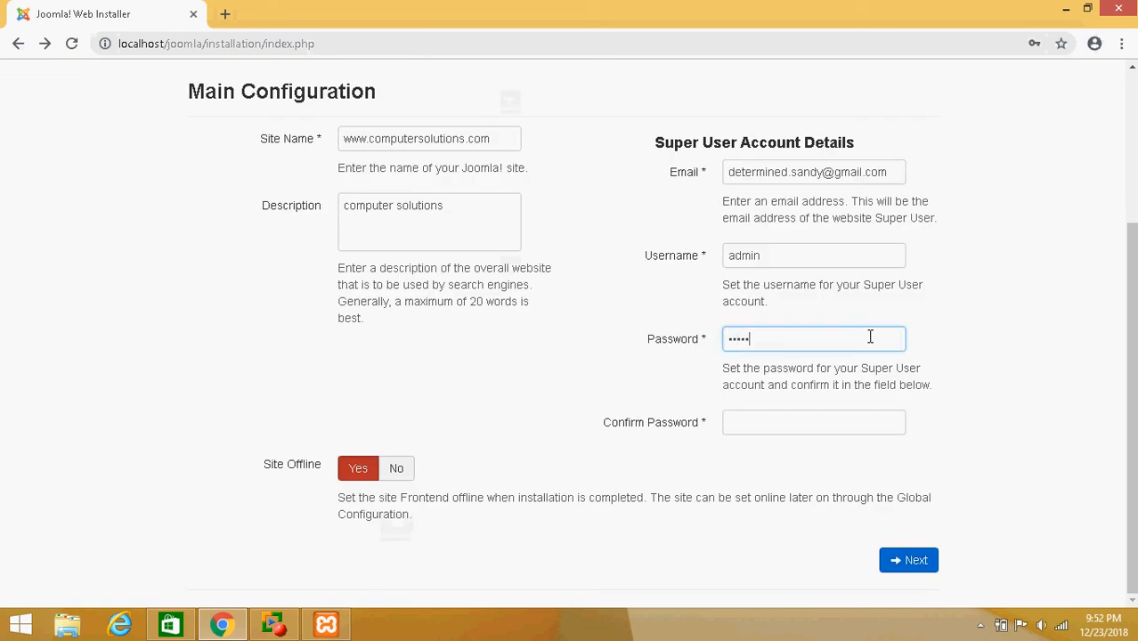
{"action": "key", "text": "Tab"}
{"action": "type", "text": "admin"}
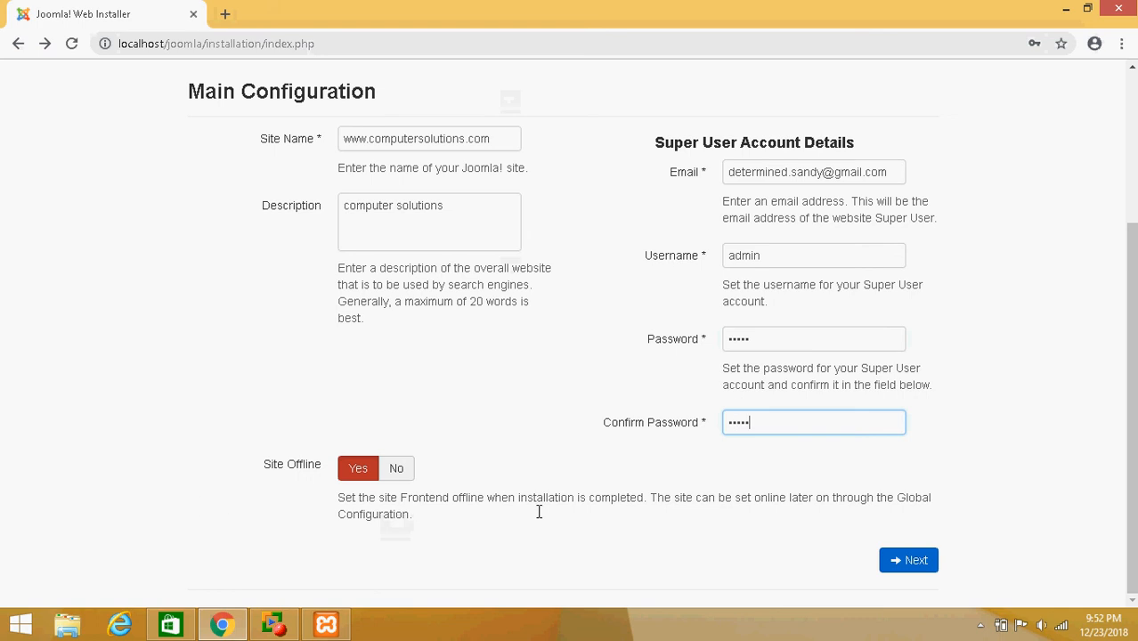
{"action": "left_click", "coordinate": [896, 555]}
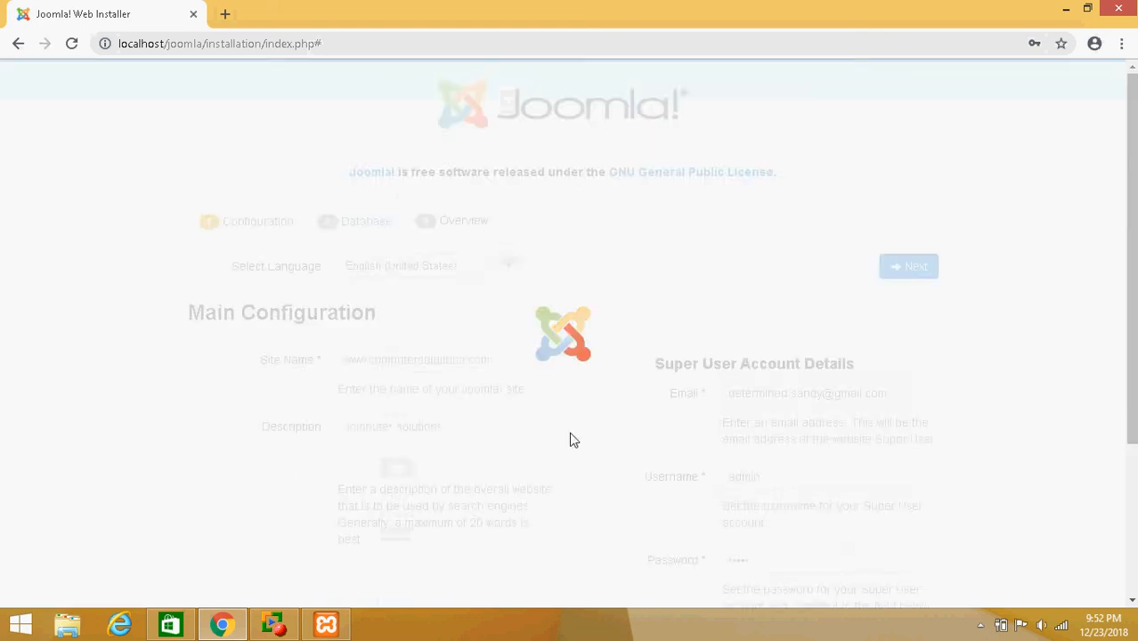
Keep the database settings (MySQLi, localhost, root, joomla, prefix axpyw_) and continue to the overview step
{"action": "scroll", "coordinate": [374, 490], "scroll_direction": "down", "scroll_amount": 2}
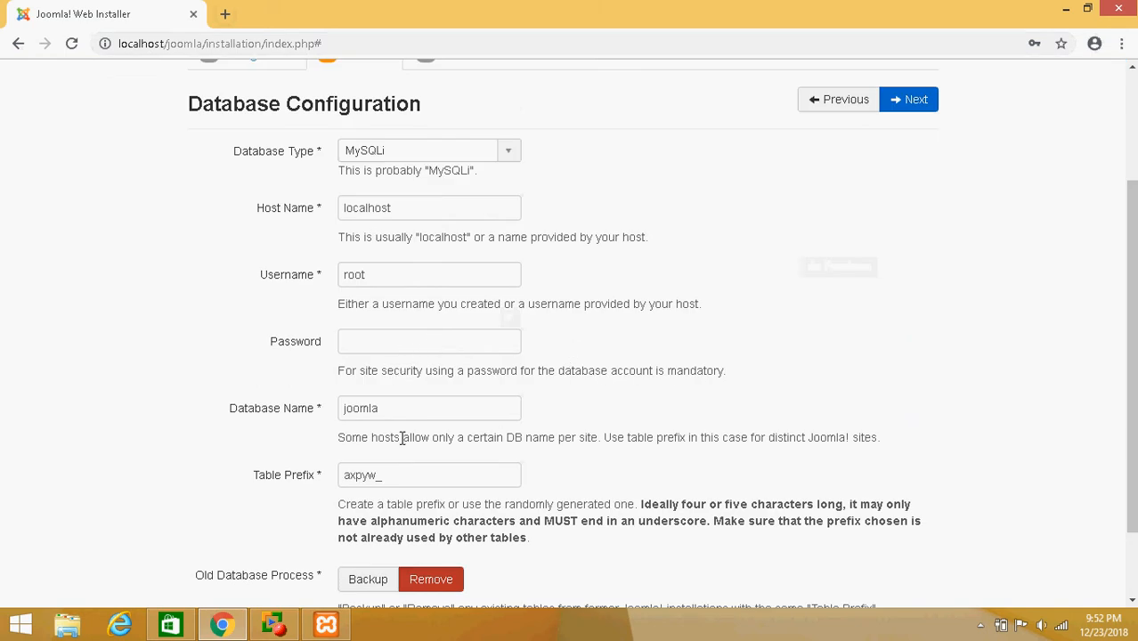
{"action": "scroll", "coordinate": [421, 470], "scroll_direction": "down", "scroll_amount": 1}
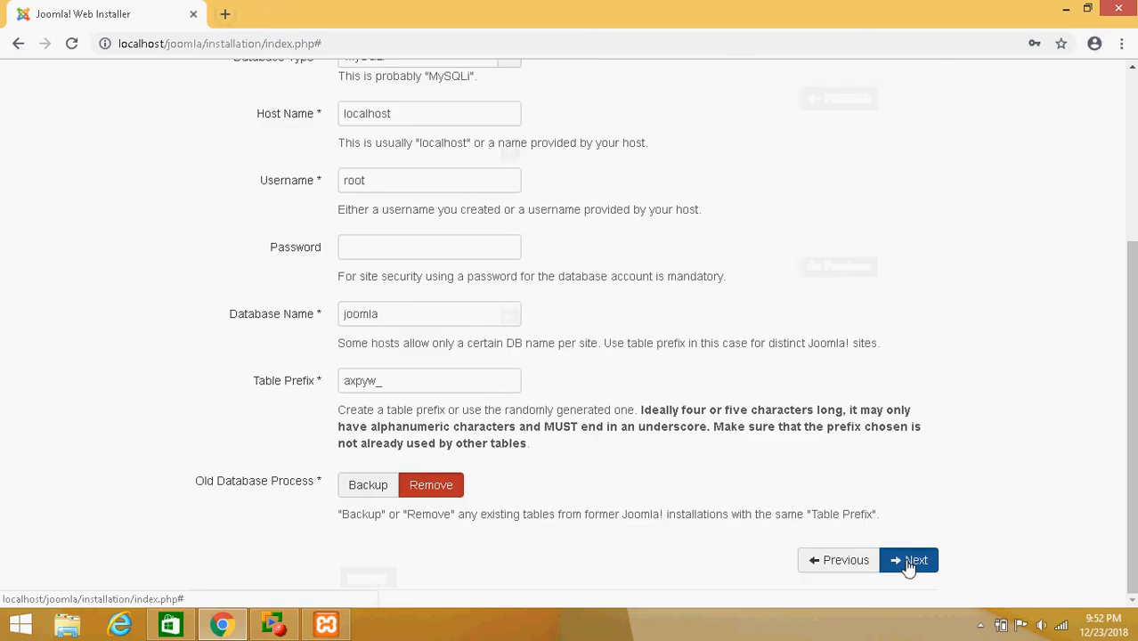
{"action": "left_click", "coordinate": [905, 559]}
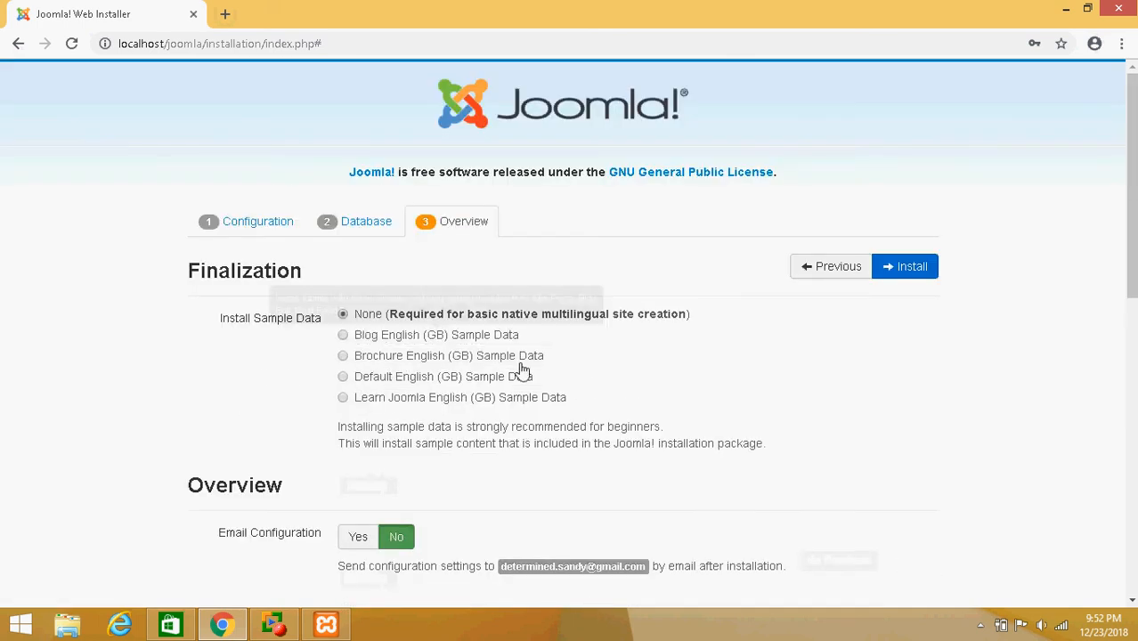
Review the installation overview with no sample data selected and start the Joomla installation
{"action": "scroll", "coordinate": [419, 543], "scroll_direction": "down", "scroll_amount": 2}
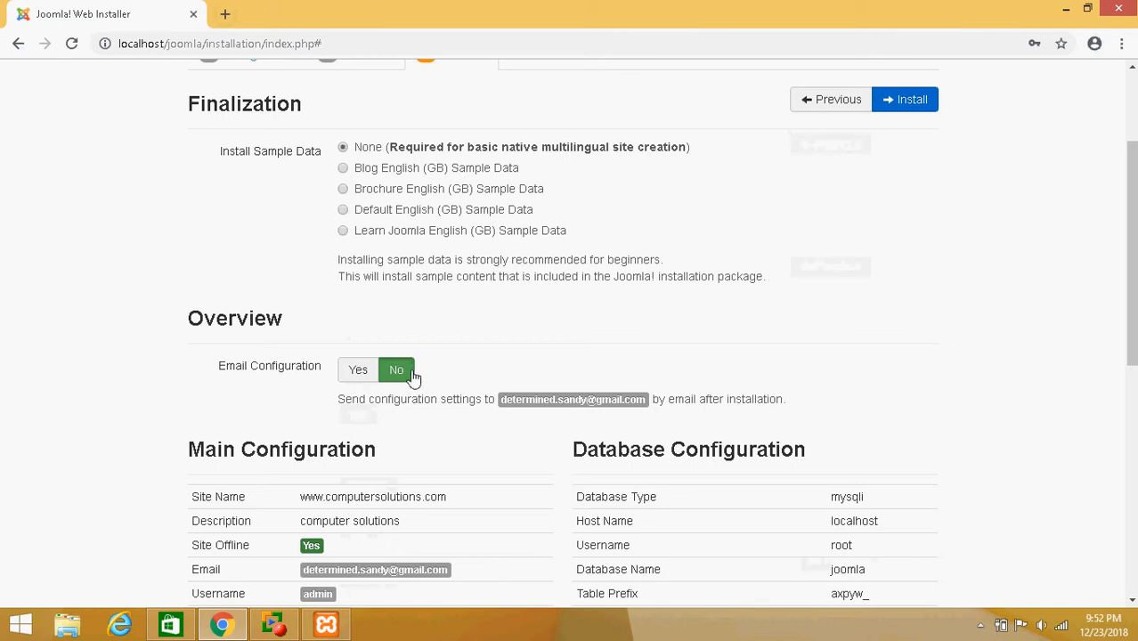
{"action": "scroll", "coordinate": [504, 392], "scroll_direction": "down", "scroll_amount": 5}
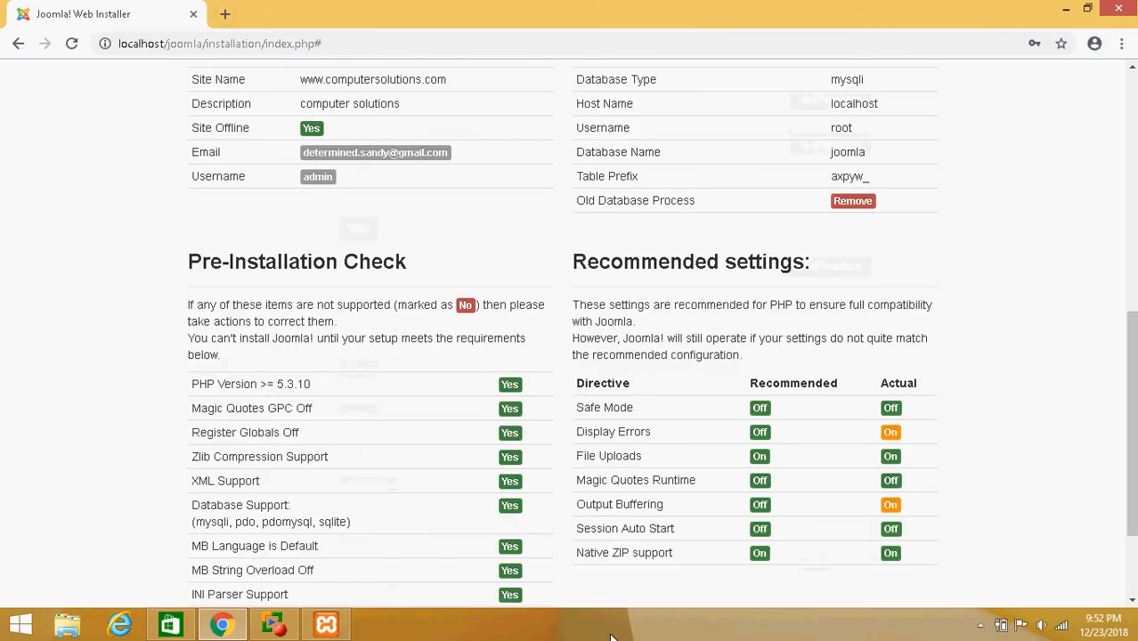
{"action": "scroll", "coordinate": [654, 503], "scroll_direction": "down", "scroll_amount": 1}
{"action": "scroll", "coordinate": [660, 499], "scroll_direction": "down", "scroll_amount": 1}
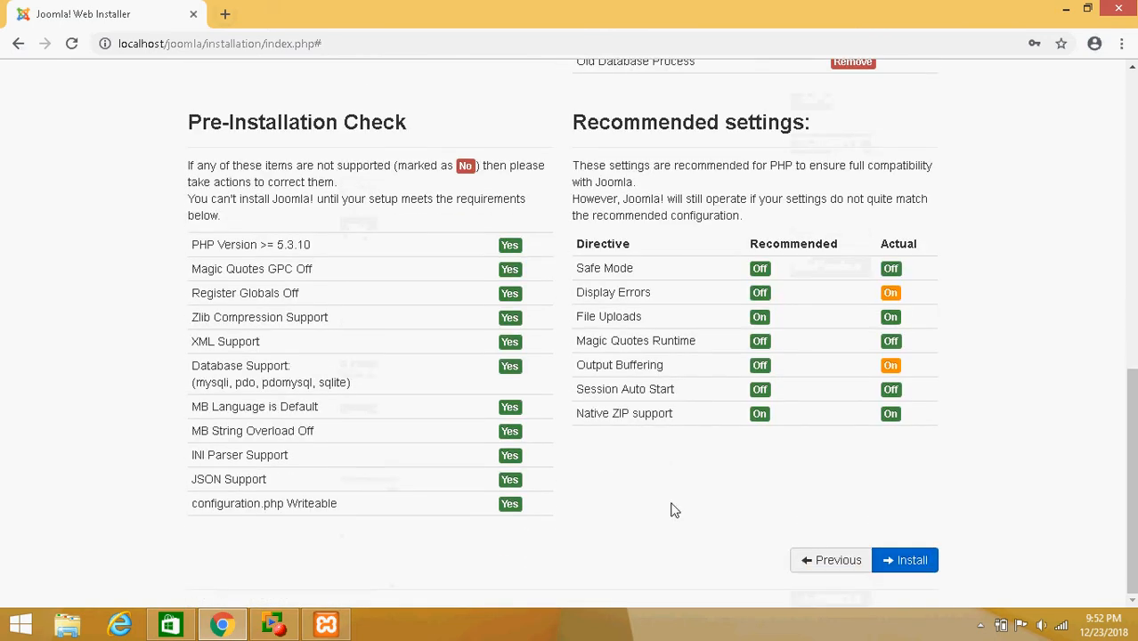
{"action": "left_click", "coordinate": [922, 565]}
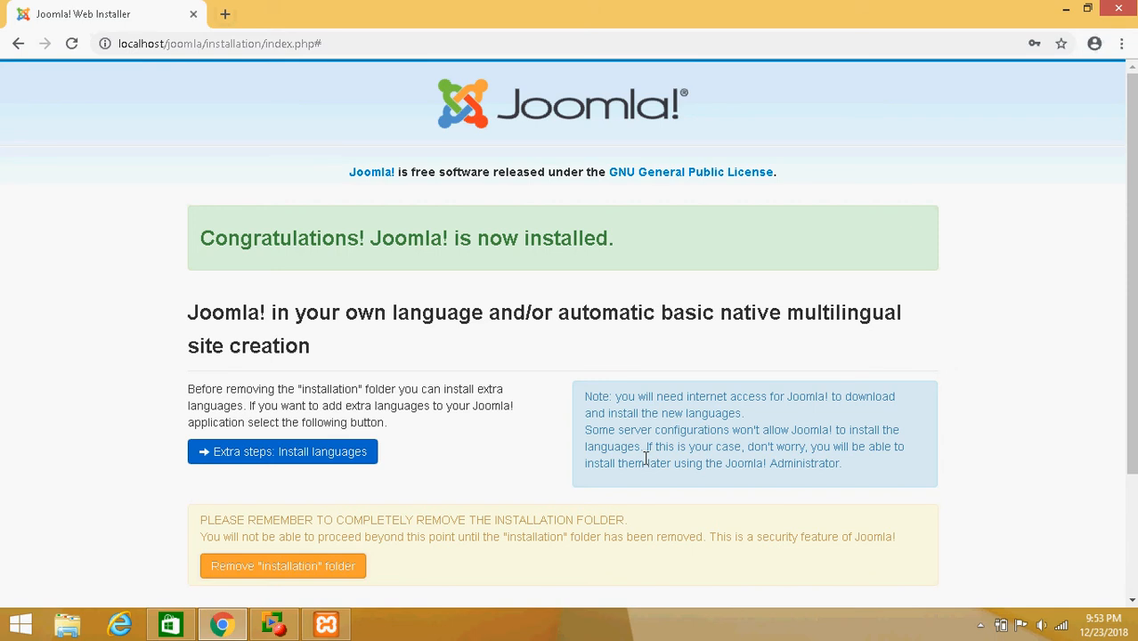
Remove the installation folder from the finished installer page
{"action": "scroll", "coordinate": [645, 459], "scroll_direction": "down", "scroll_amount": 2}
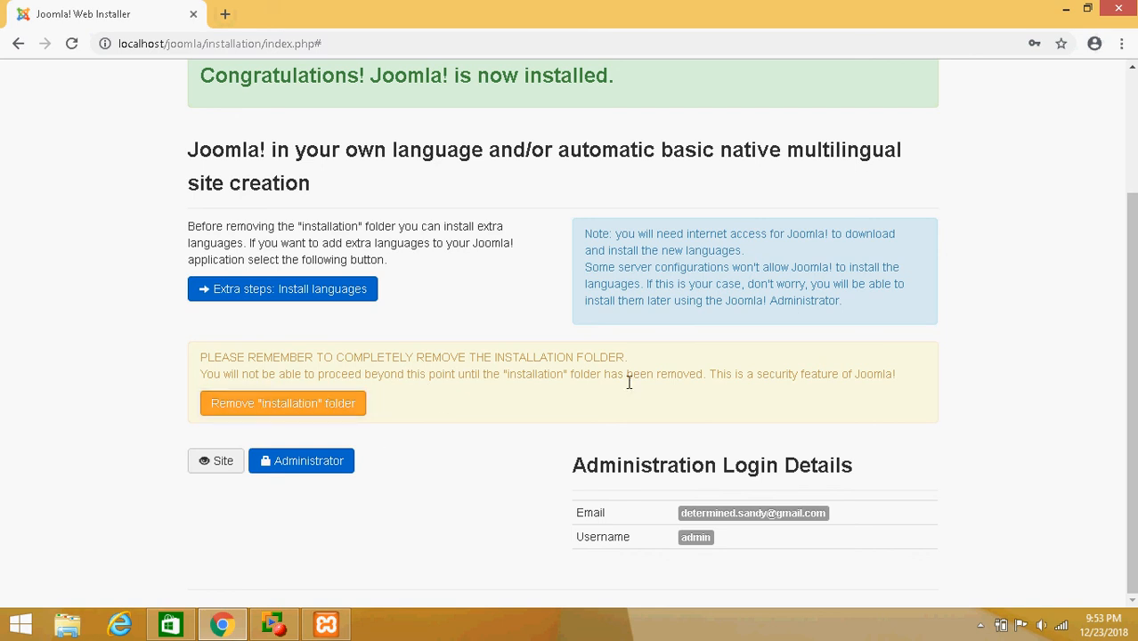
{"action": "left_click", "coordinate": [344, 411]}
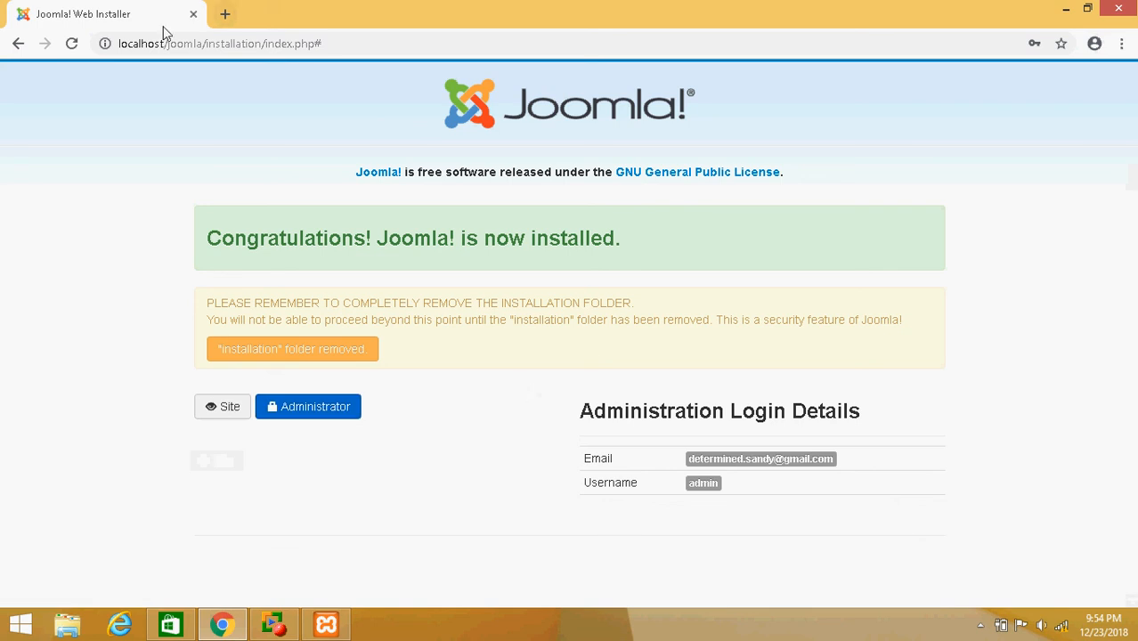
Open a new browser tab and load the site at localhost/joomla
{"action": "left_click", "coordinate": [224, 18]}
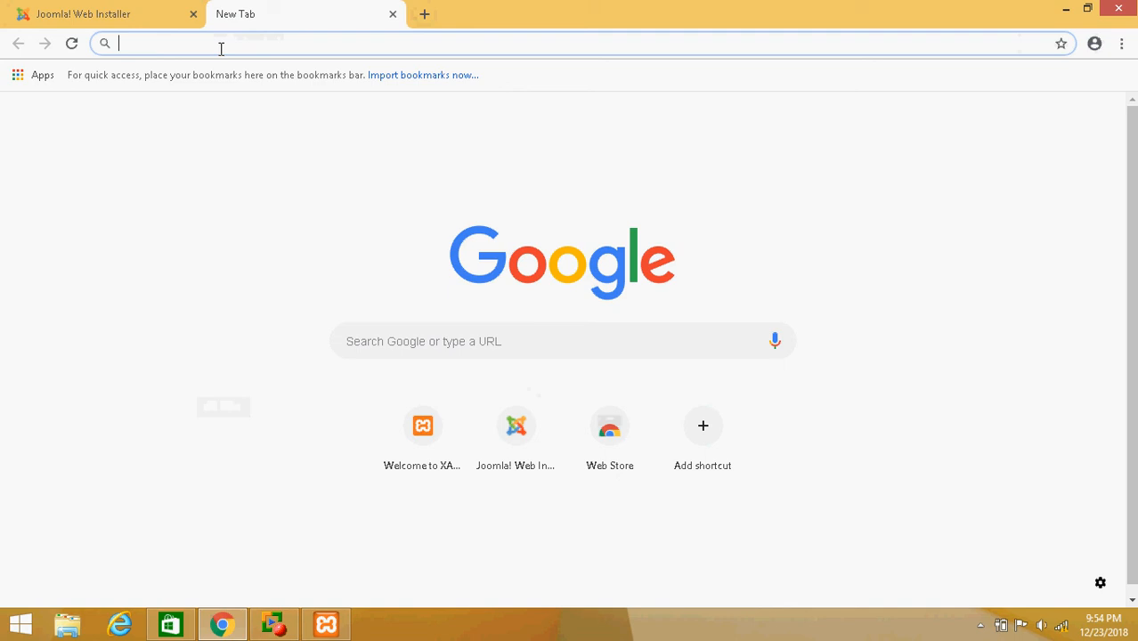
{"action": "type", "text": "locl"}
{"action": "key", "text": "BackSpace"}
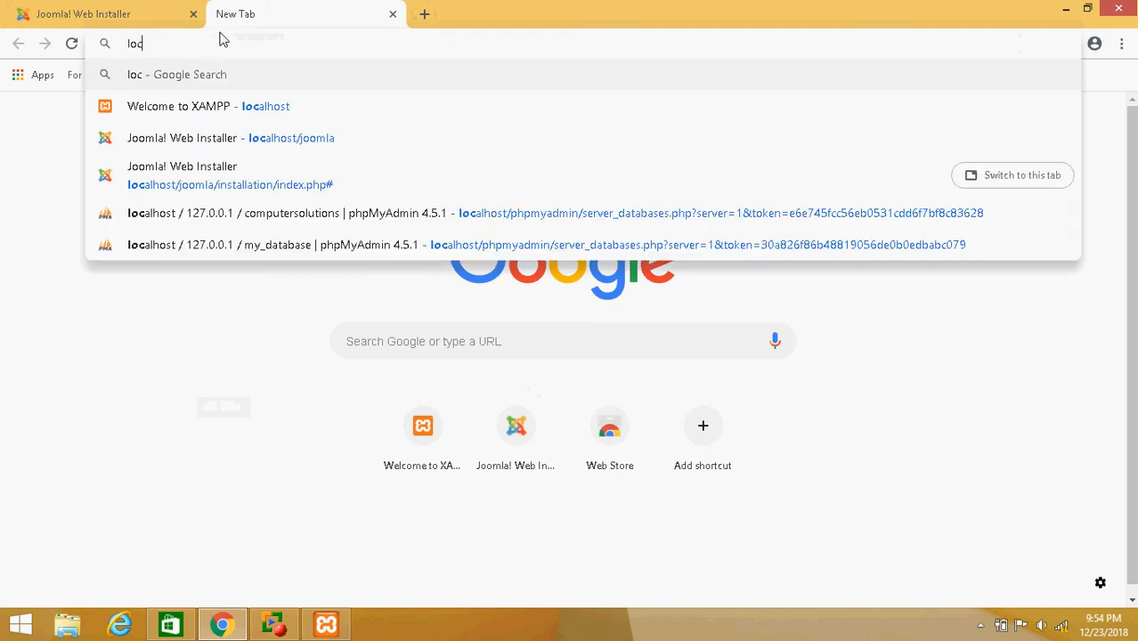
{"action": "type", "text": "alhost"}
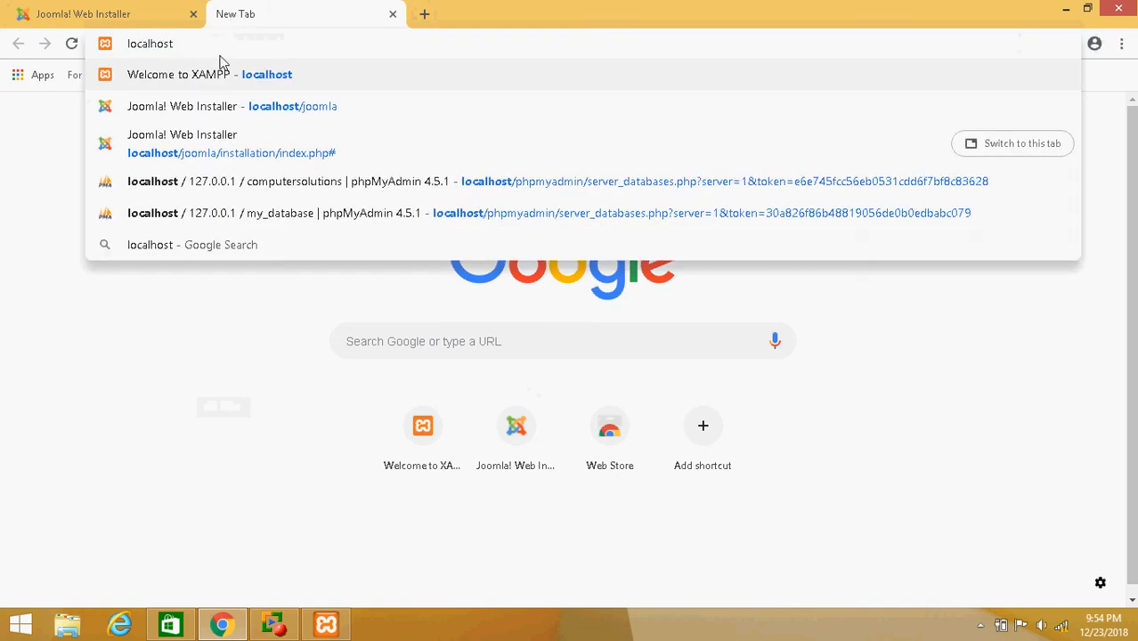
{"action": "type", "text": "/joom;a"}
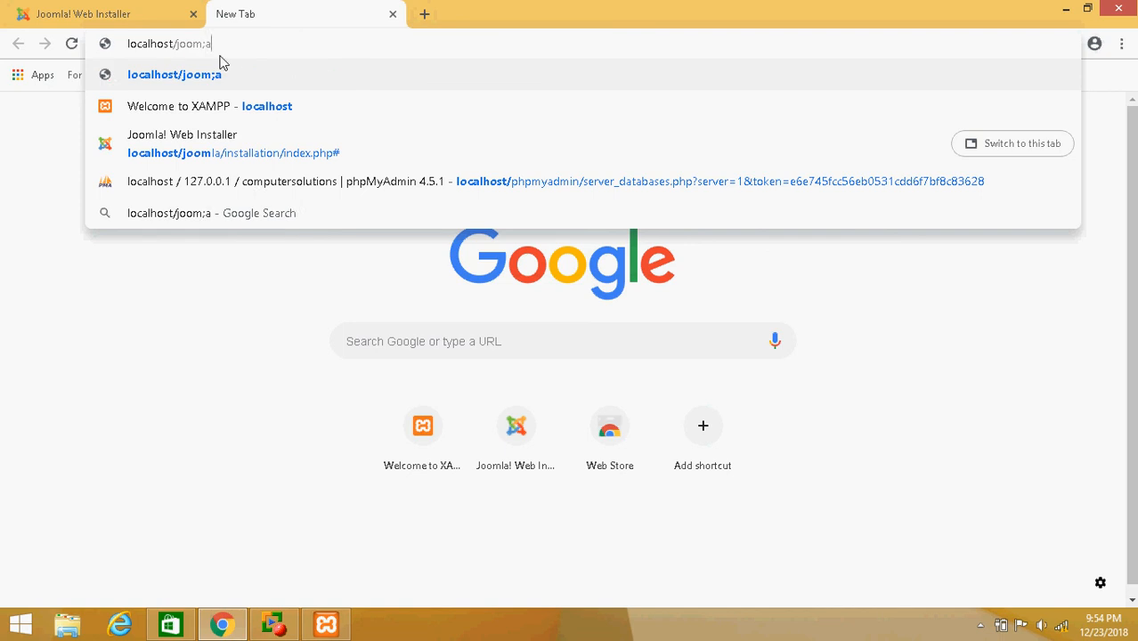
{"action": "key", "text": "BackSpace"}
{"action": "key", "text": "BackSpace"}
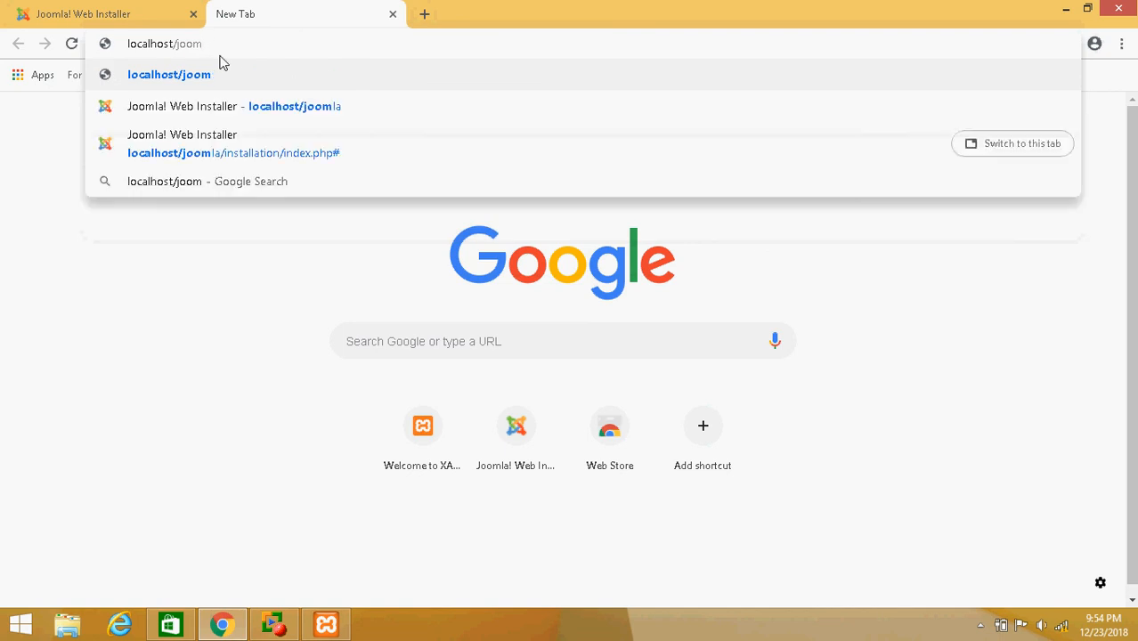
{"action": "key", "text": "Return"}
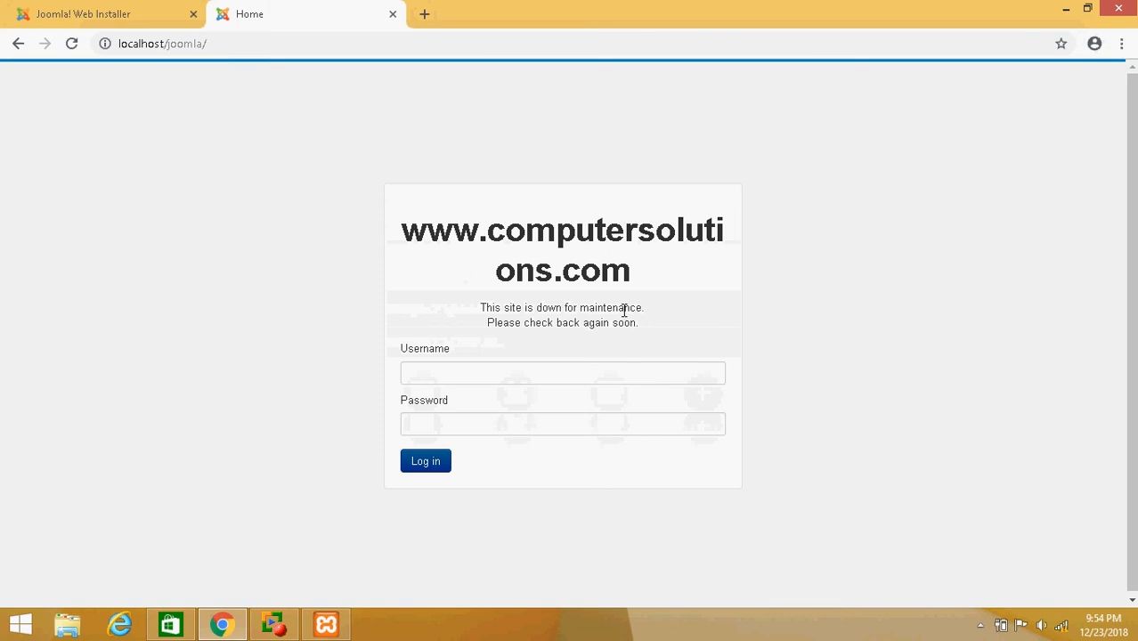
Log in to the offline site's front end with username admin and the Super User password
{"action": "left_click", "coordinate": [523, 374]}
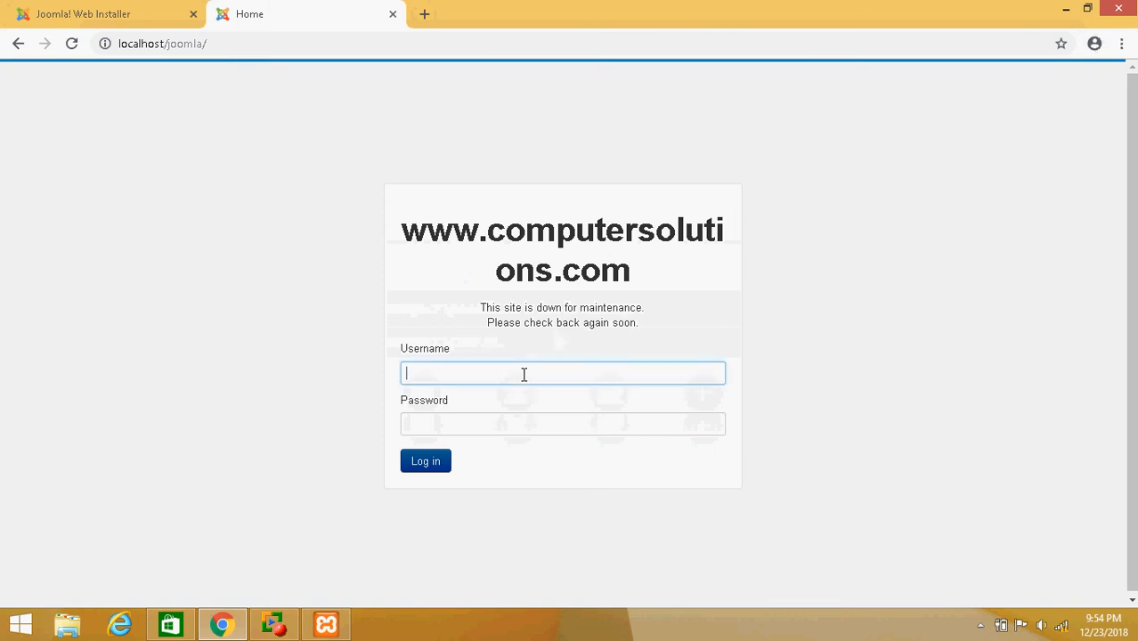
{"action": "type", "text": "admin"}
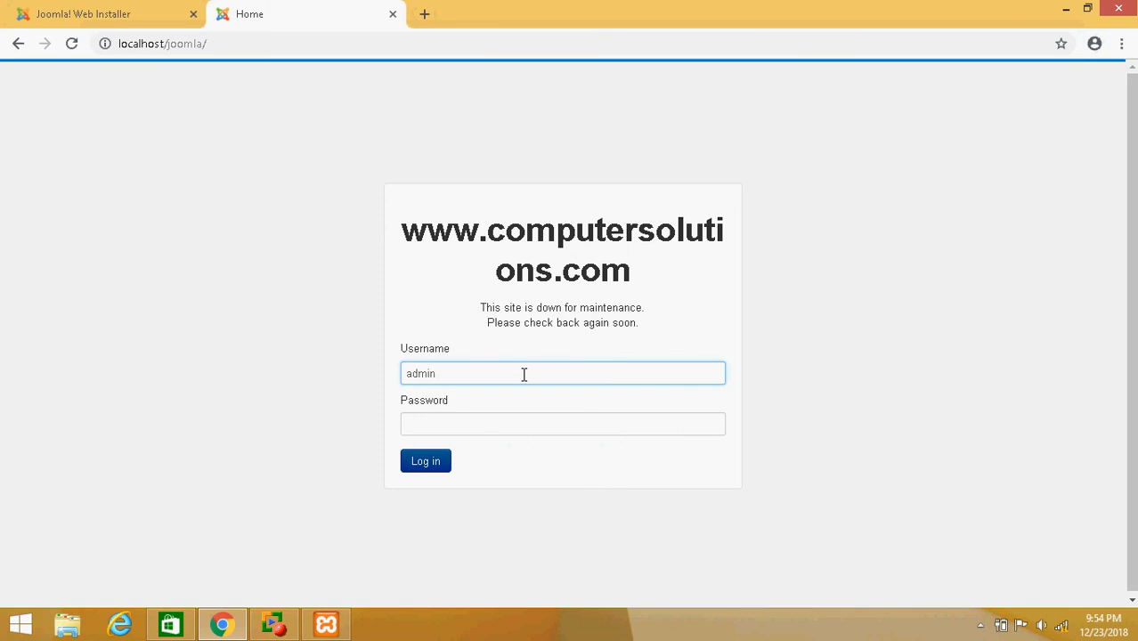
{"action": "key", "text": "Tab"}
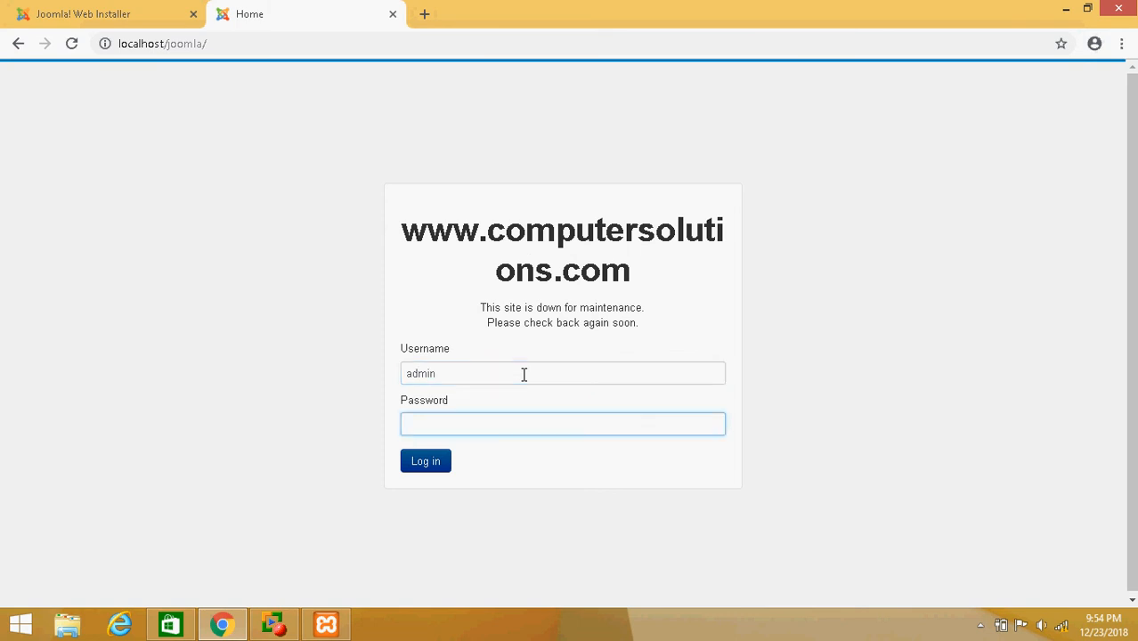
{"action": "type", "text": "admin"}
{"action": "key", "text": "Return"}
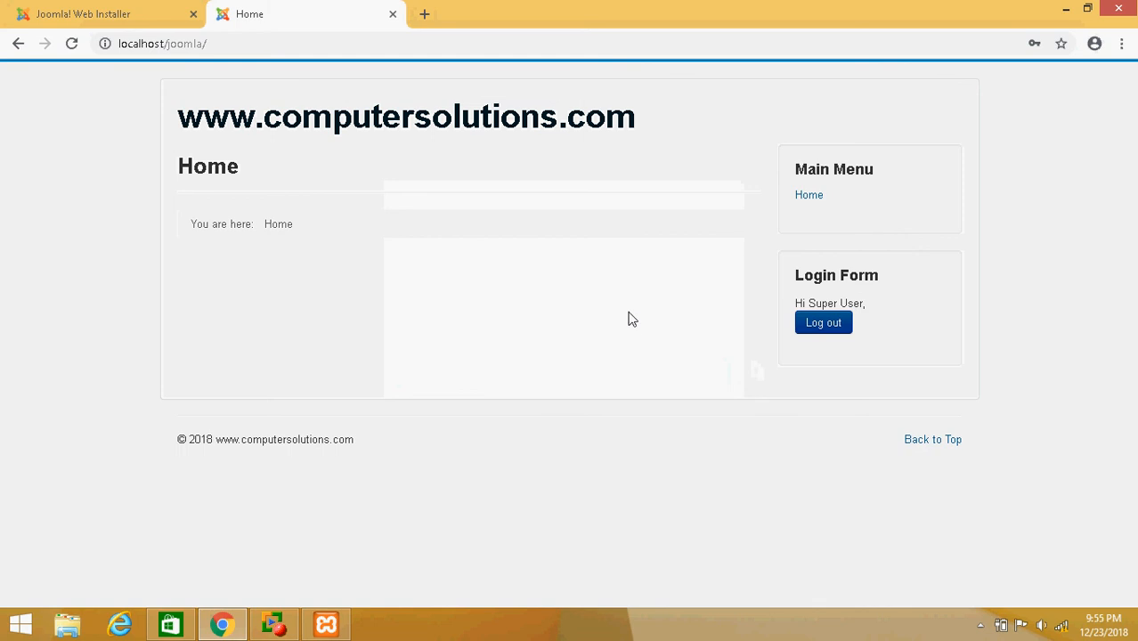
Open another new tab and load the administrator panel at localhost/joomla/administrator
{"action": "left_click", "coordinate": [423, 15]}
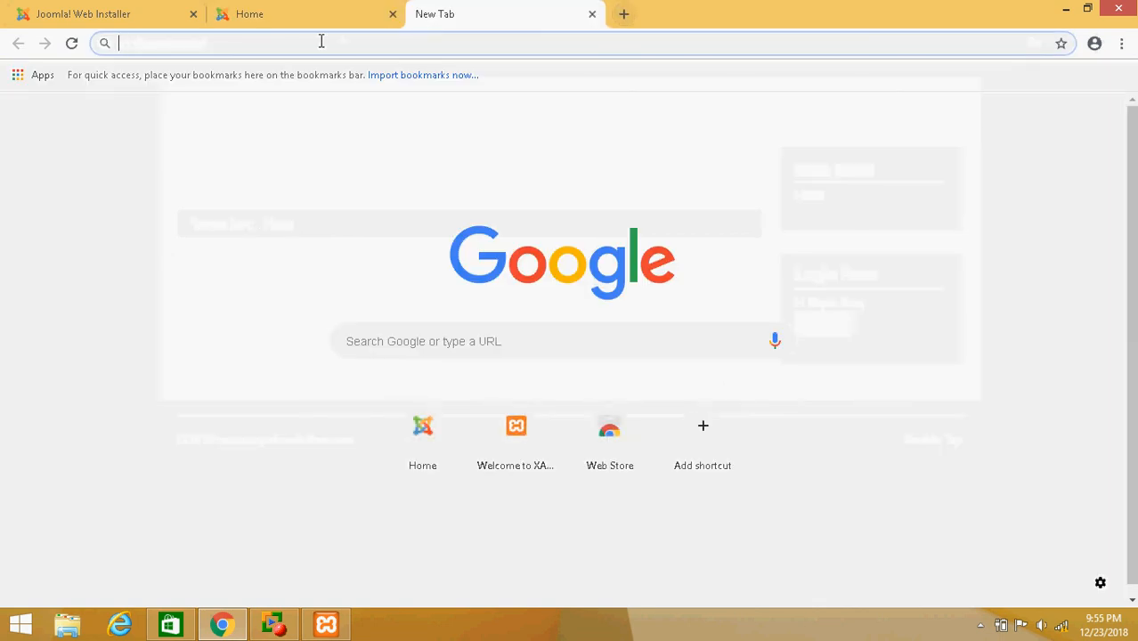
{"action": "type", "text": "localhost"}
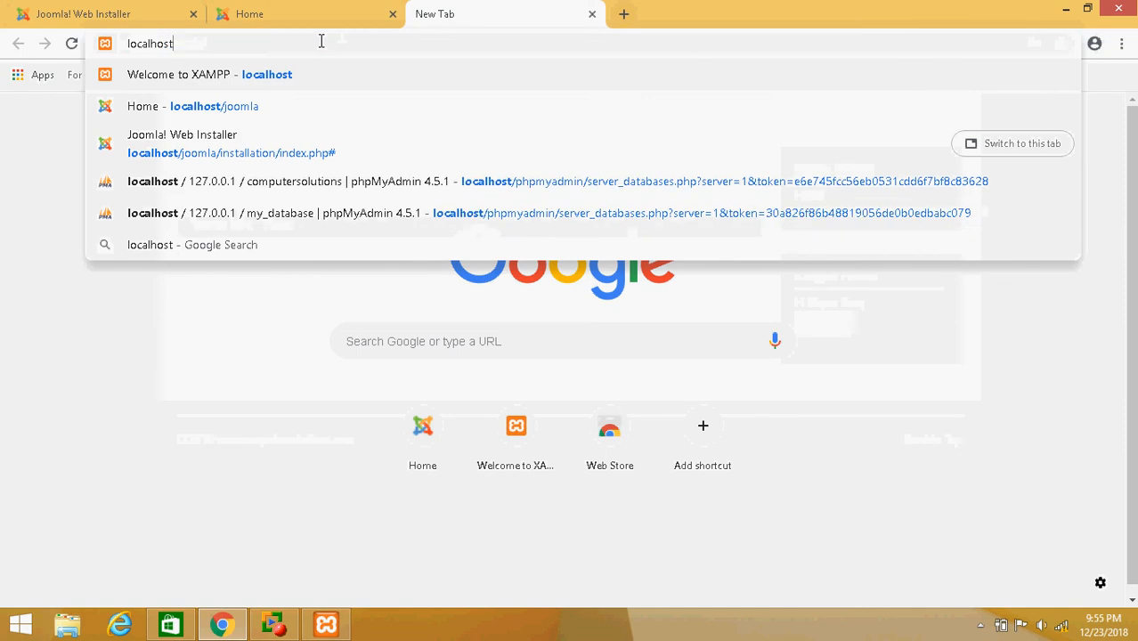
{"action": "type", "text": "/administra"}
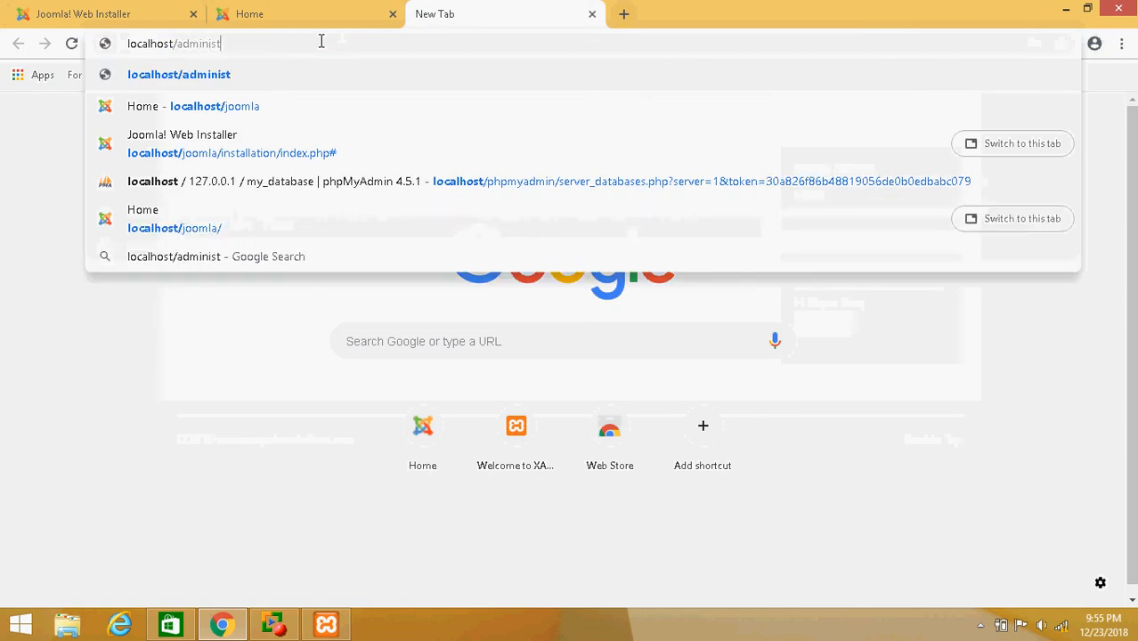
{"action": "key", "text": "BackSpace"}
{"action": "key", "text": "BackSpace"}
{"action": "key", "text": "BackSpace"}
{"action": "key", "text": "BackSpace"}
{"action": "key", "text": "BackSpace"}
{"action": "key", "text": "BackSpace"}
{"action": "key", "text": "BackSpace"}
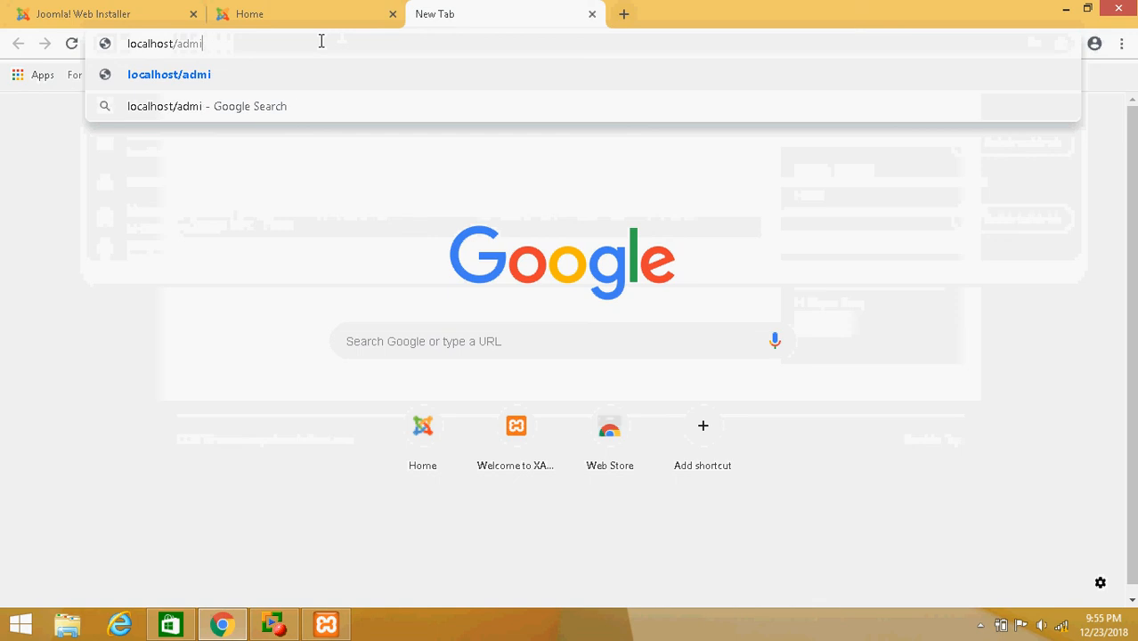
{"action": "key", "text": "BackSpace"}
{"action": "key", "text": "BackSpace"}
{"action": "key", "text": "BackSpace"}
{"action": "type", "text": "jo"}
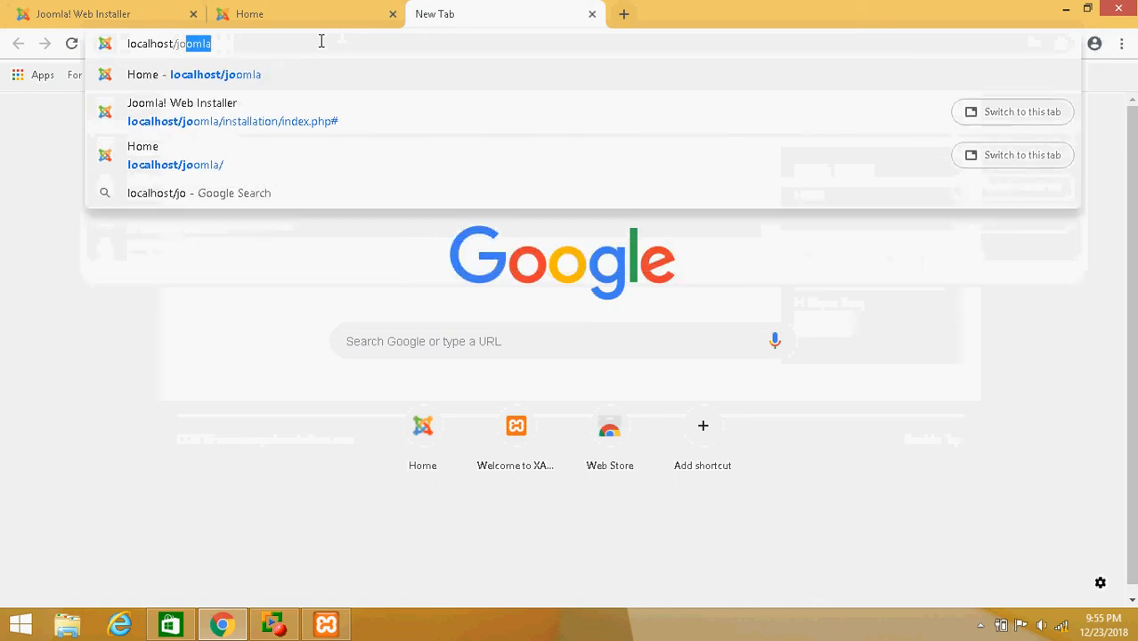
{"action": "type", "text": "omla"}
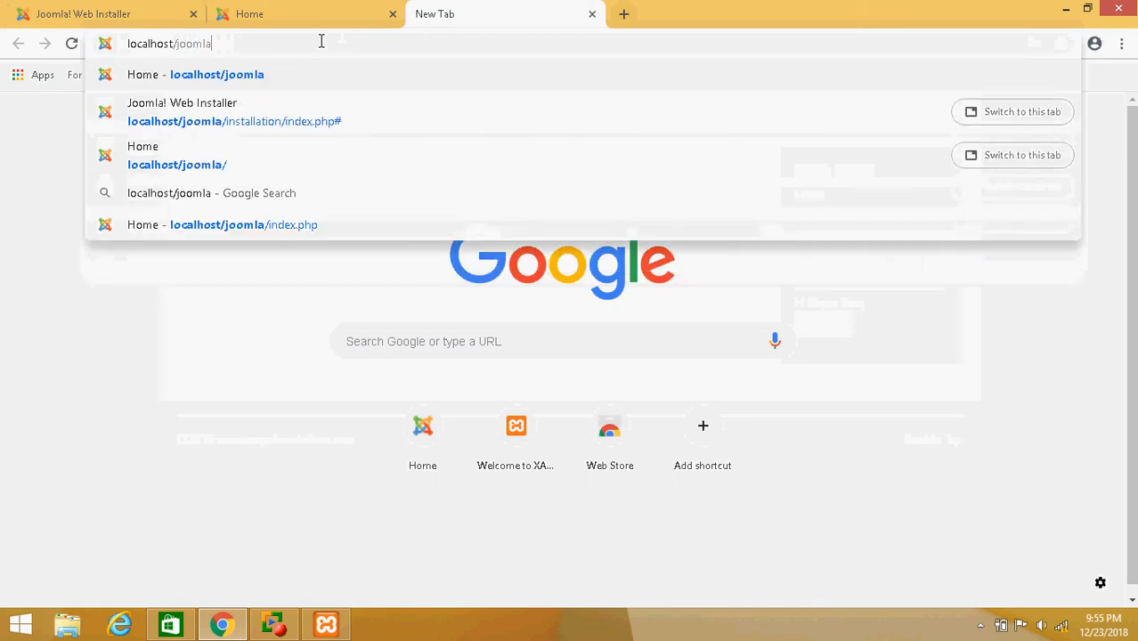
{"action": "type", "text": "/"}
{"action": "type", "text": "administ"}
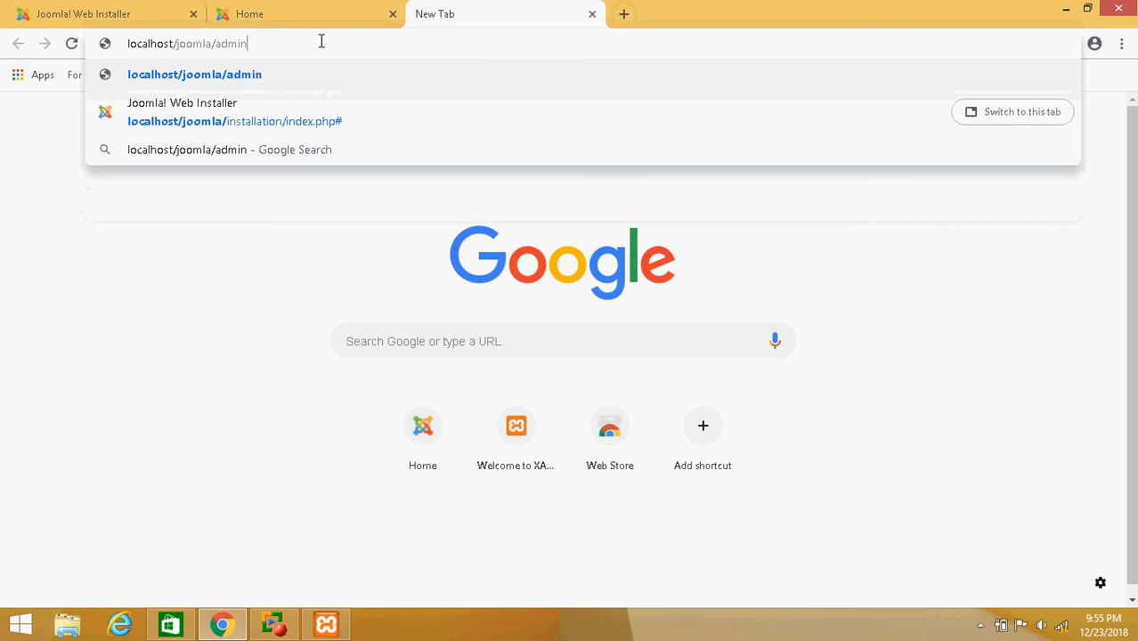
{"action": "type", "text": "rator"}
{"action": "key", "text": "Return"}
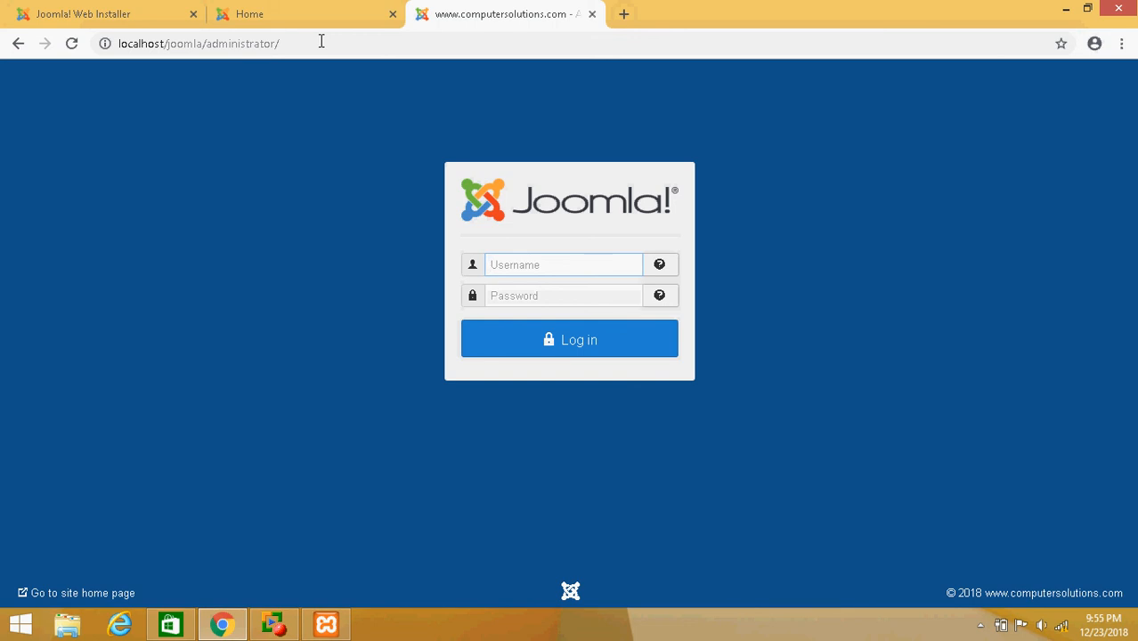
Log in to the administrator panel with username admin and the Super User password
{"action": "type", "text": "admin"}
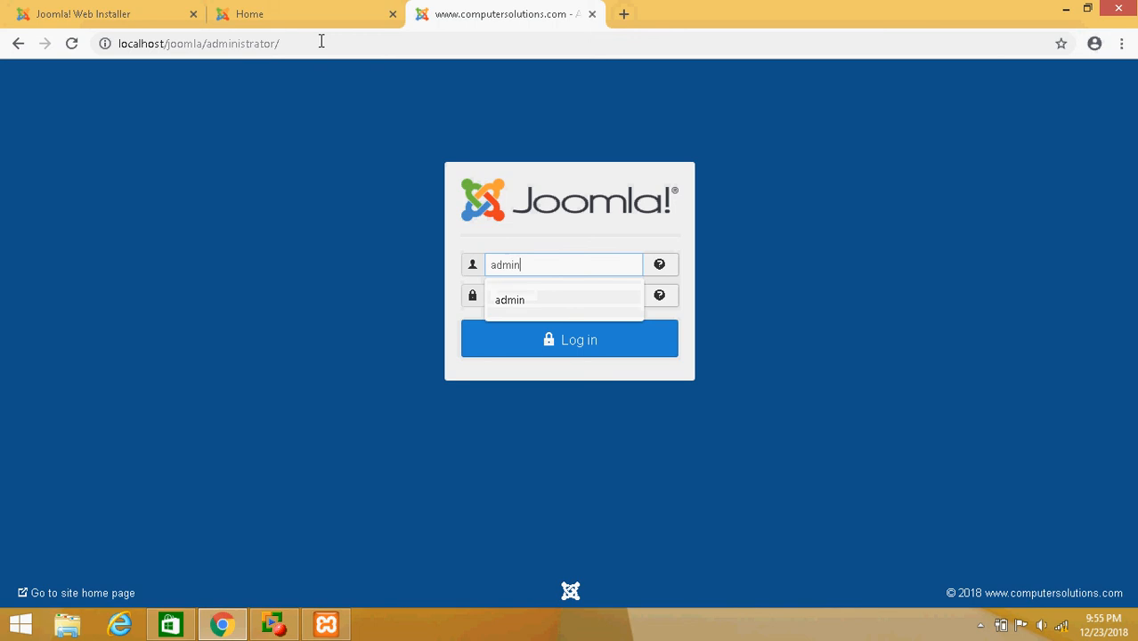
{"action": "key", "text": "Tab"}
{"action": "type", "text": "admin"}
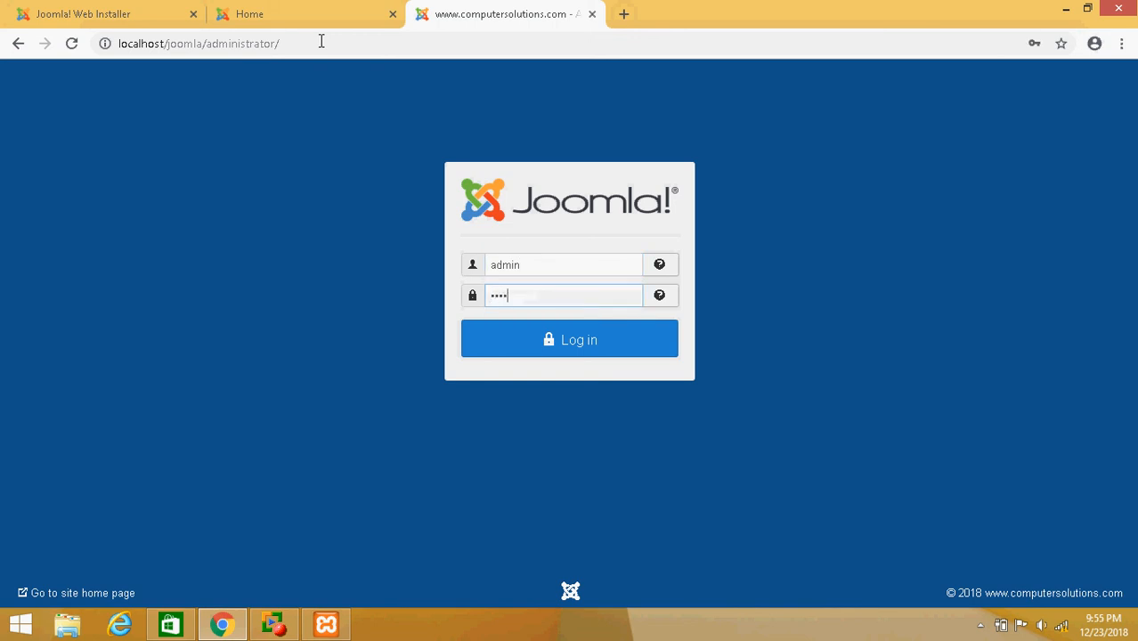
{"action": "key", "text": "Return"}
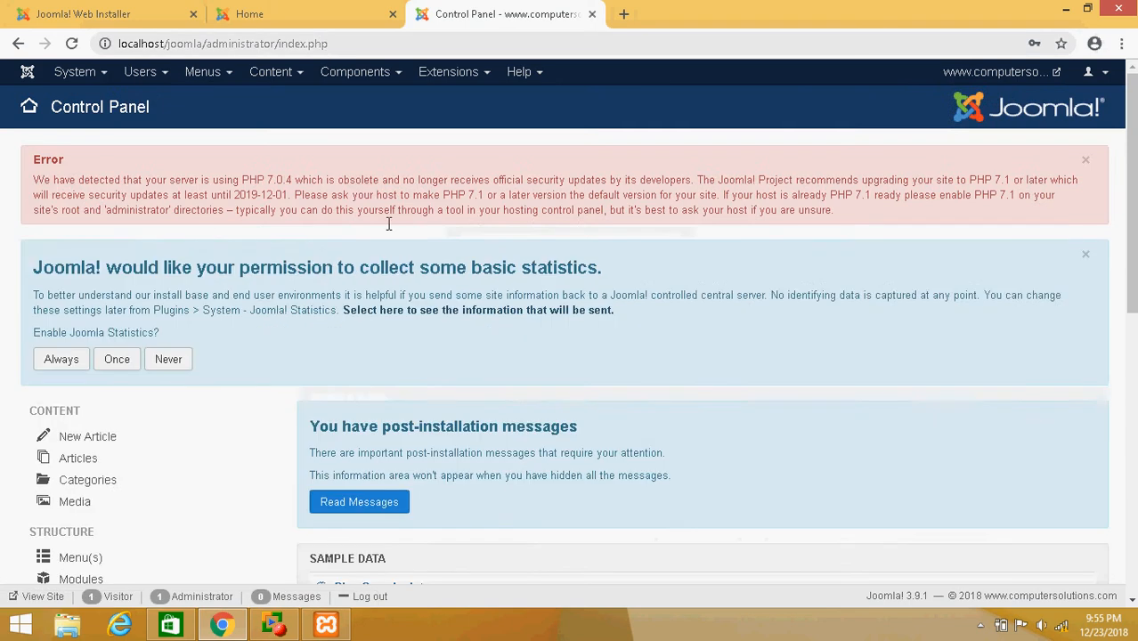
Scroll through the administrator Control Panel dashboard to look it over
{"action": "scroll", "coordinate": [388, 266], "scroll_direction": "down", "scroll_amount": 1}
{"action": "scroll", "coordinate": [392, 427], "scroll_direction": "down", "scroll_amount": 6}
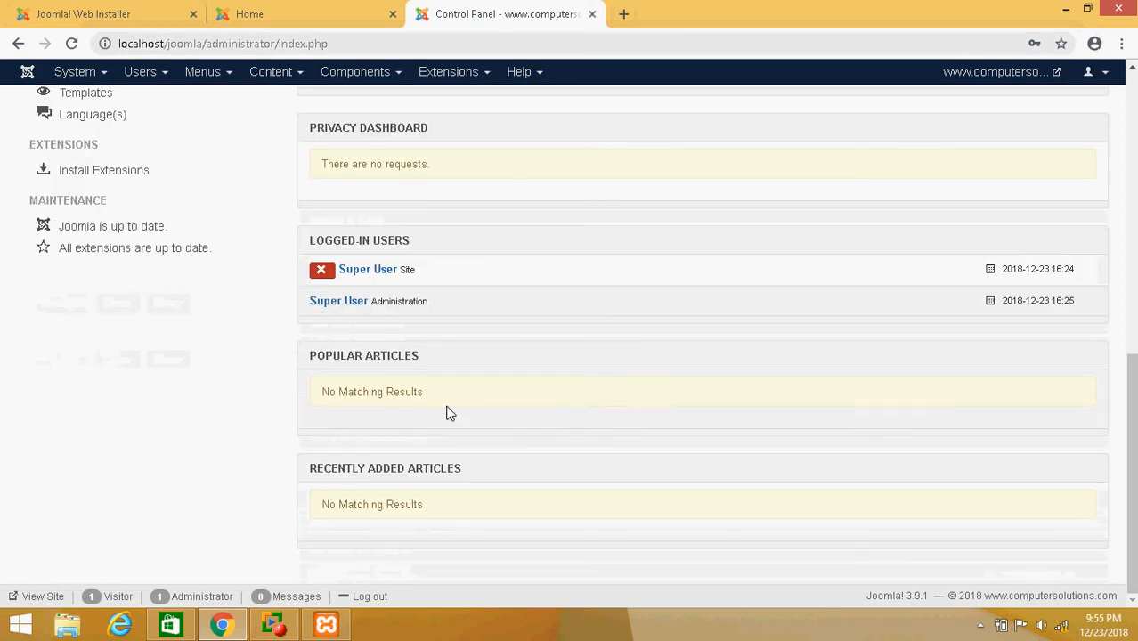
{"action": "scroll", "coordinate": [413, 507], "scroll_direction": "up", "scroll_amount": 3}
{"action": "scroll", "coordinate": [414, 512], "scroll_direction": "up", "scroll_amount": 4}
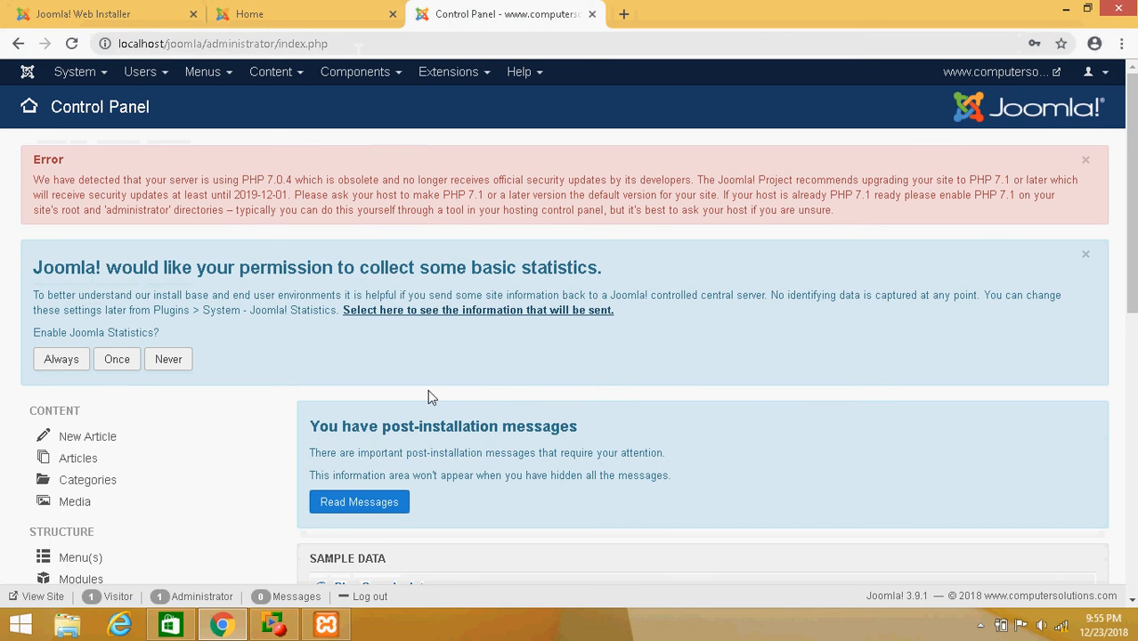
{"action": "mouse_move", "coordinate": [274, 624]}
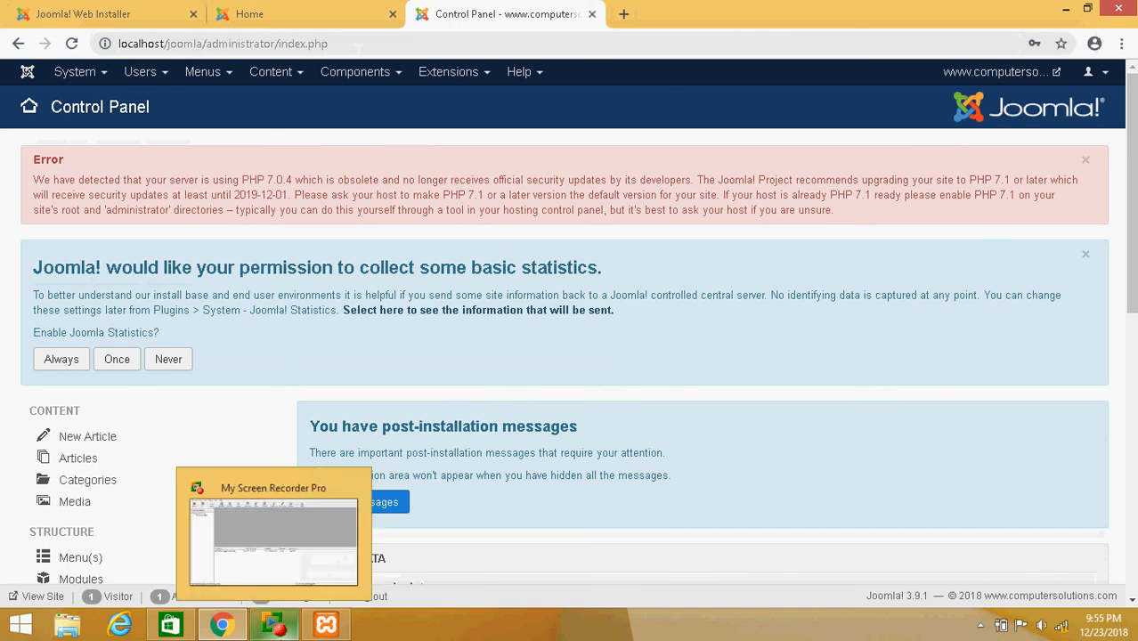